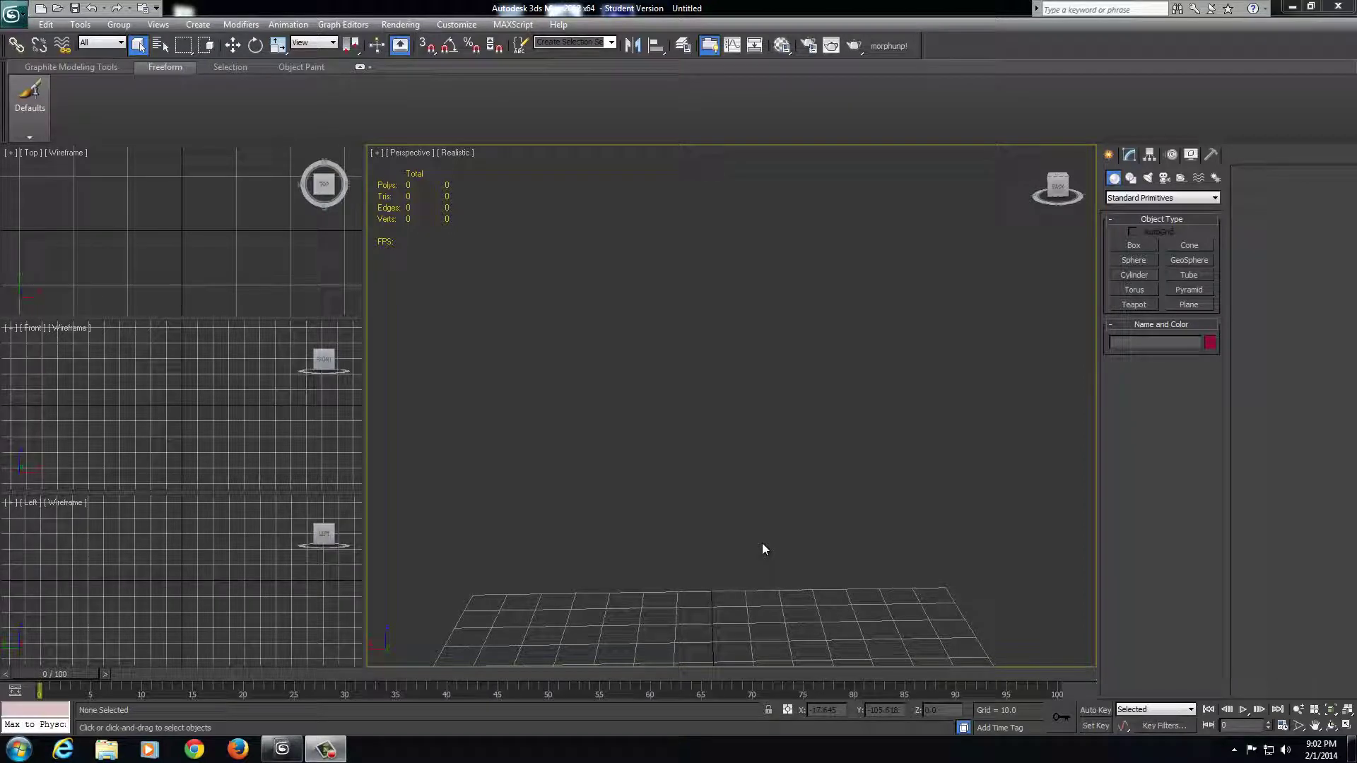
- Create a flat box on the grid, roughly 28.689 by 26.351 by 5.31
middle_click_drag(757, 564, 700, 496, "alt")
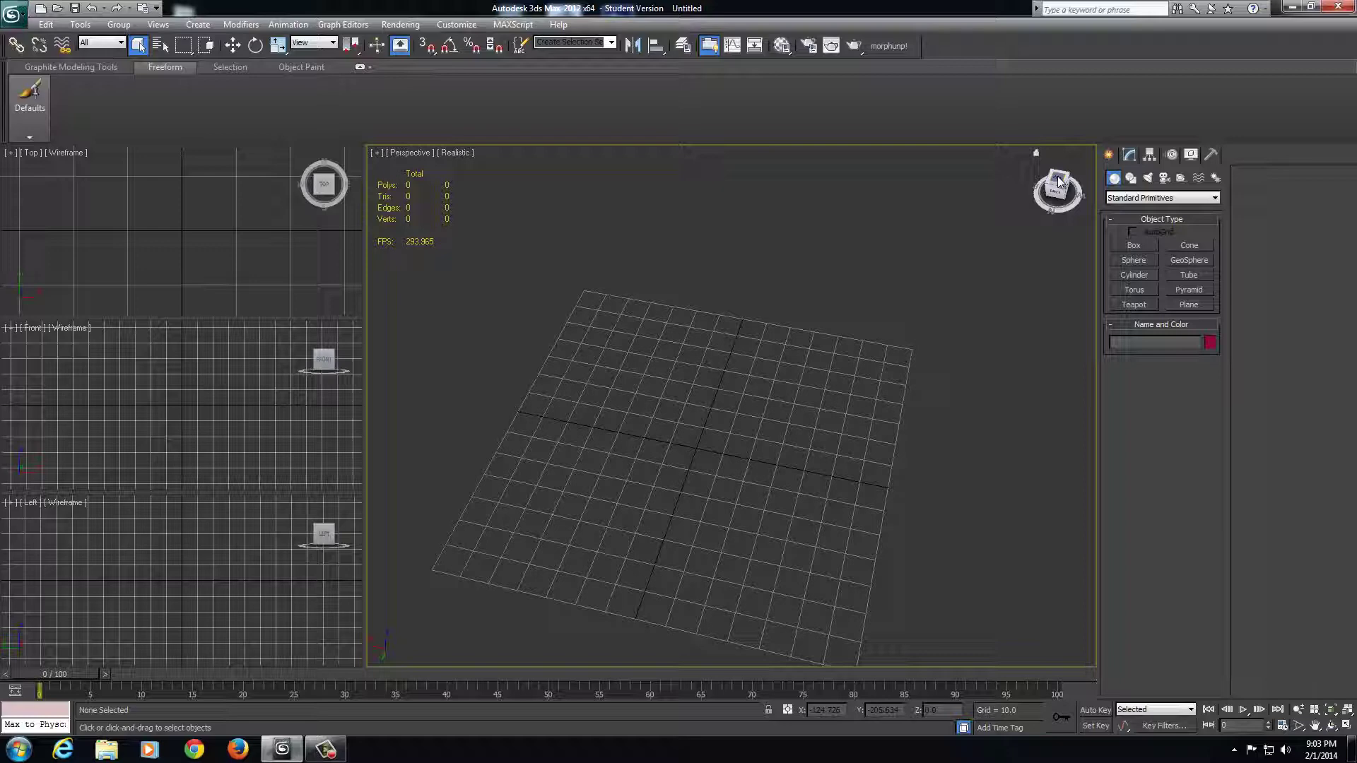
middle_click_drag(679, 498, 692, 482)
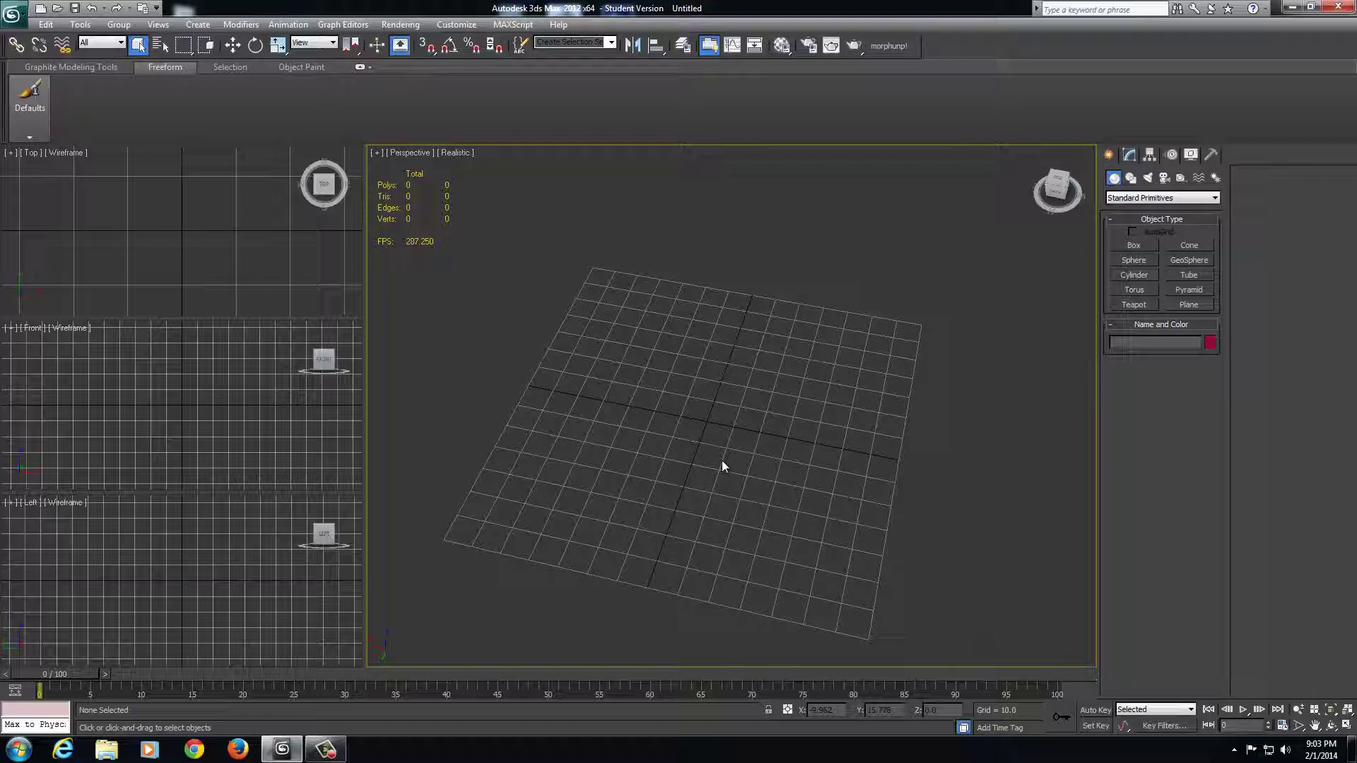
left_click(1141, 245)
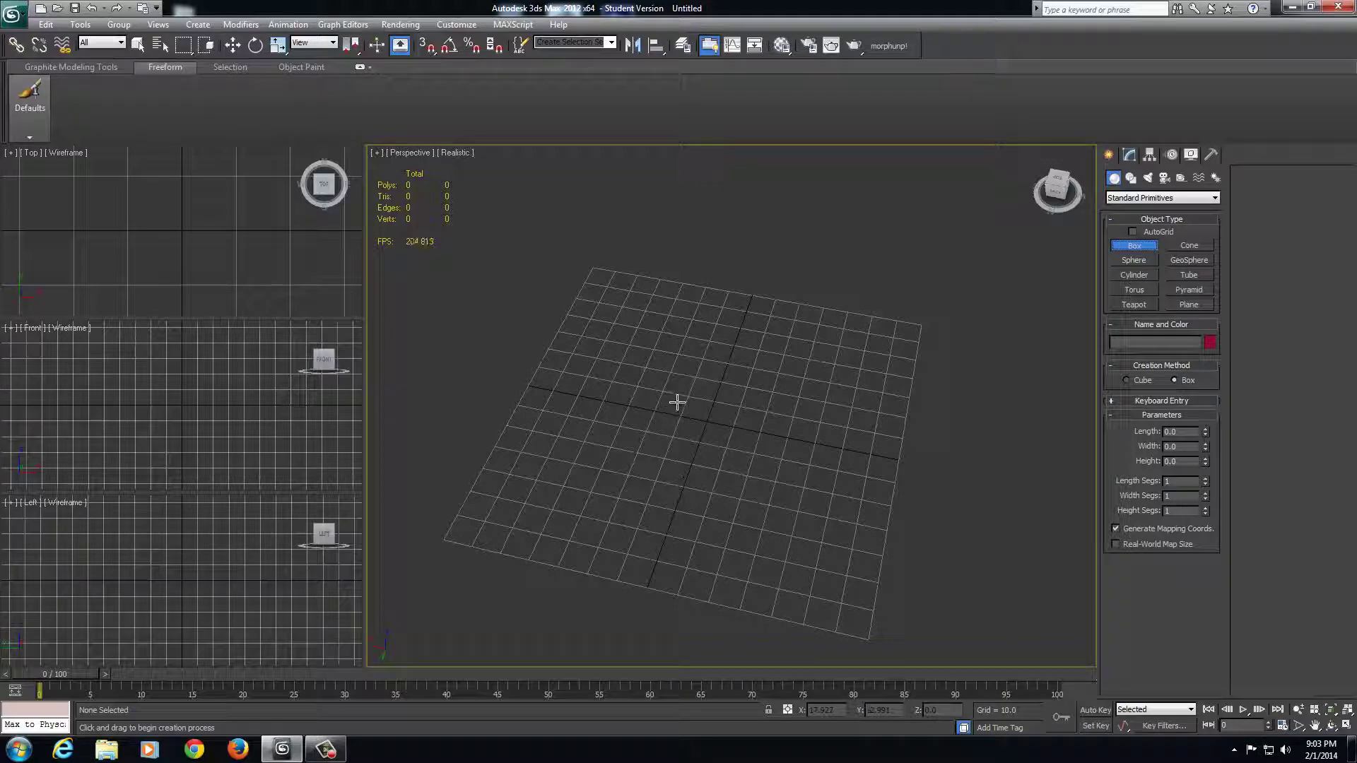
left_click_drag(682, 390, 731, 463)
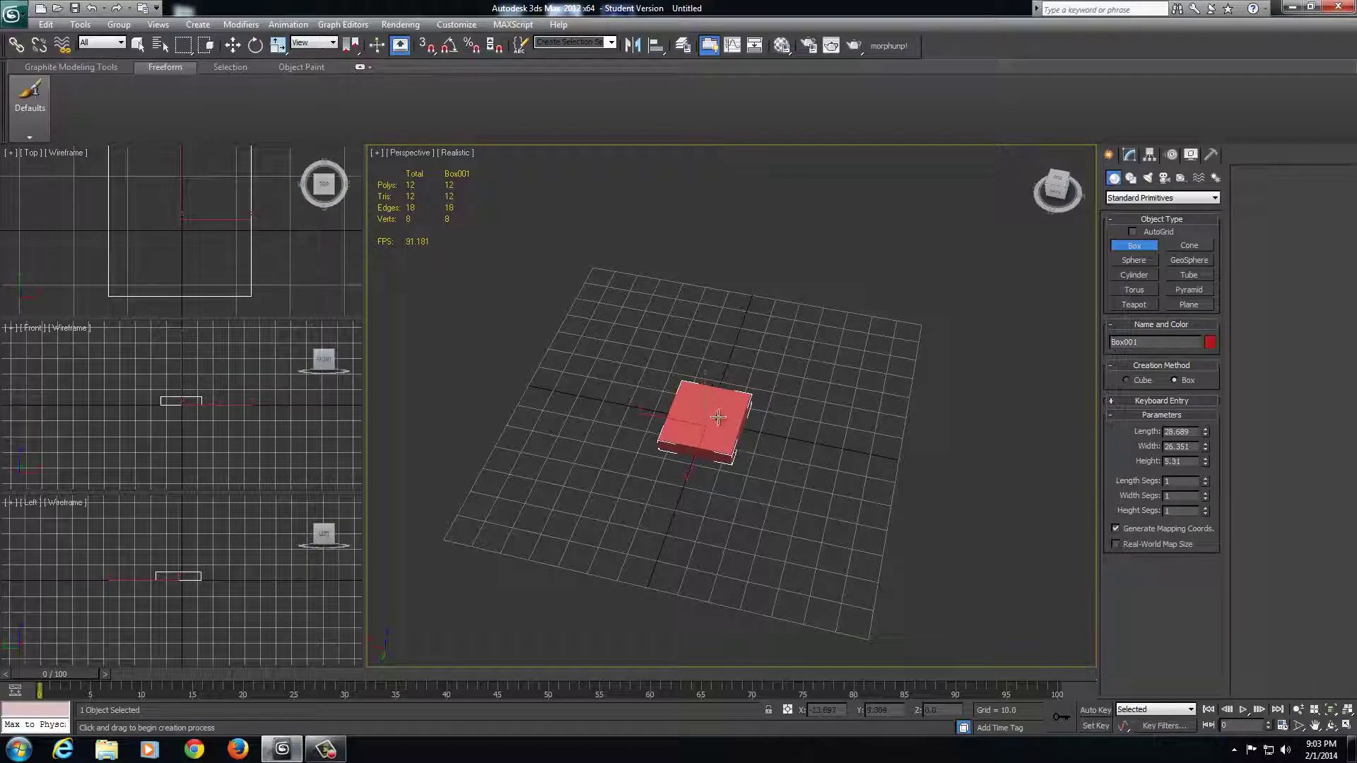
left_click(703, 456)
right_click(698, 404)
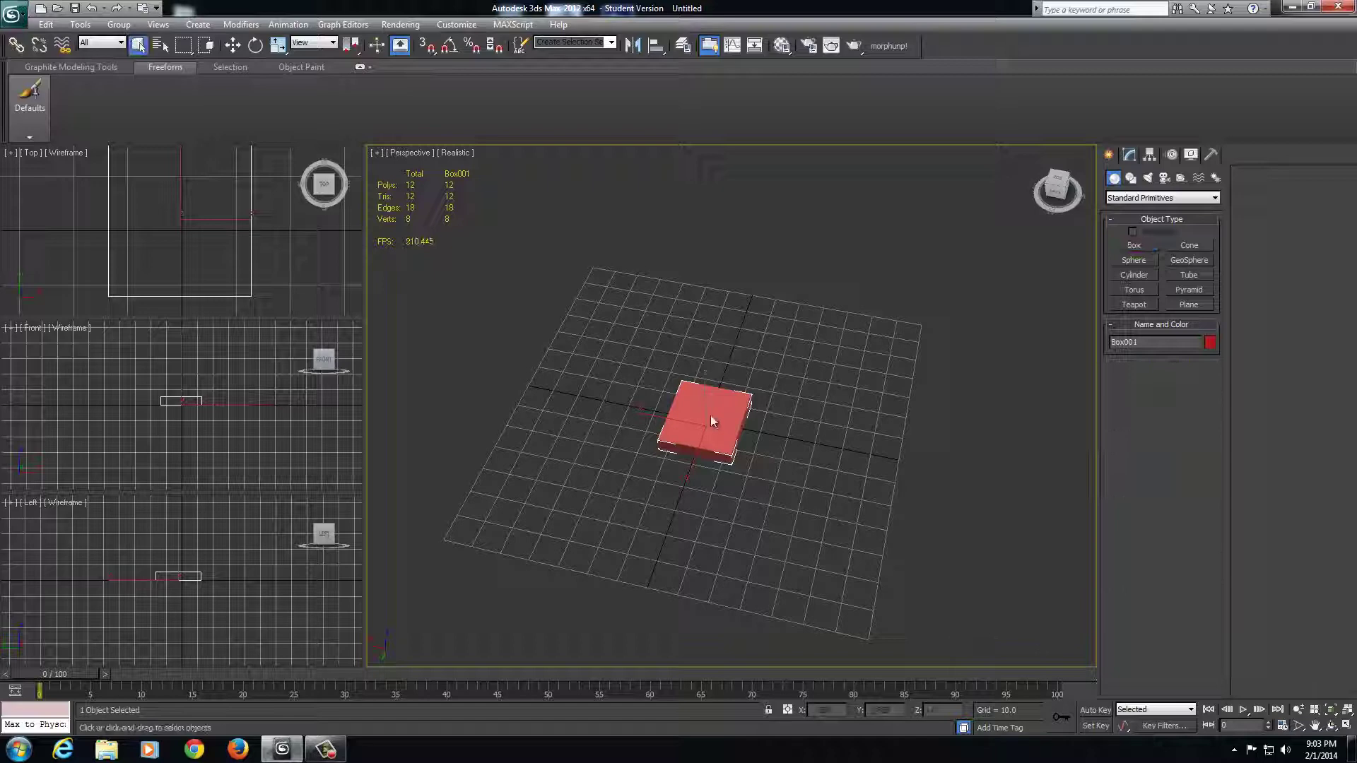
- Set Box001's length, width and height segments to 3 each
left_click(1128, 155)
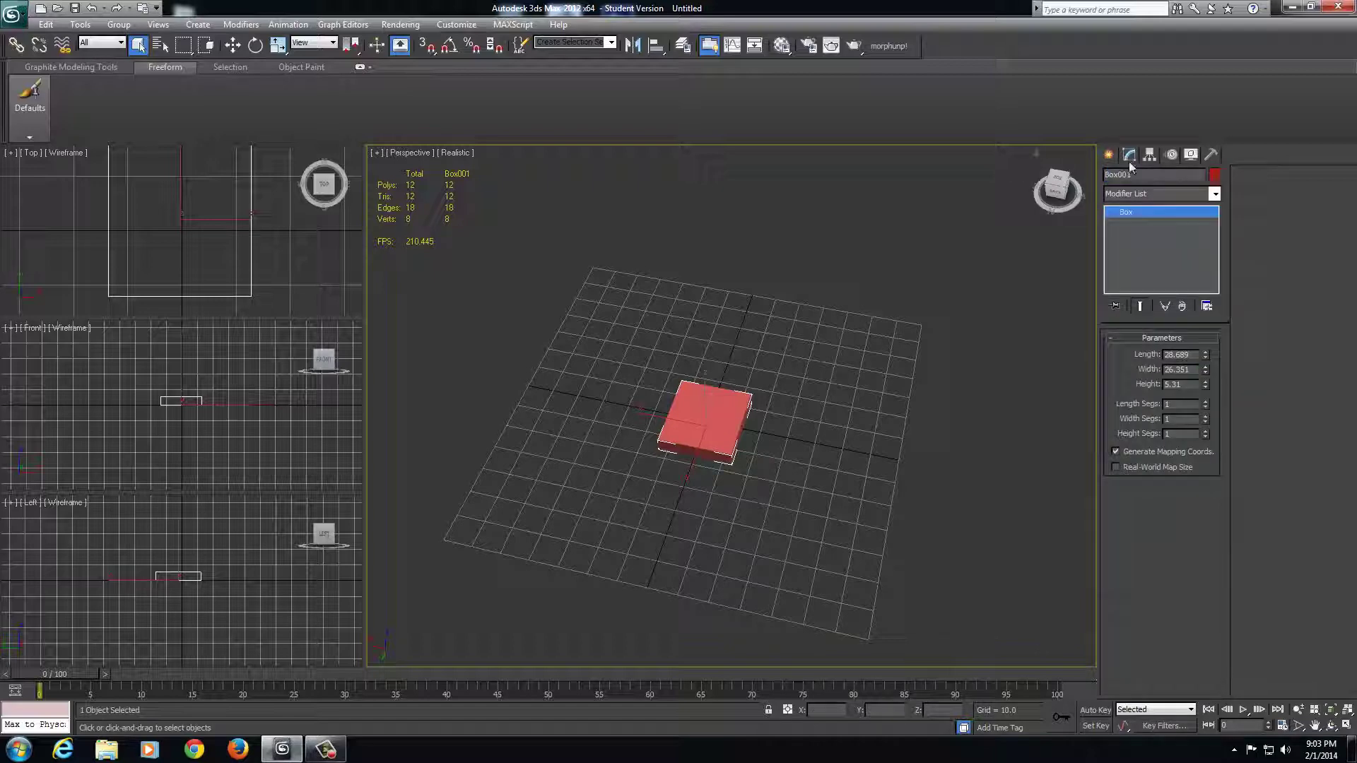
double_click(1174, 404)
type("3")
key("Tab")
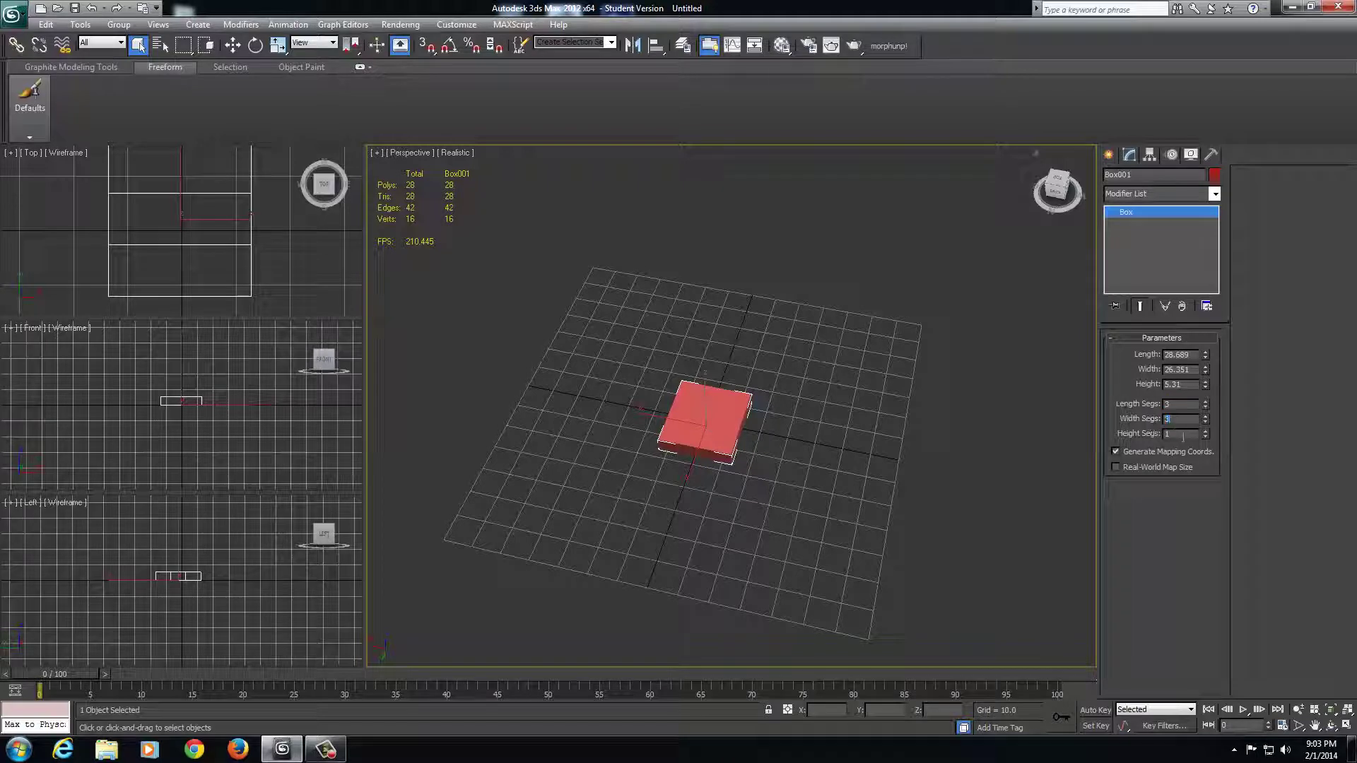
type("3")
key("Tab")
type("3")
key("Return")
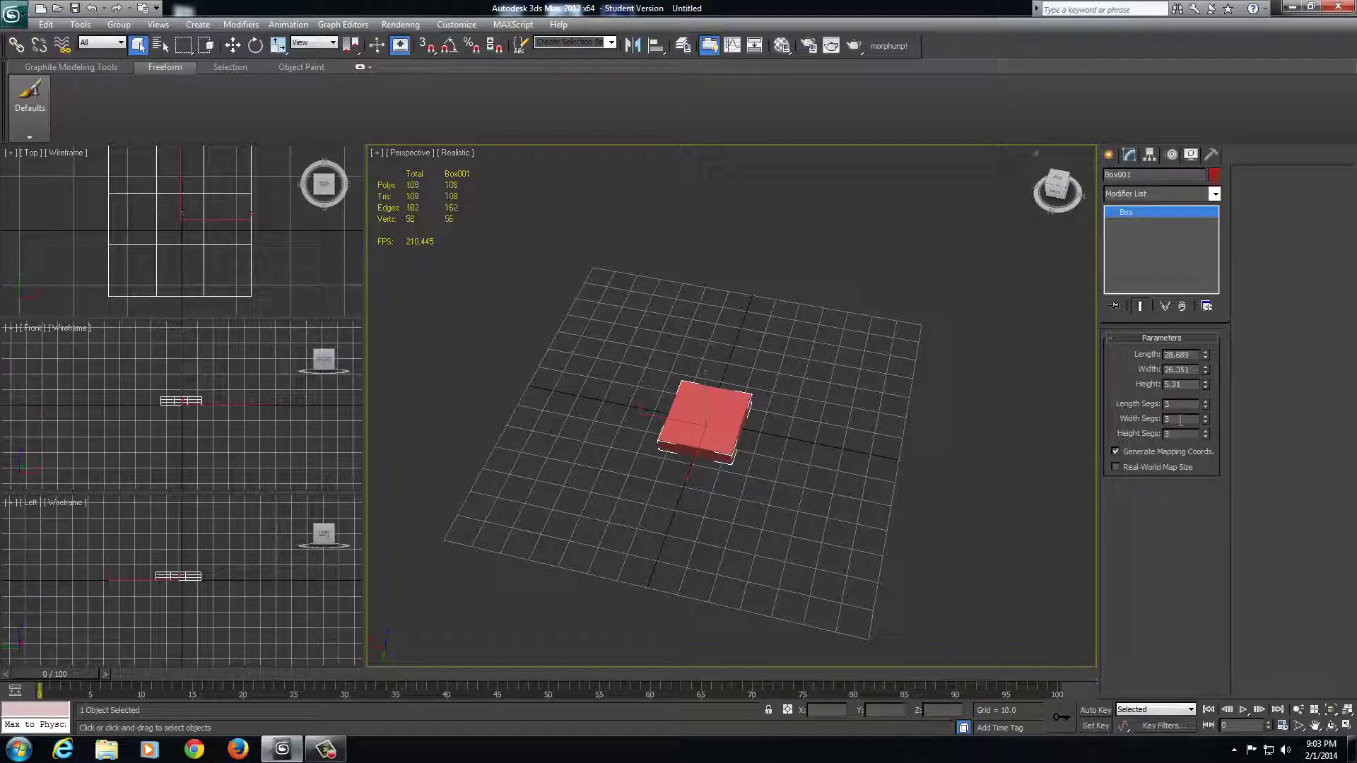
middle_click_drag(744, 471, 769, 504, "alt")
scroll(779, 468, "up", 4)
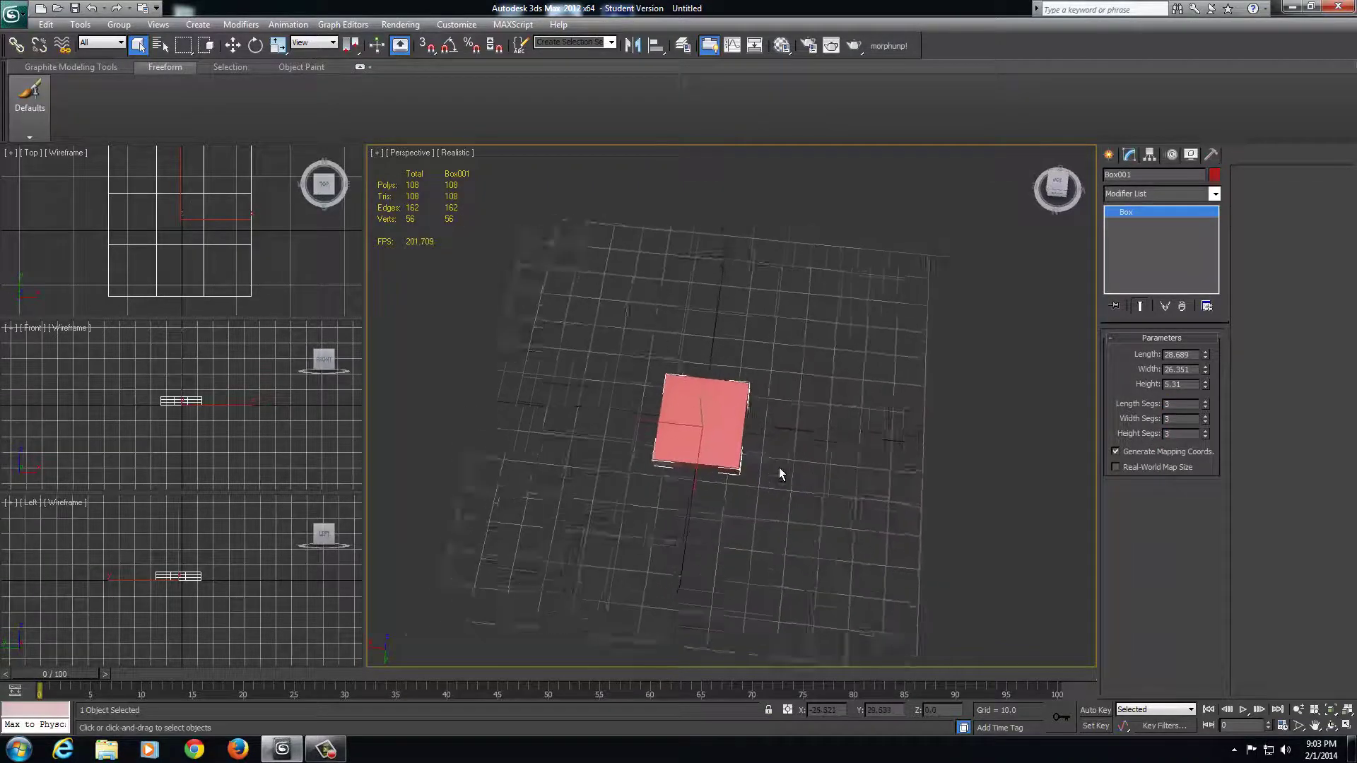
- Switch the viewport shading to Edged Faces
left_click(458, 154)
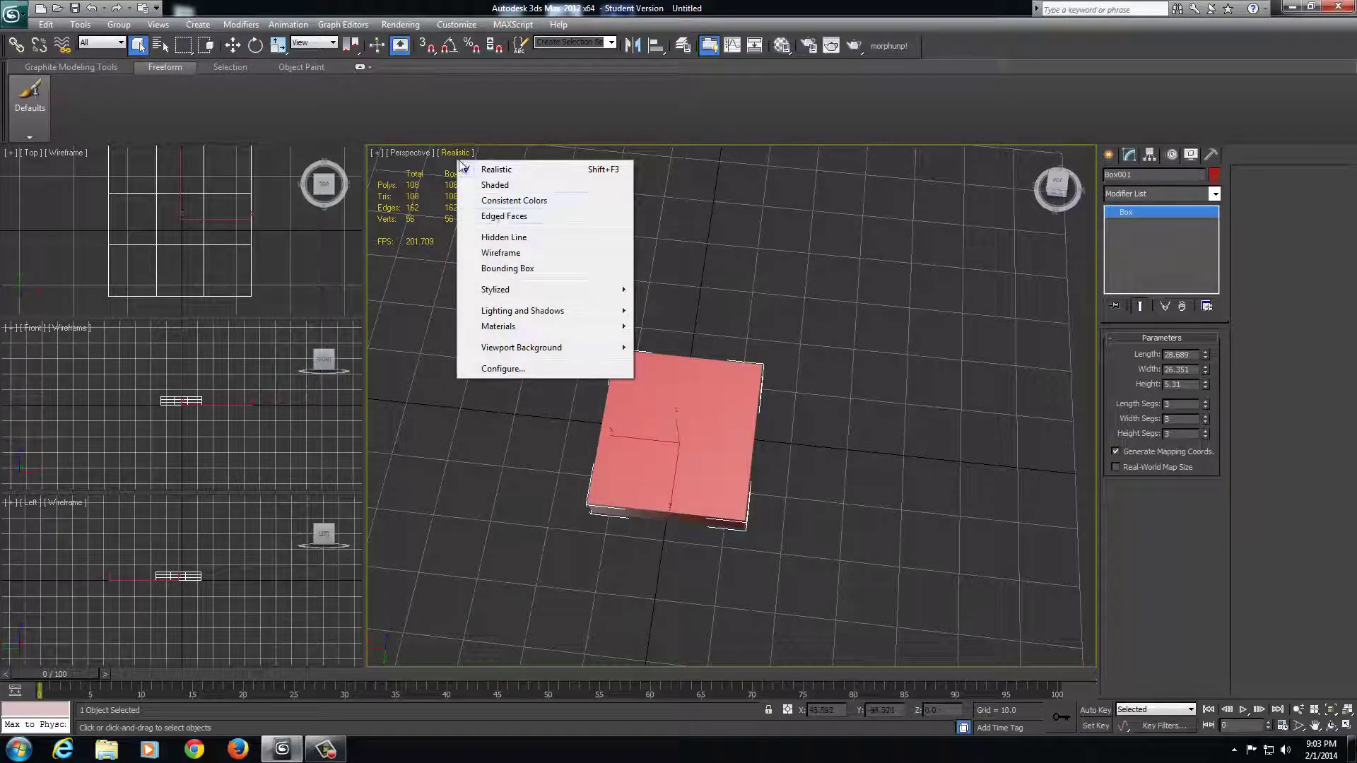
left_click(502, 216)
middle_click_drag(848, 565, 859, 580, "alt")
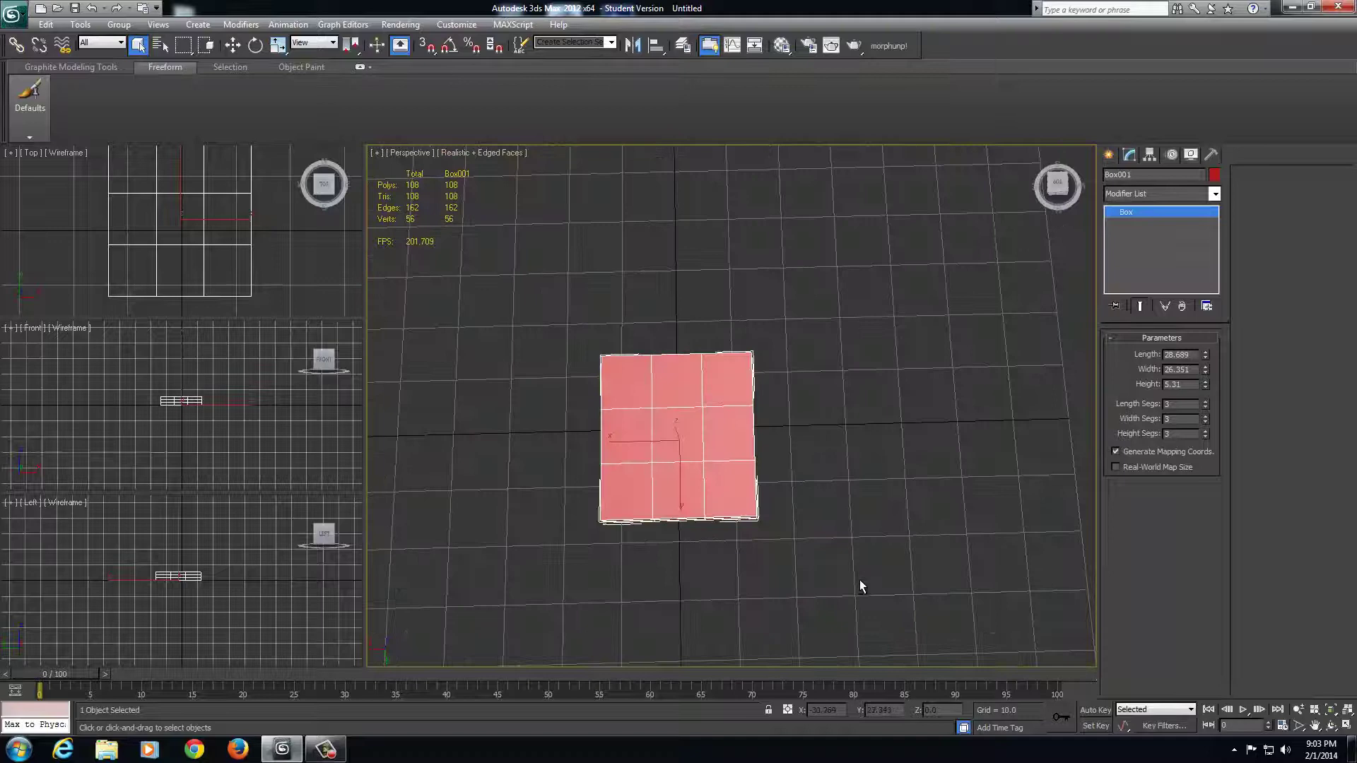
- Convert Box001 to an Editable Poly in Vertex mode, viewed from the top
right_click(648, 423)
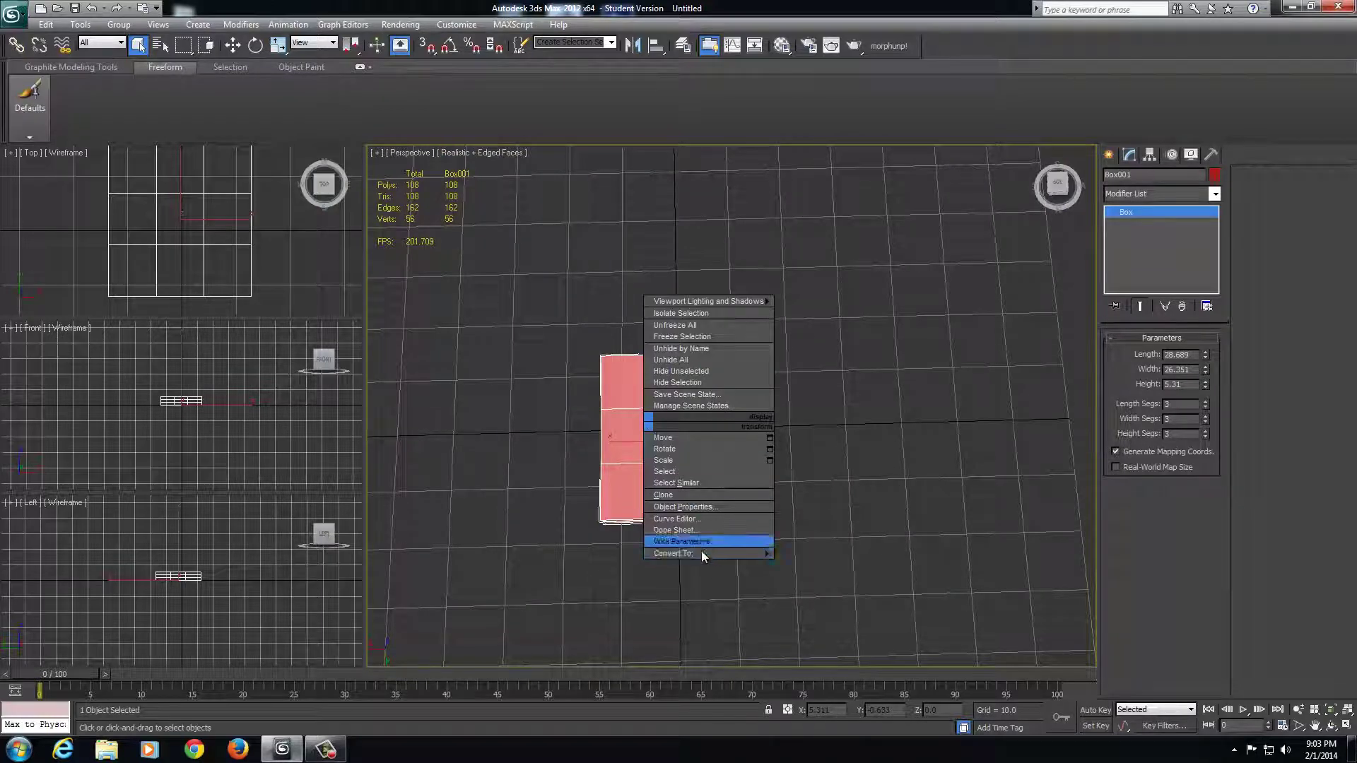
mouse_move(735, 555)
left_click(802, 564)
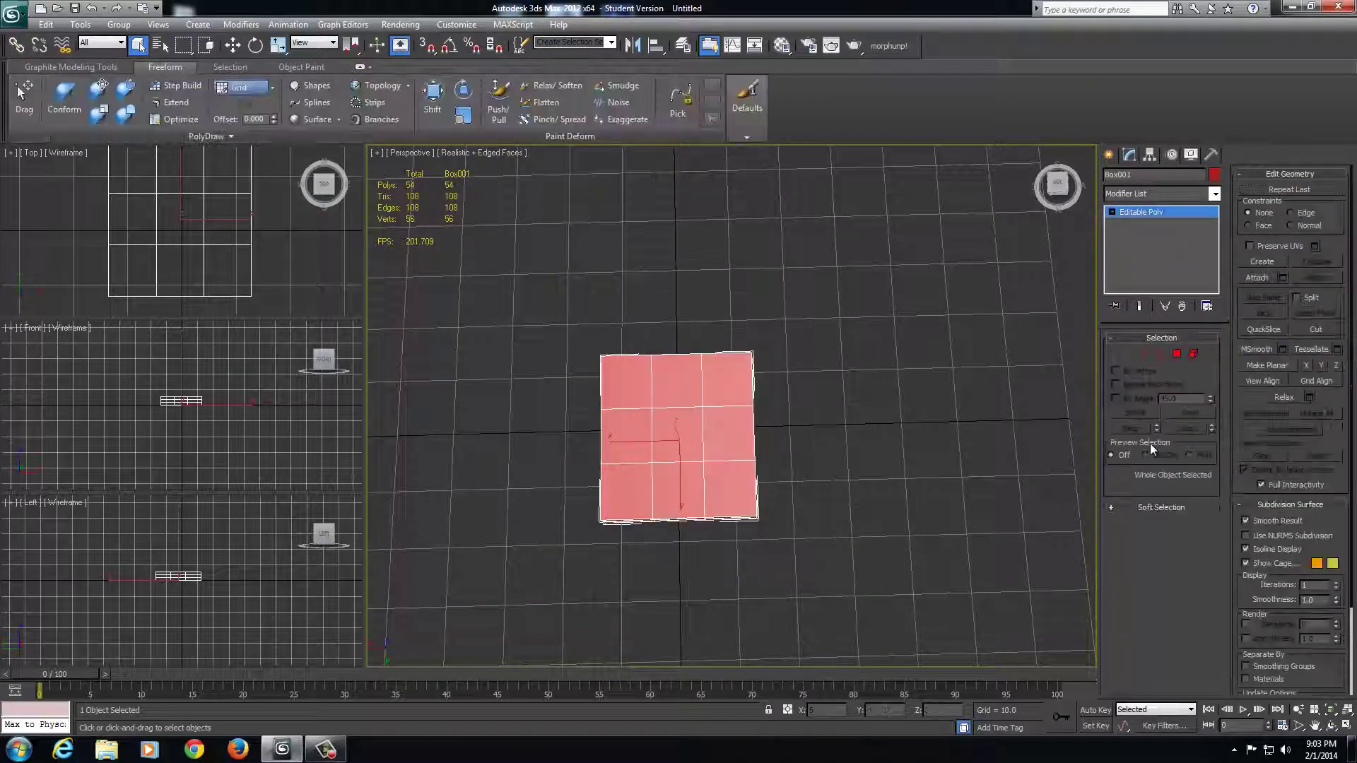
left_click(1120, 355)
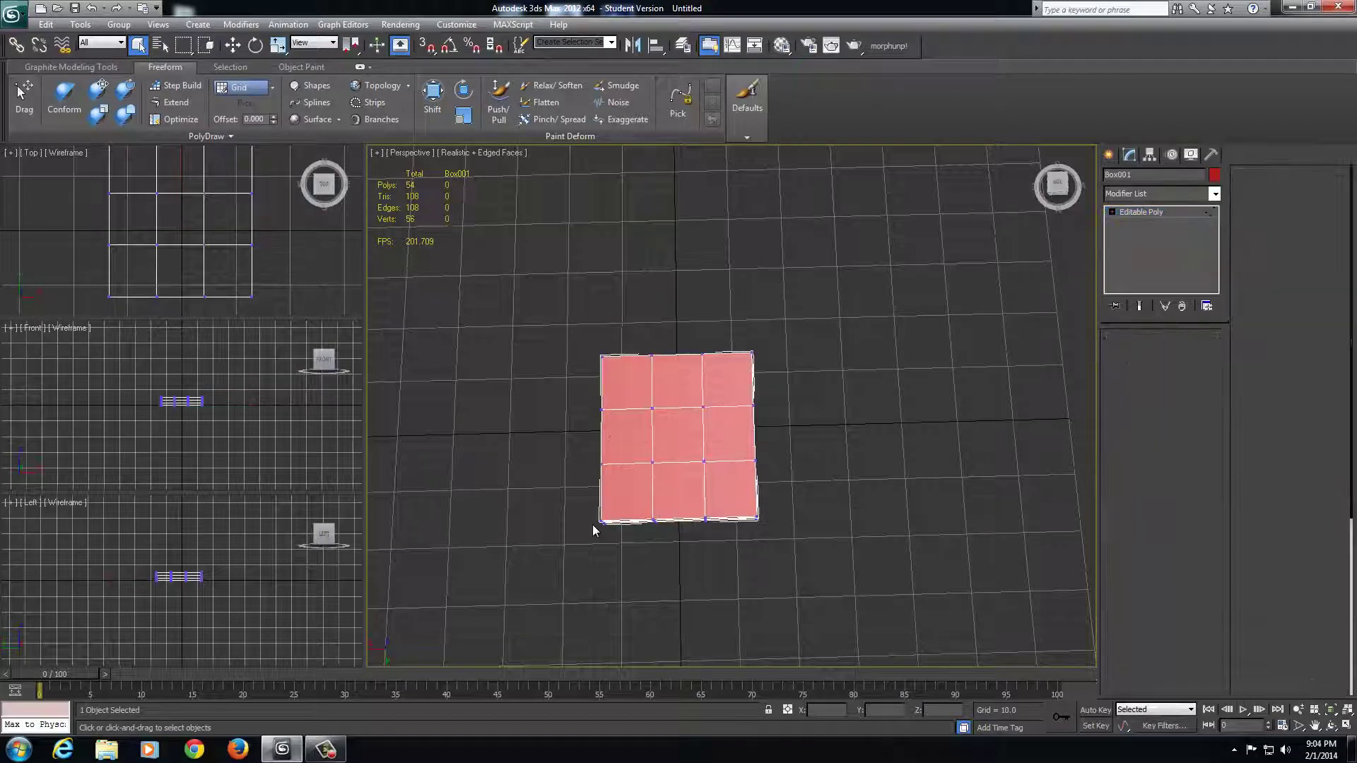
left_click(1058, 188)
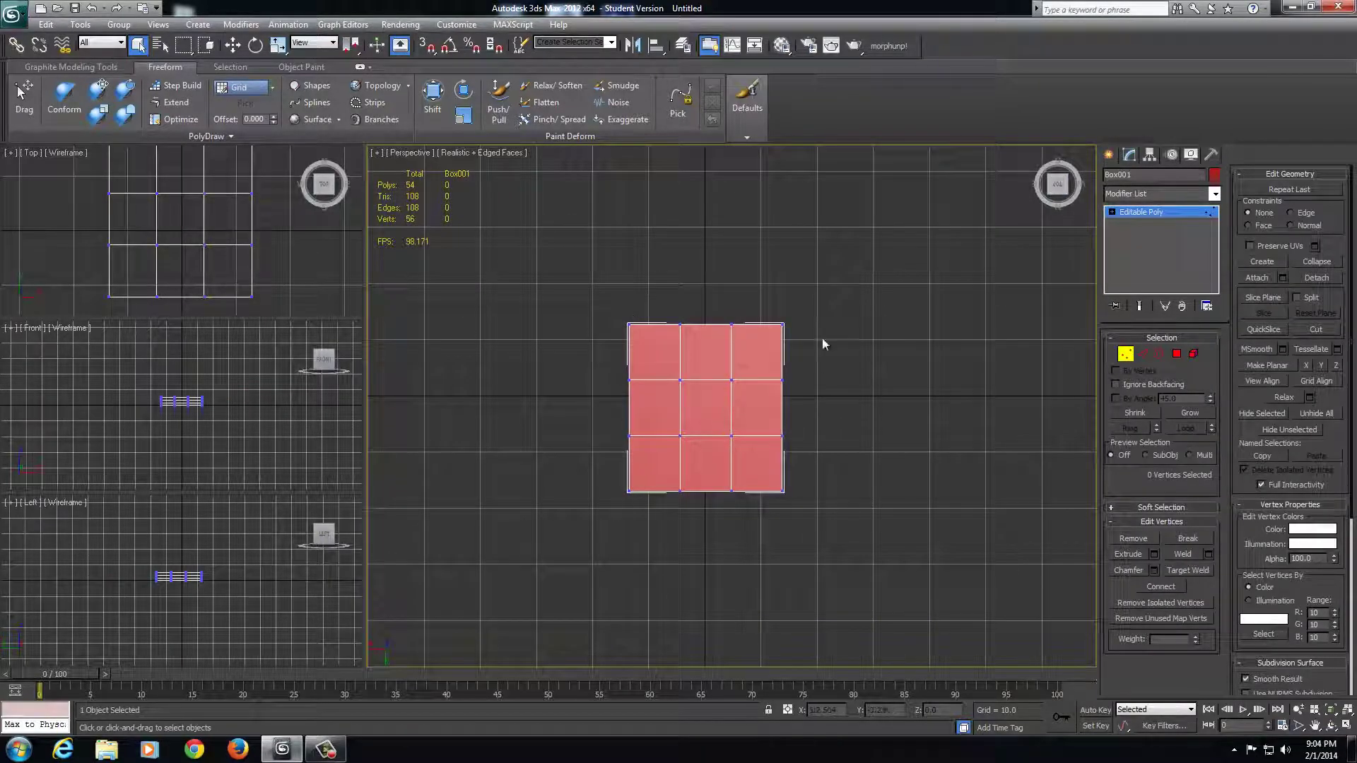
- Select the lower vertex rows and move the side vertex rows upward
left_click_drag(617, 418, 652, 523)
left_click_drag(810, 417, 766, 549, "ctrl")
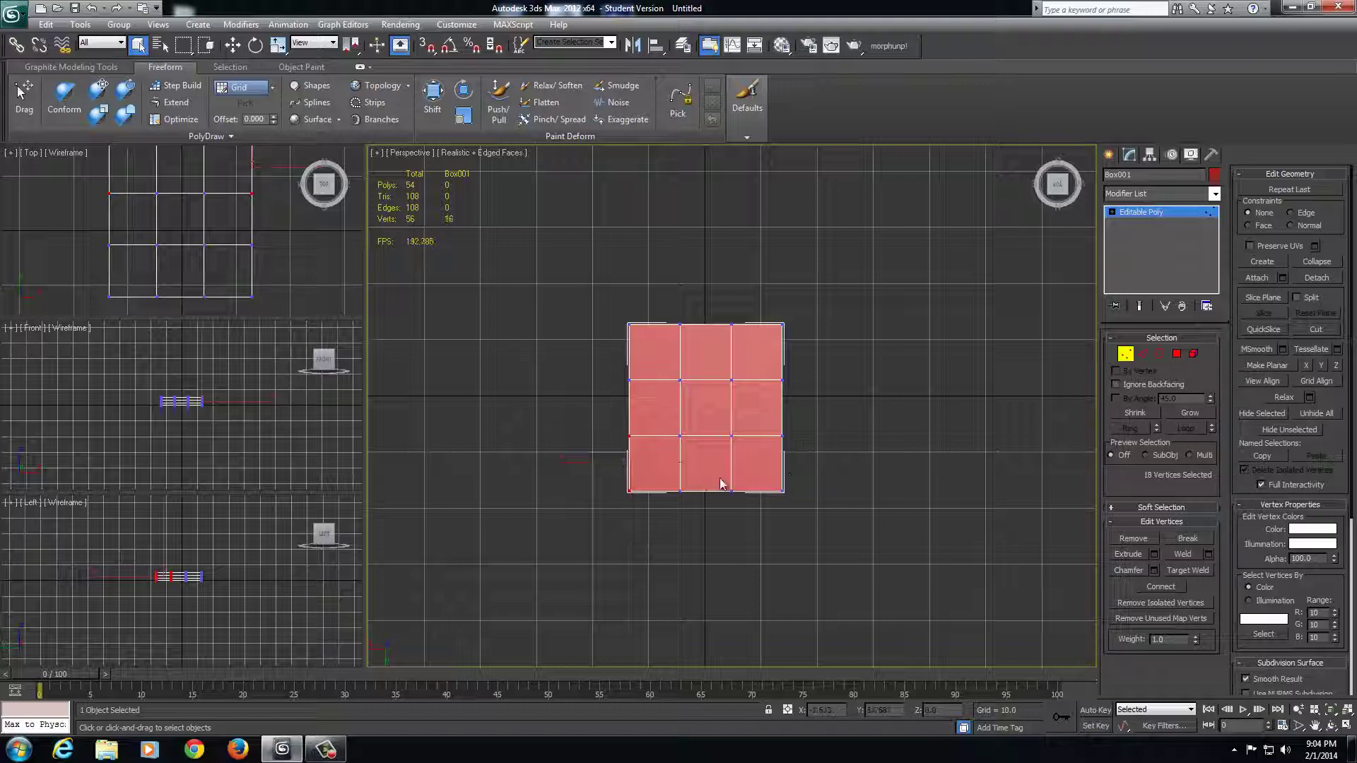
left_click_drag(636, 462, 721, 483, "alt")
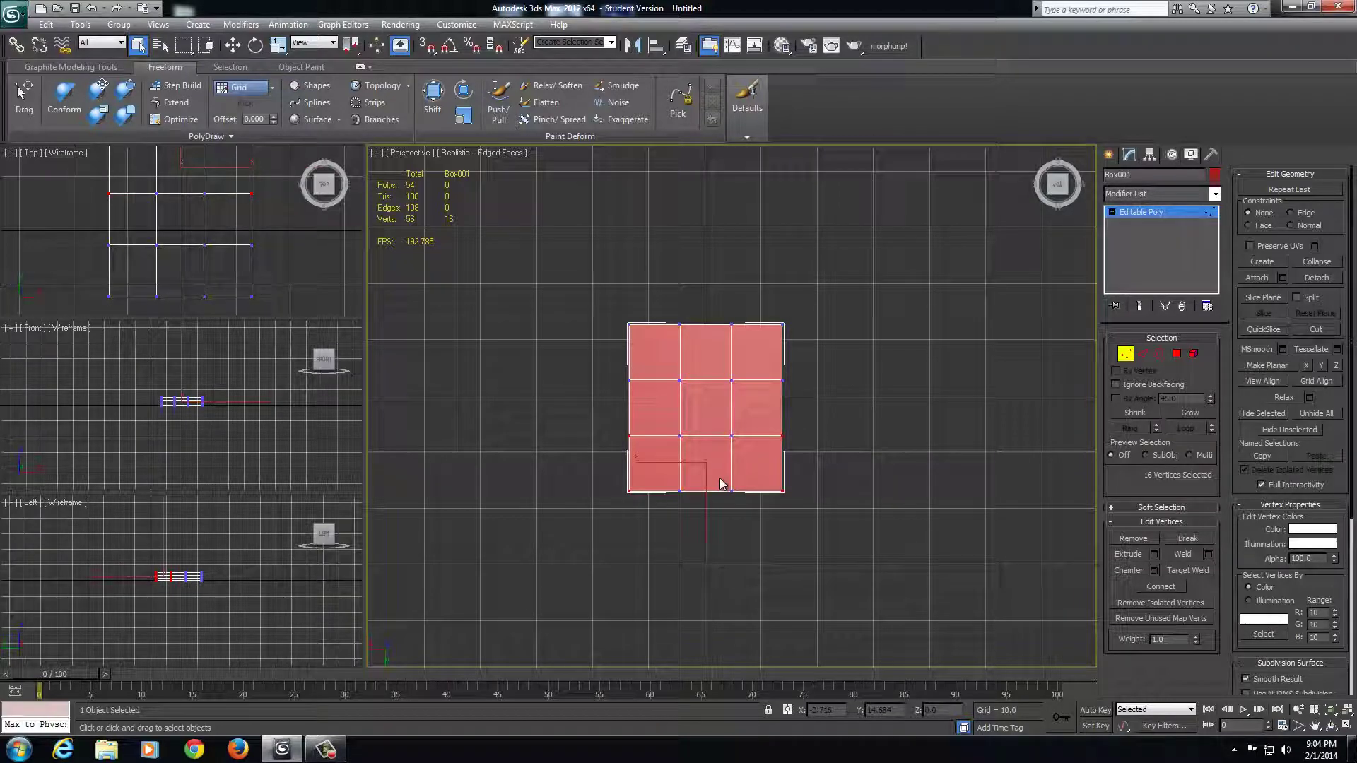
mouse_move(721, 483)
left_mouse_down("alt")
mouse_move(708, 505)
mouse_move(708, 490)
left_mouse_up("alt")
key("w")
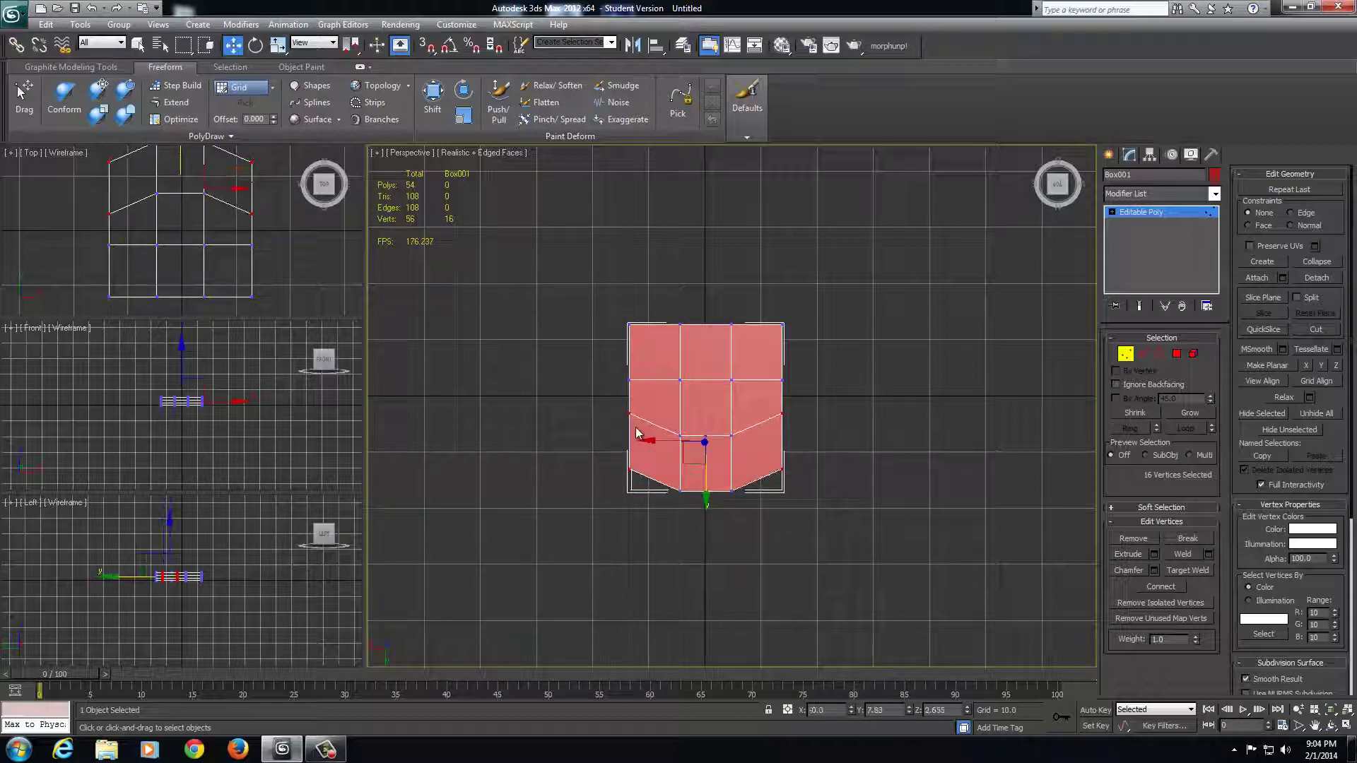
left_click_drag(597, 456, 655, 533)
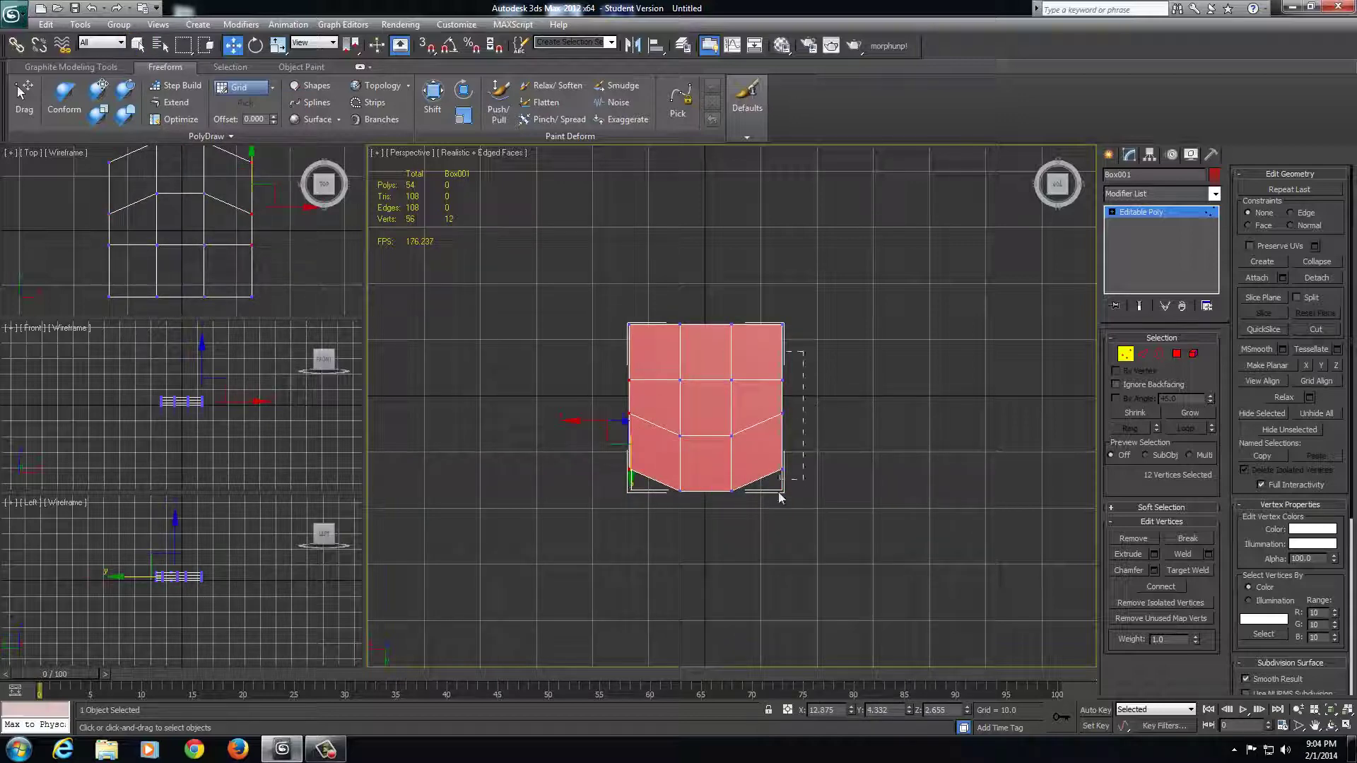
left_click_drag(766, 529, 766, 528, "ctrl")
left_click_drag(702, 466, 702, 447)
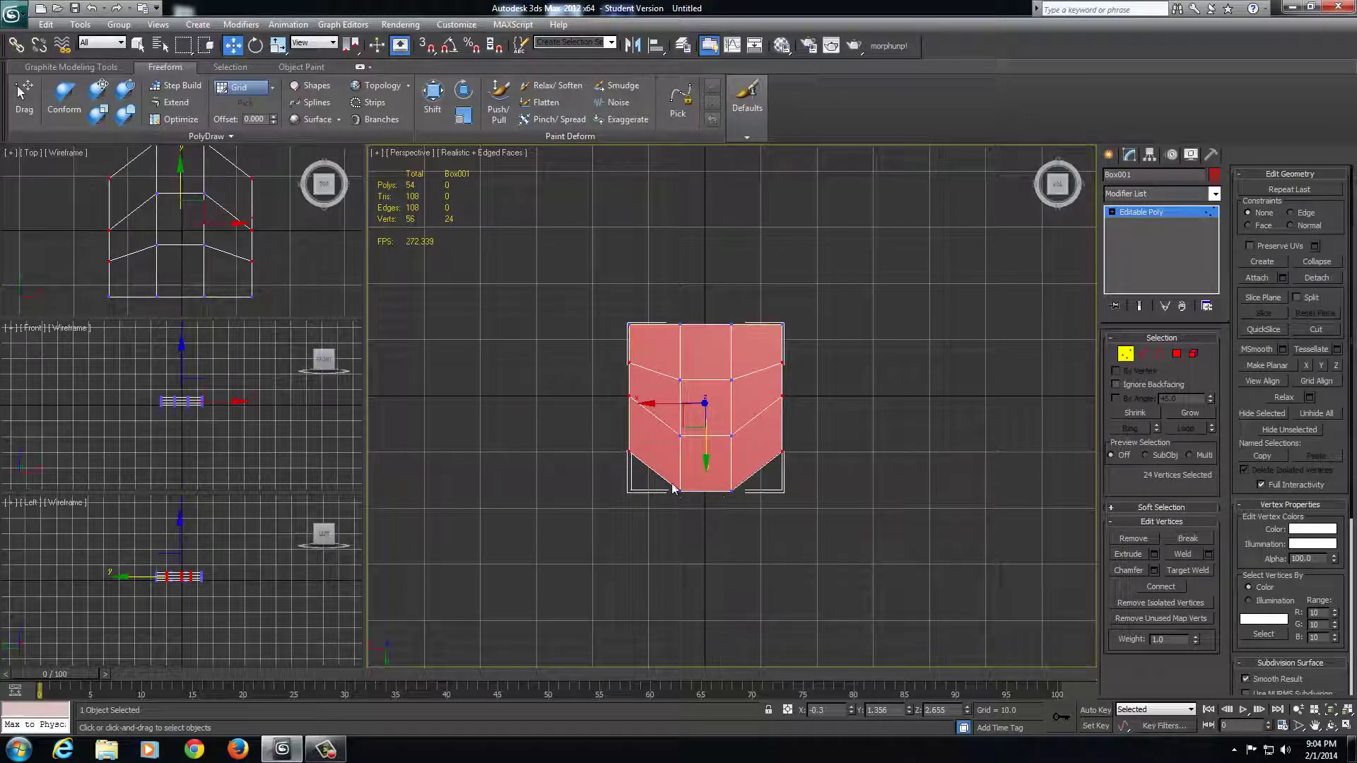
- Scale the lower corner vertices inward to taper the bottom
left_click_drag(618, 441, 649, 475)
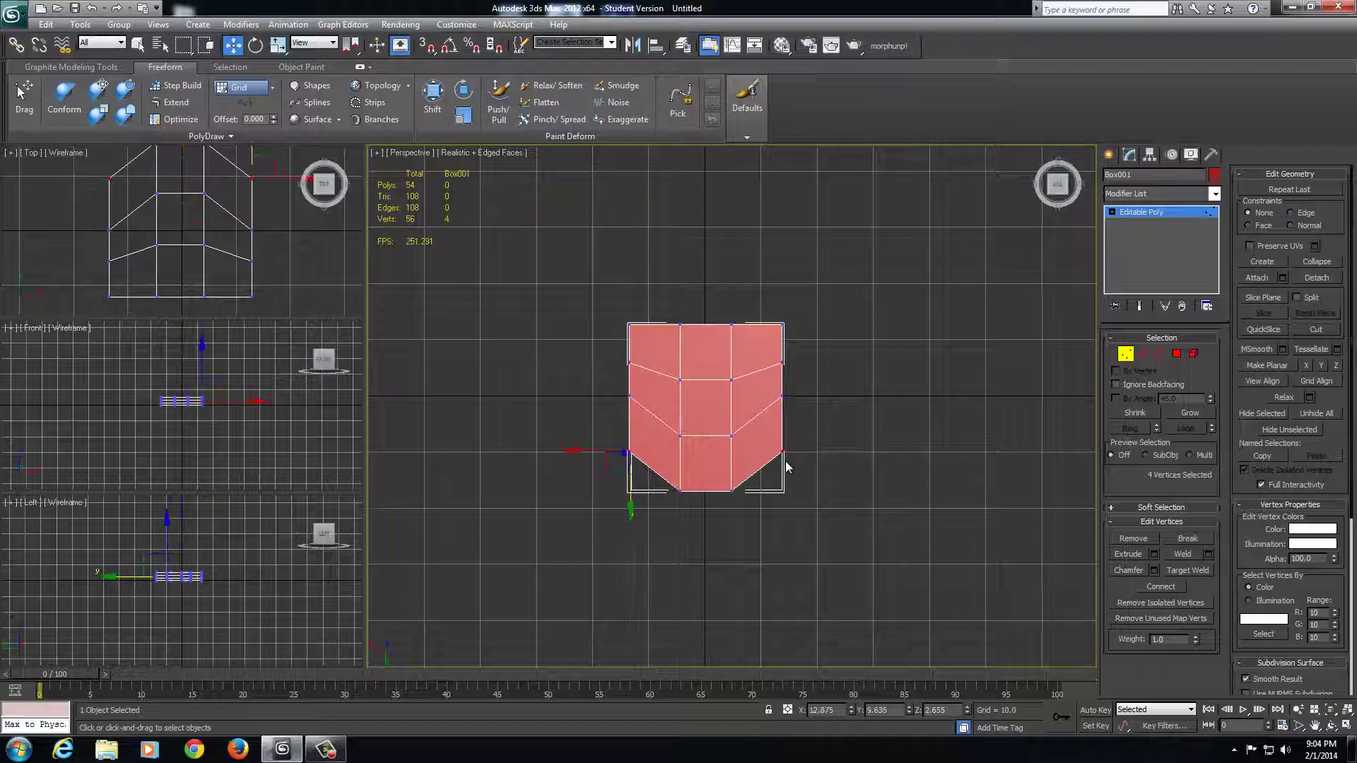
left_click_drag(809, 439, 772, 483, "ctrl")
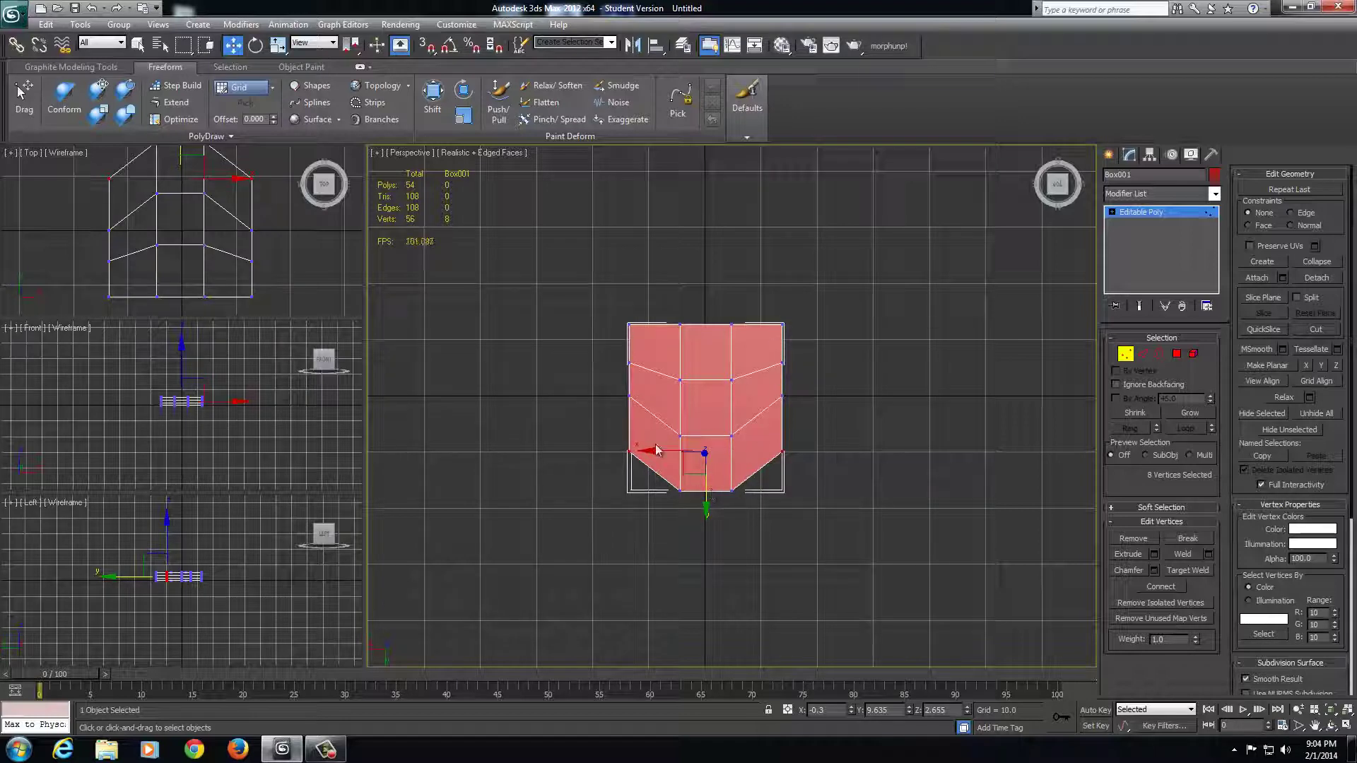
key("r")
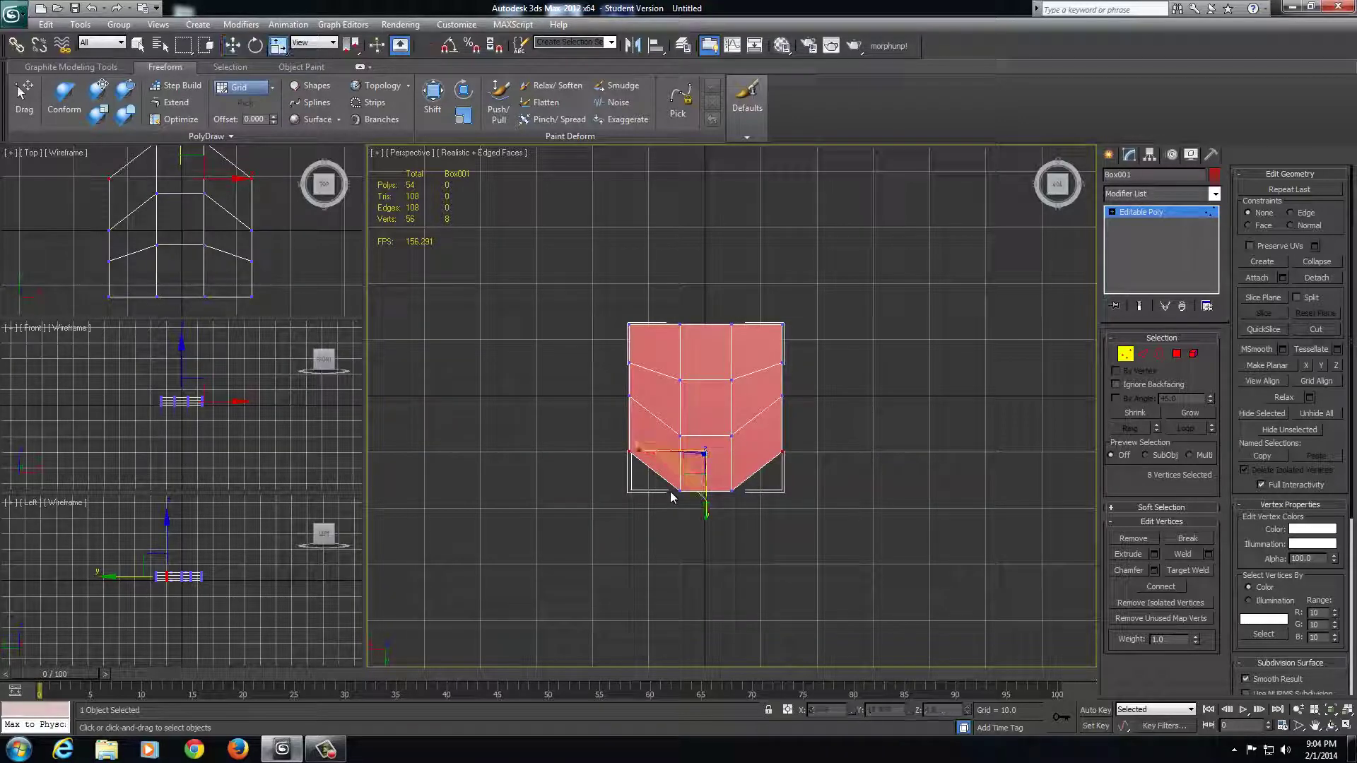
left_click_drag(639, 450, 654, 451)
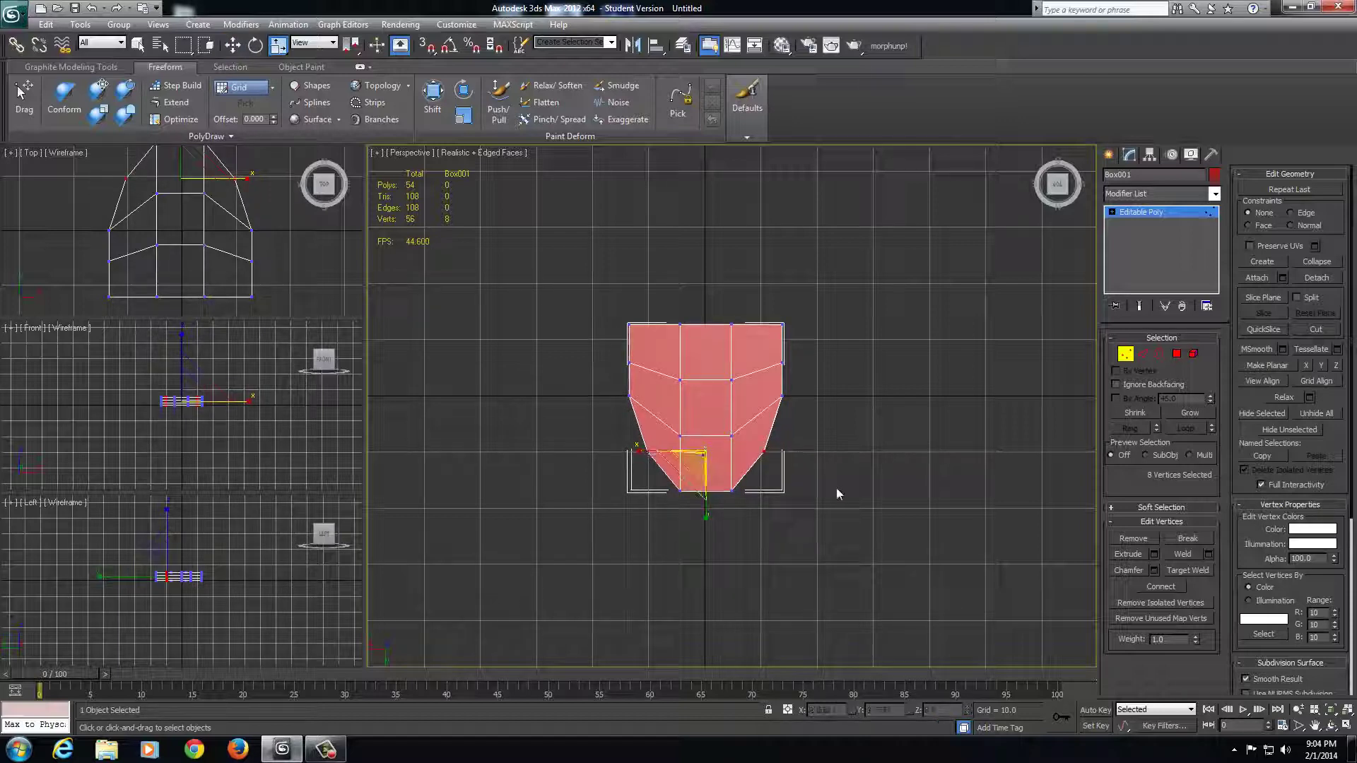
- Raise the top and middle vertex rows to lengthen the shield shape
key("alt")
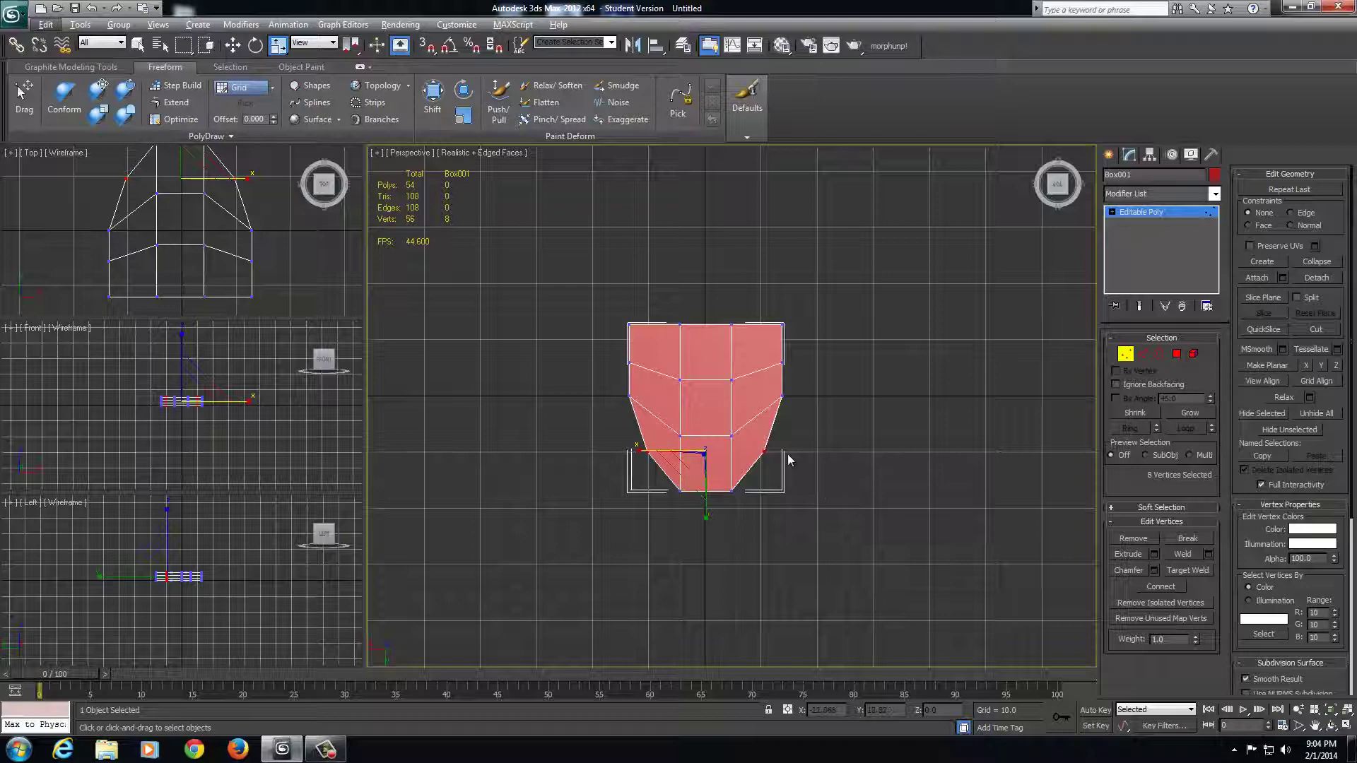
left_click_drag(600, 295, 837, 338, "ctrl")
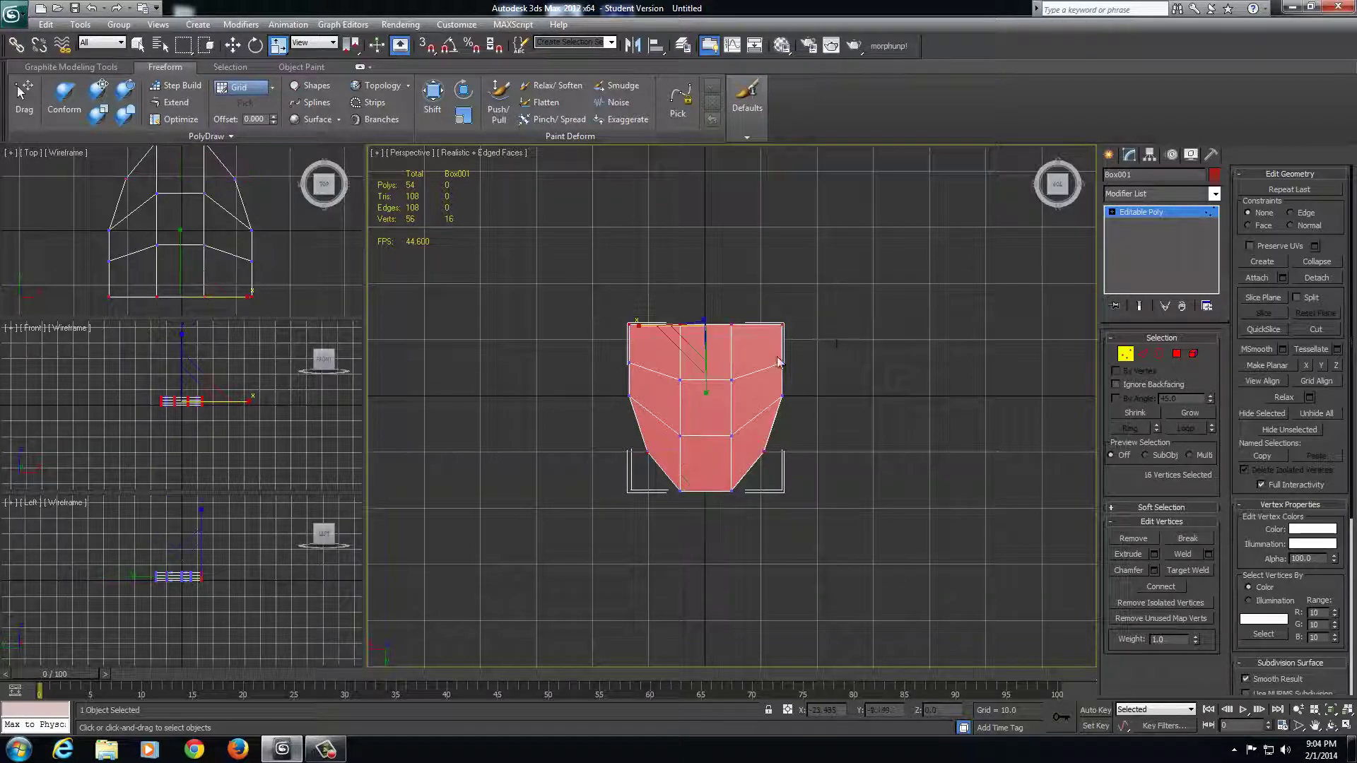
key("w")
left_click_drag(706, 380, 696, 333)
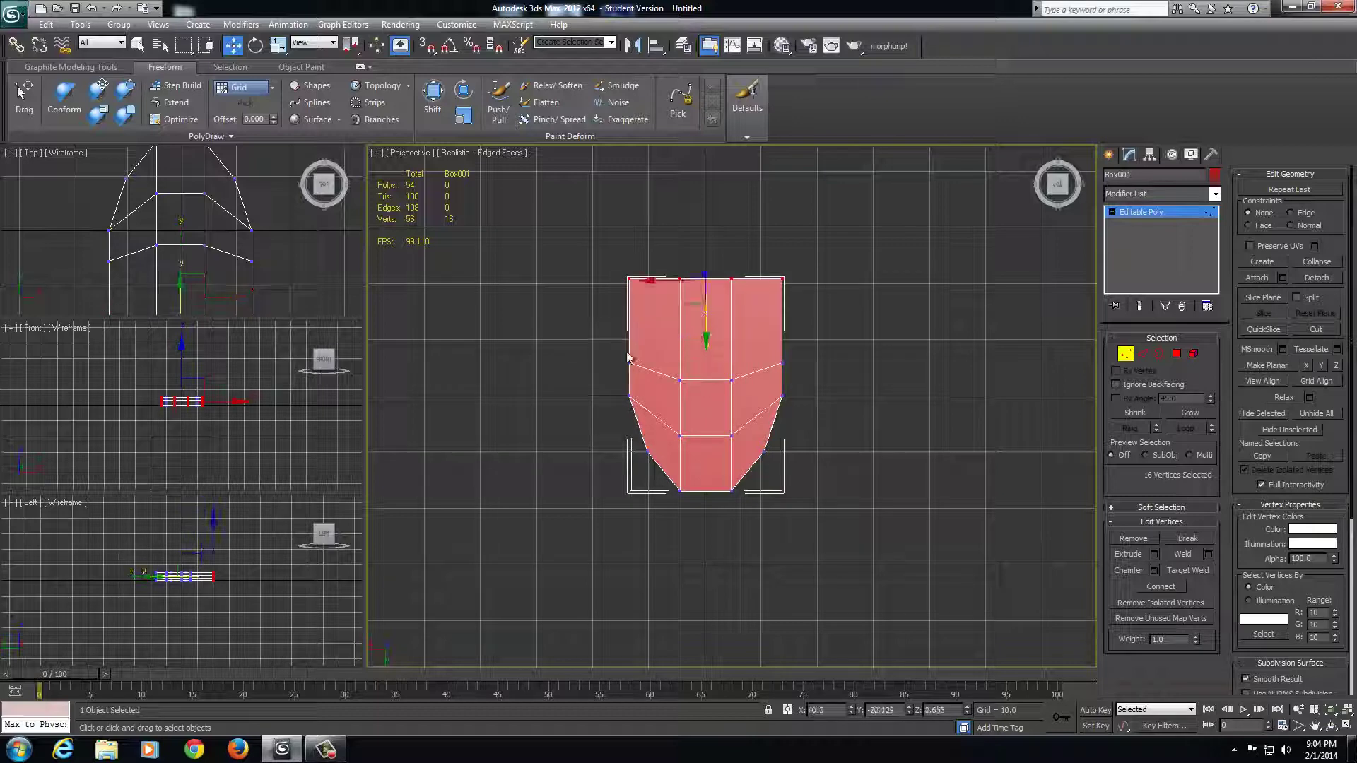
left_click_drag(605, 335, 812, 387)
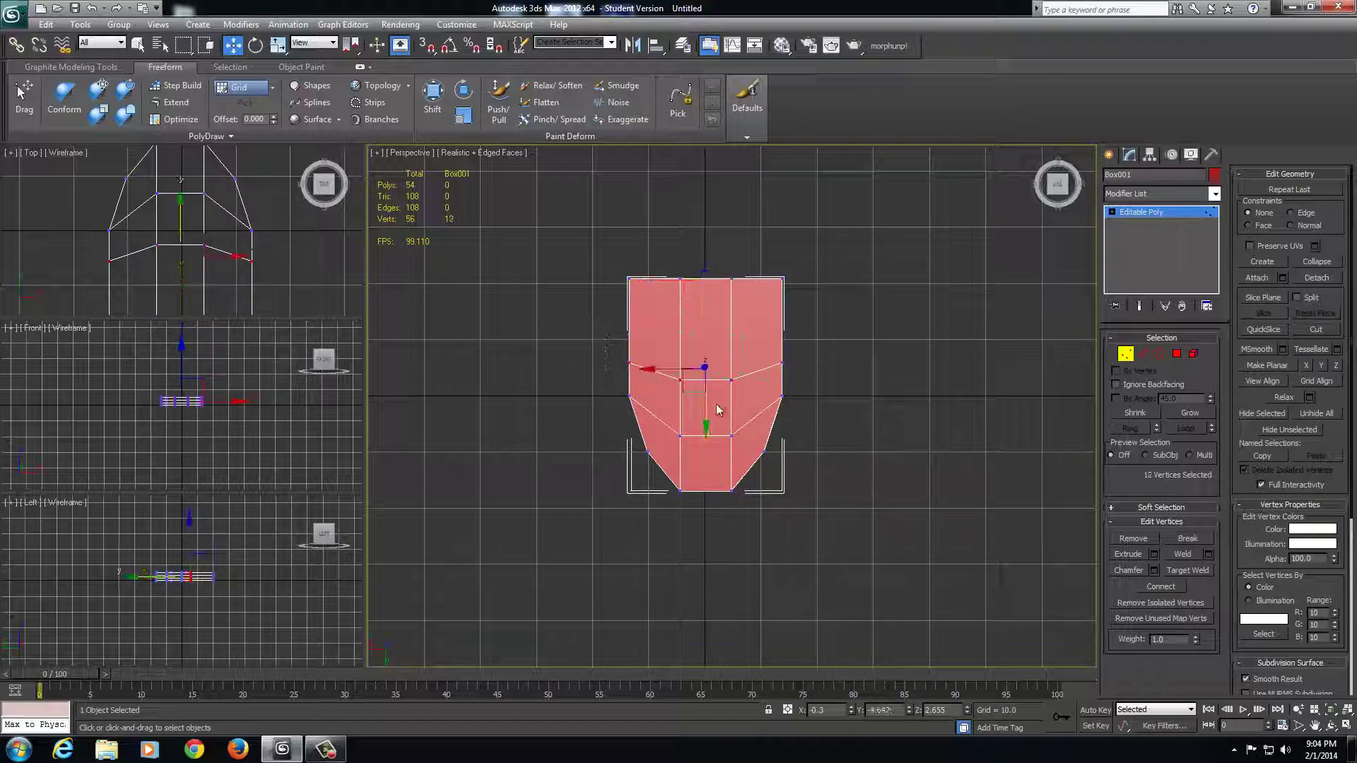
left_click_drag(707, 409, 706, 367)
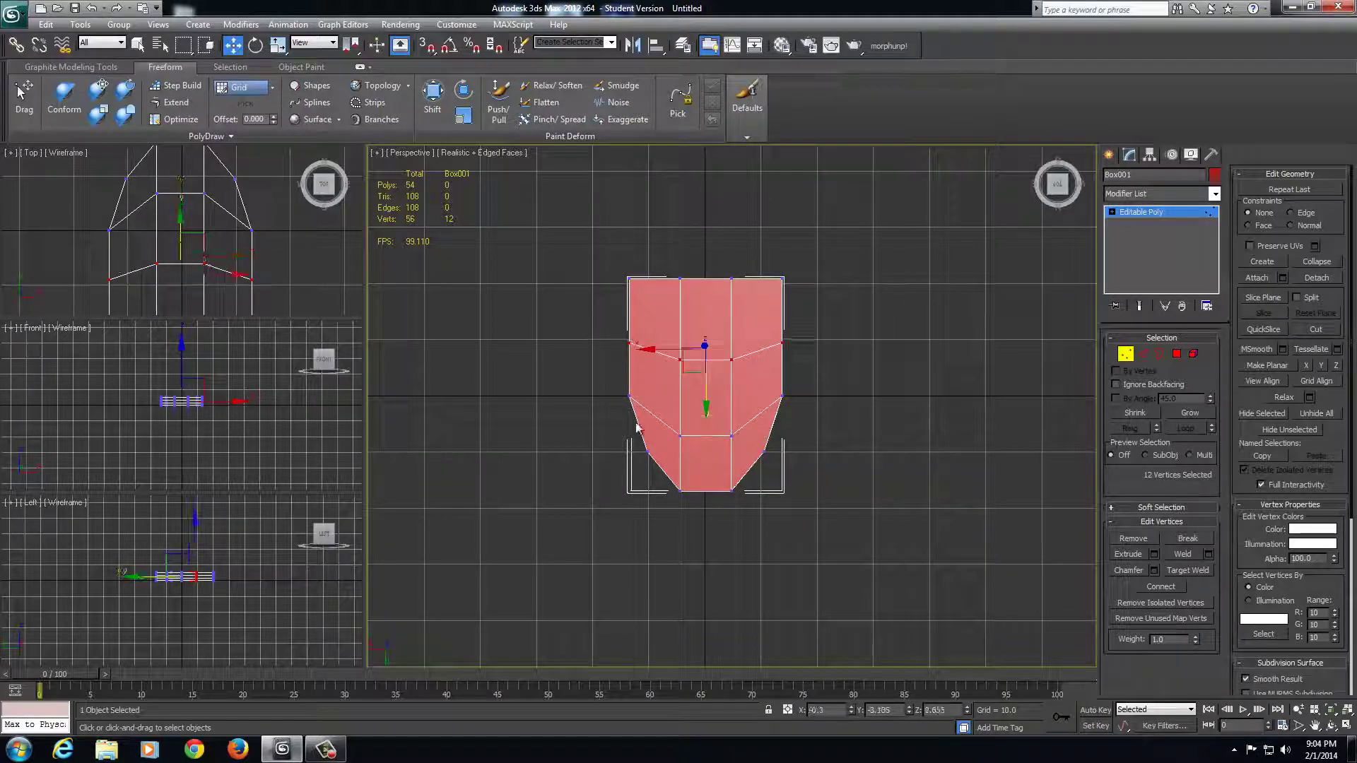
- Scale the left and right edge vertices to round the shield's sides
left_click_drag(612, 387, 636, 404)
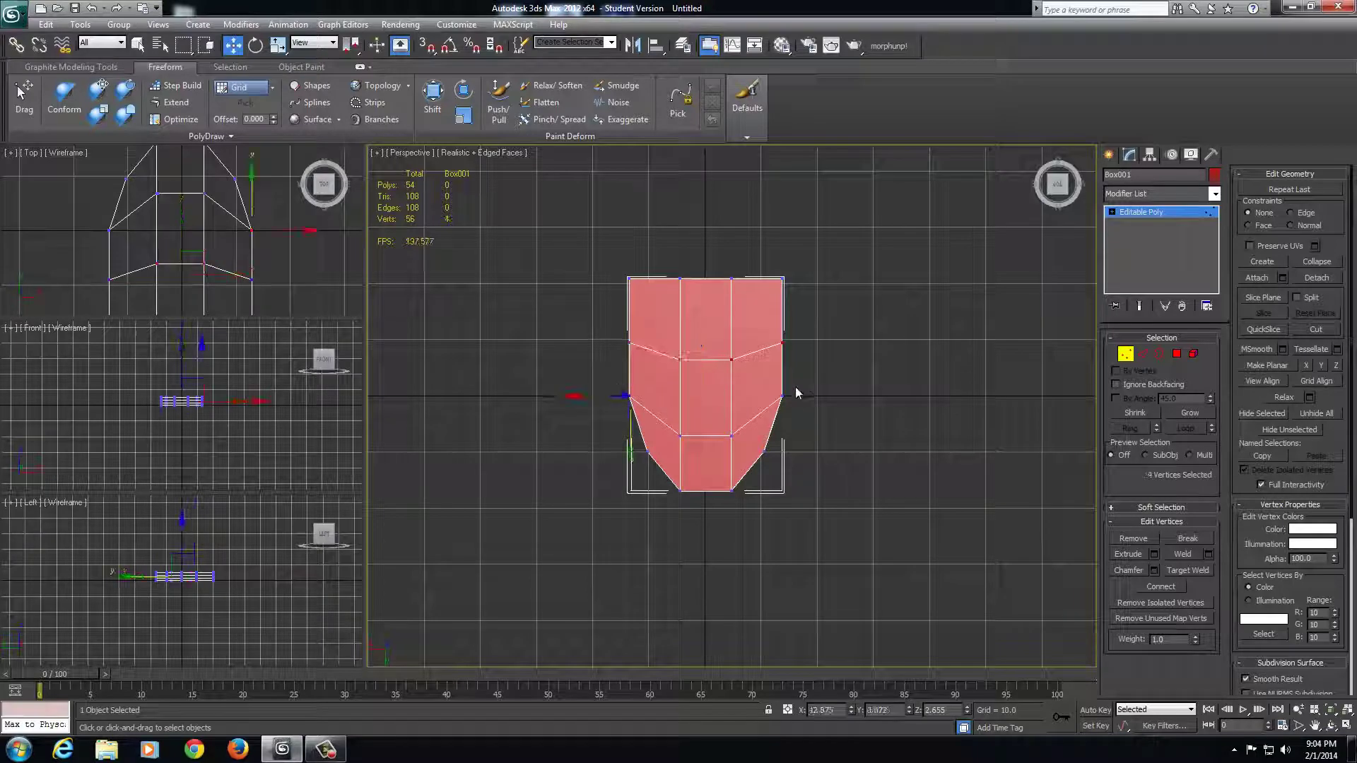
left_click_drag(795, 388, 770, 404, "ctrl")
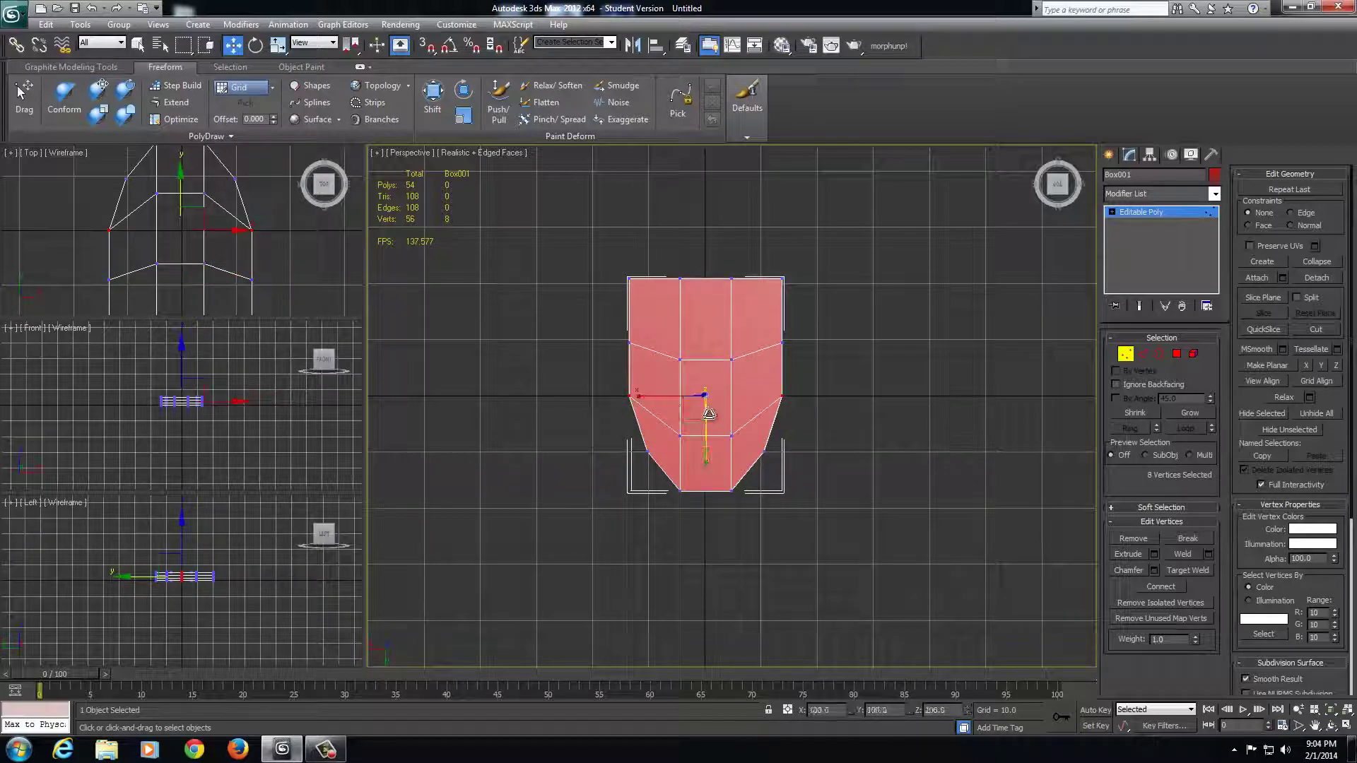
key("r")
left_click_drag(641, 394, 642, 399)
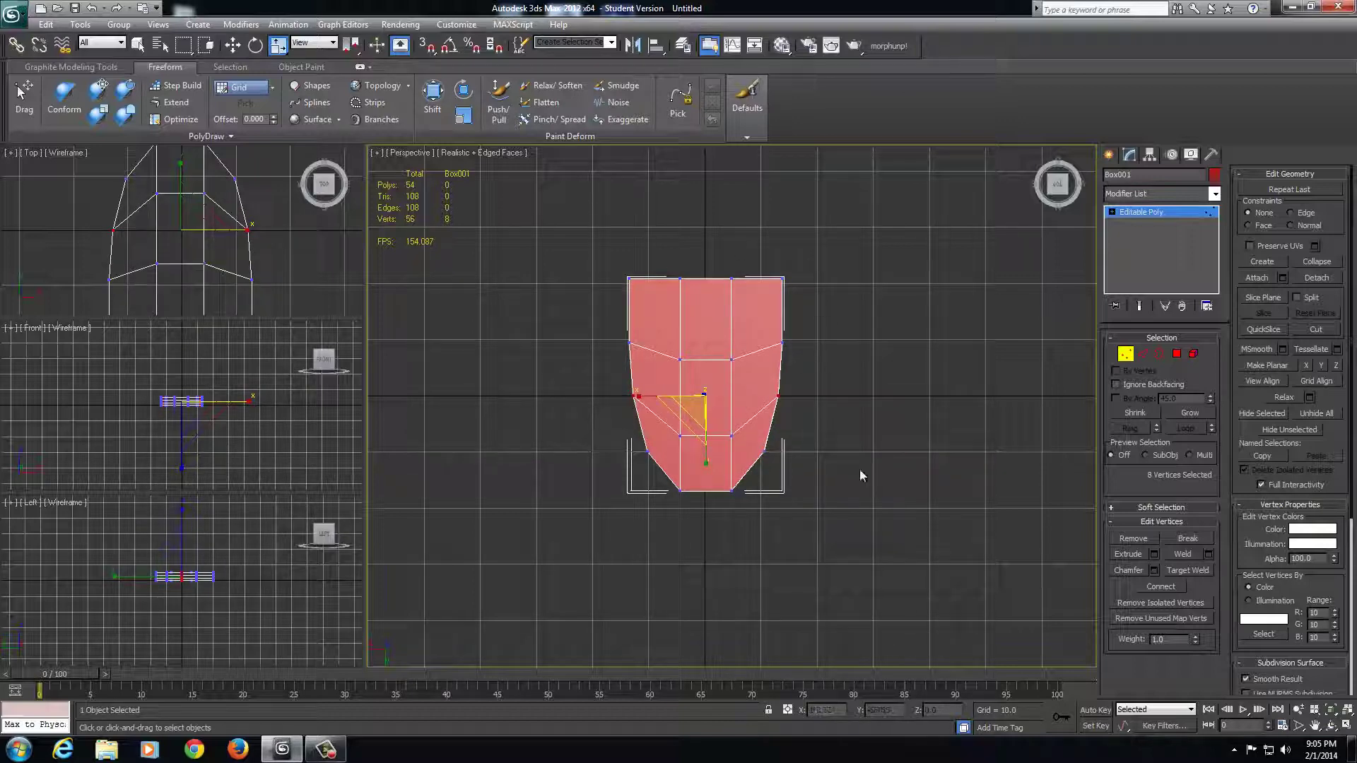
- Exit Vertex mode and apply MSmooth to the whole mesh
key("x")
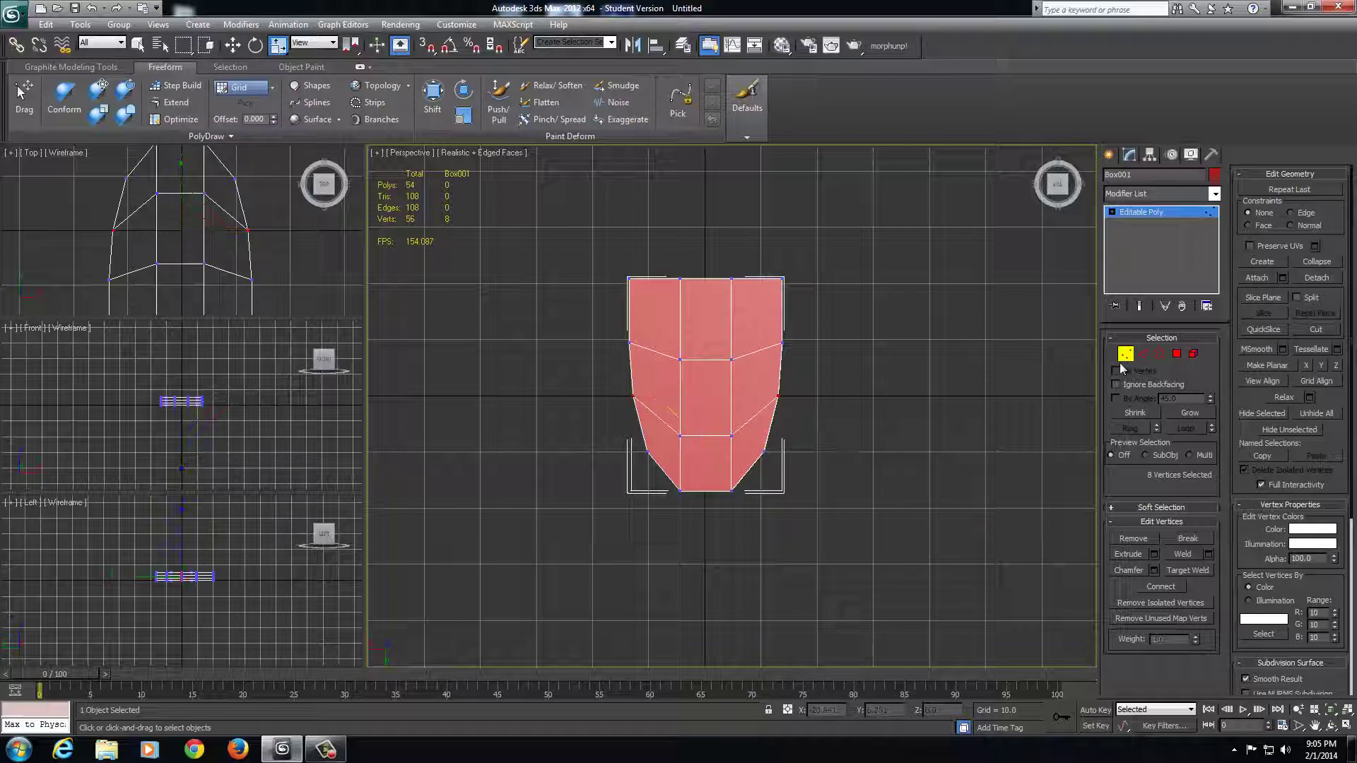
left_click(1125, 353)
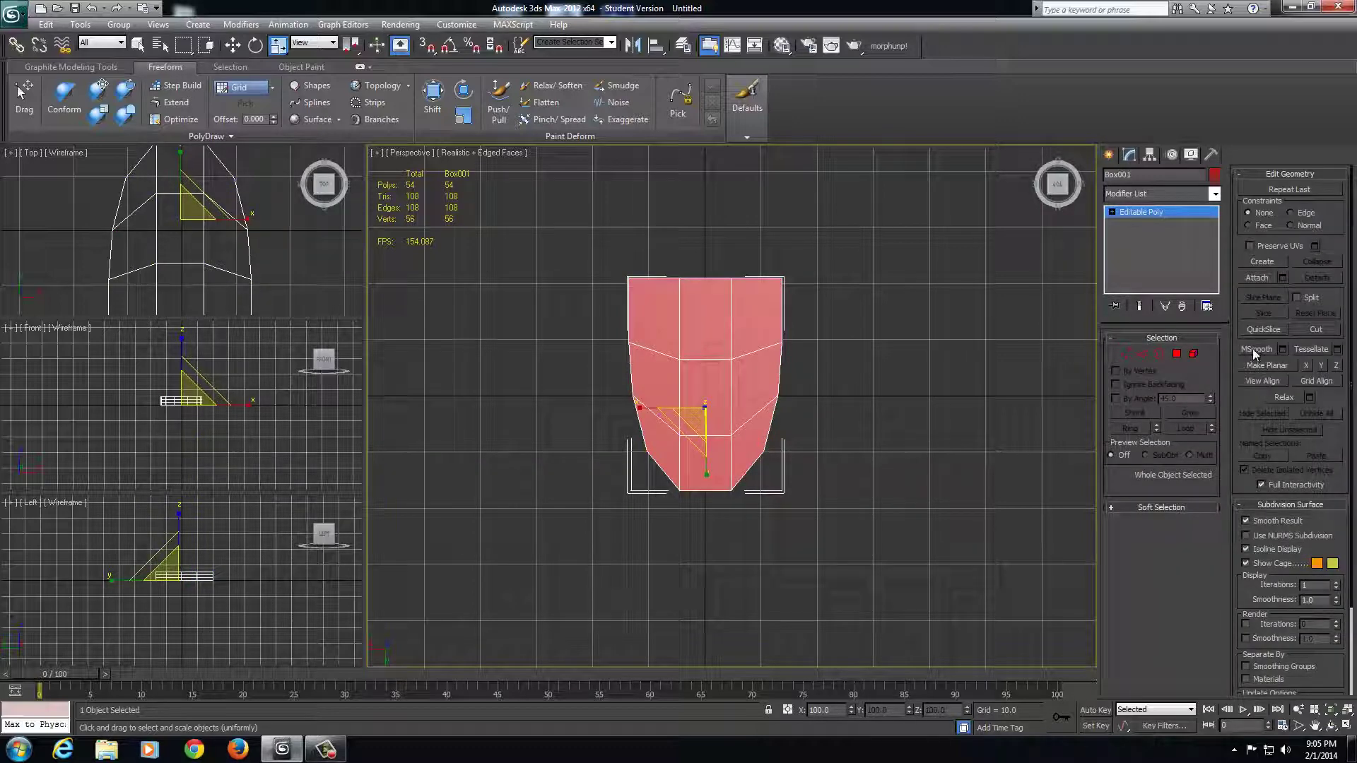
left_click(1253, 349)
middle_click_drag(940, 469, 952, 424, "alt")
- Select the centre edge loop and raise it along Z into a ridge
left_click(1142, 354)
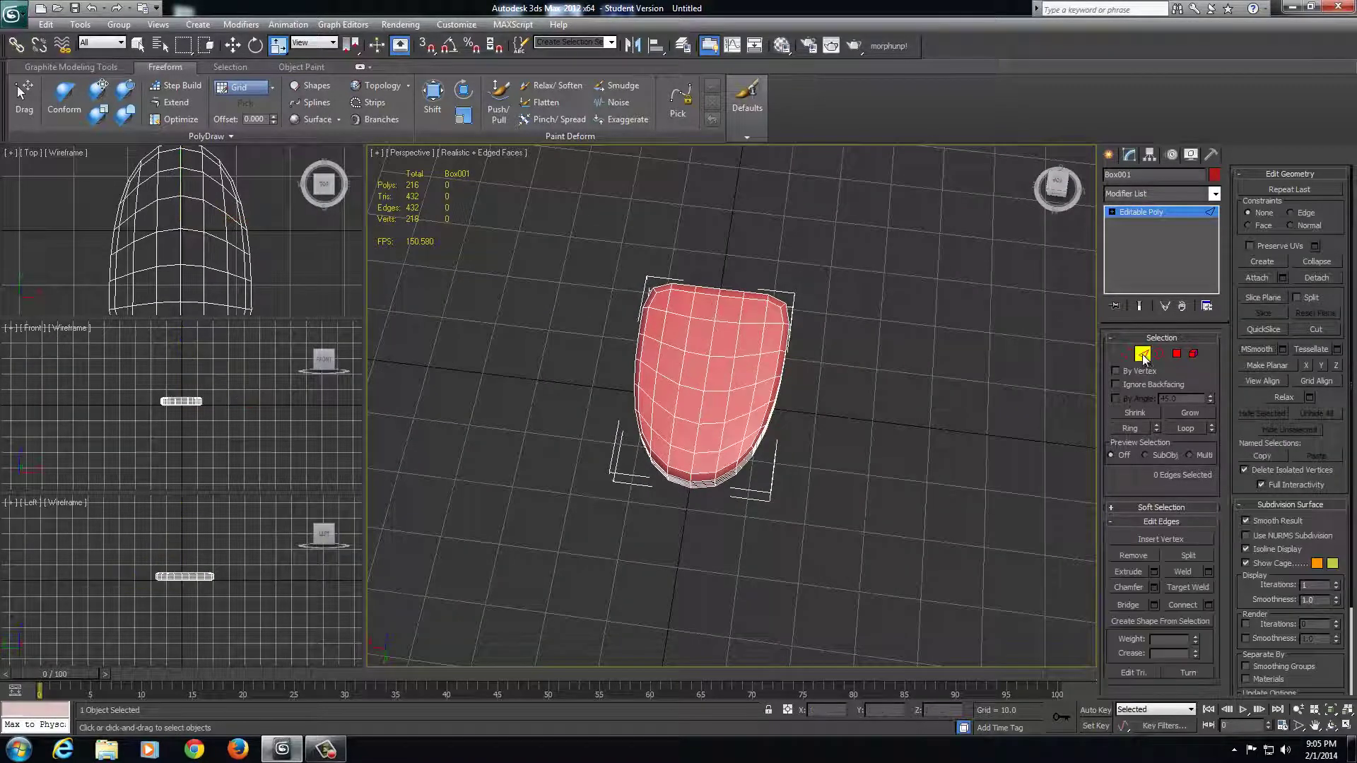
left_click(699, 387)
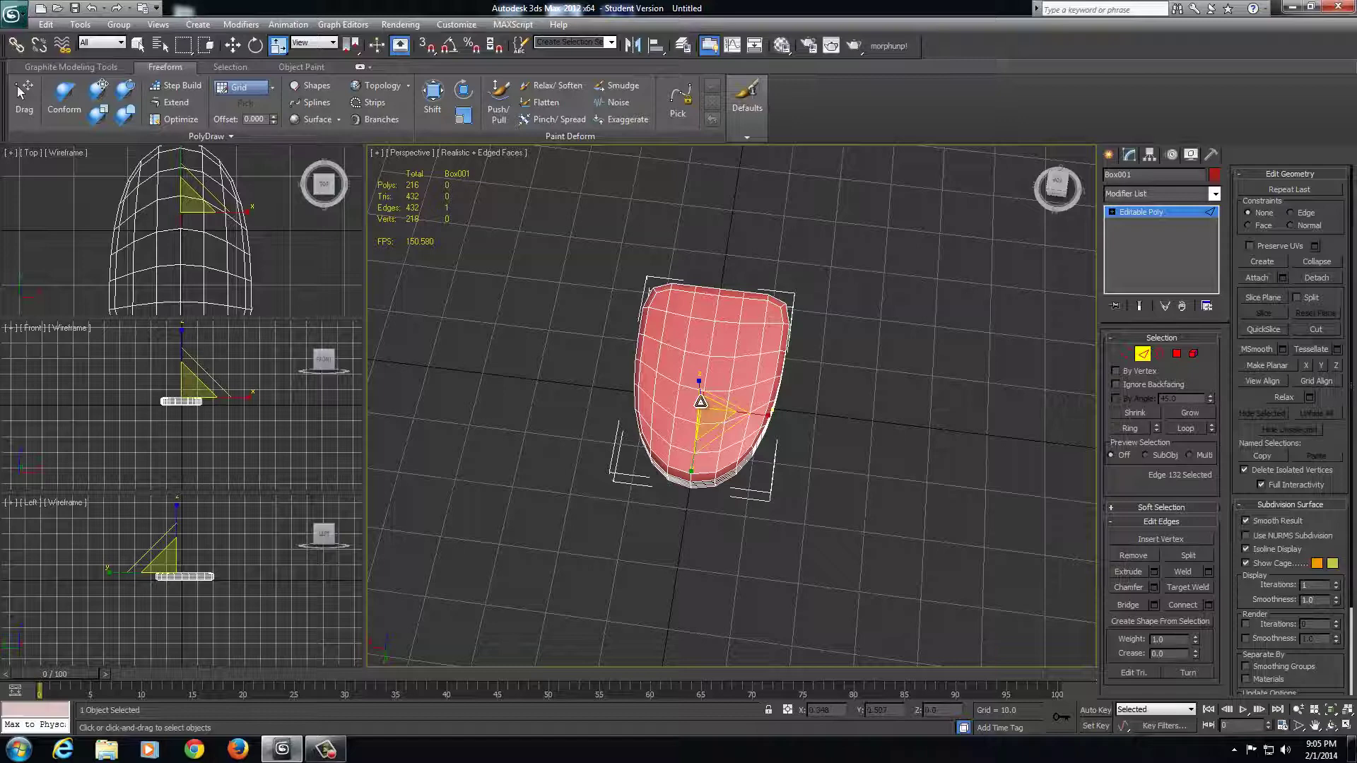
double_click(705, 373)
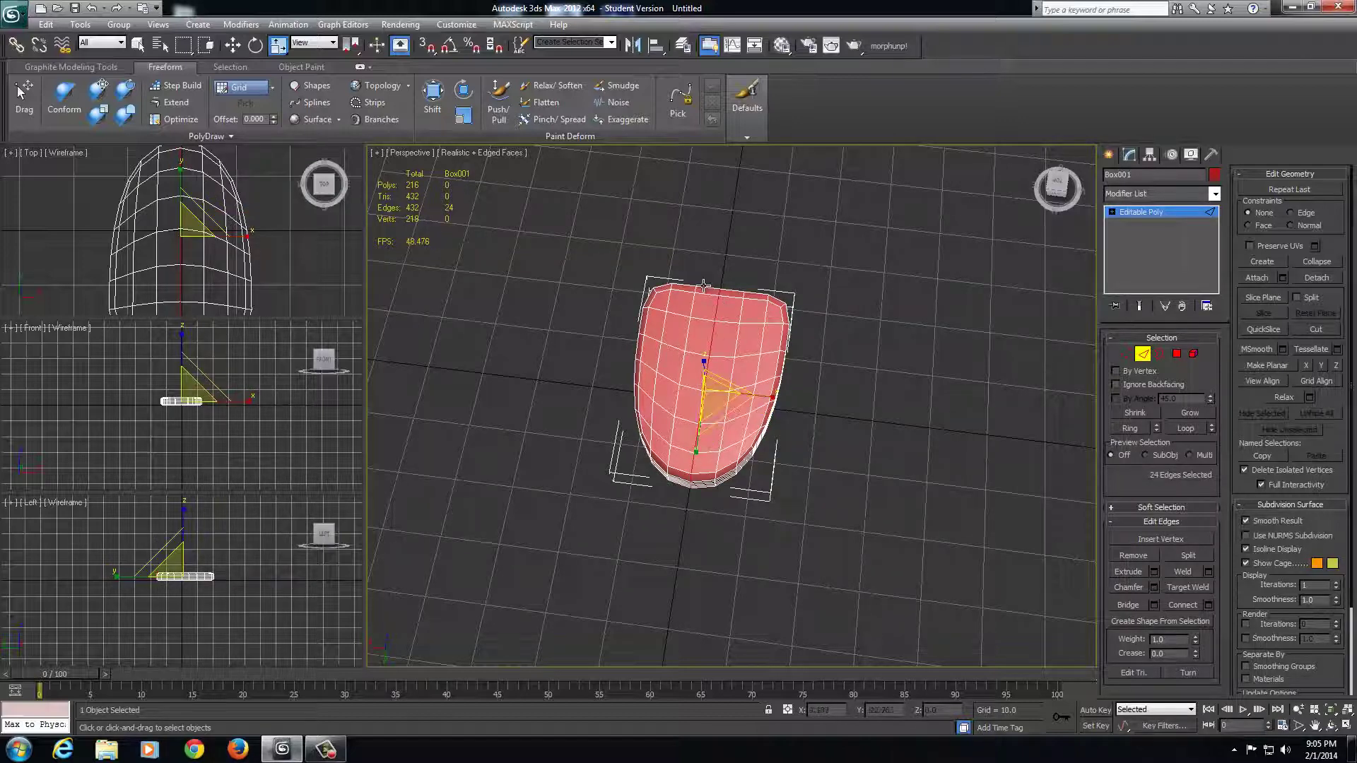
scroll(226, 442, "up", 5)
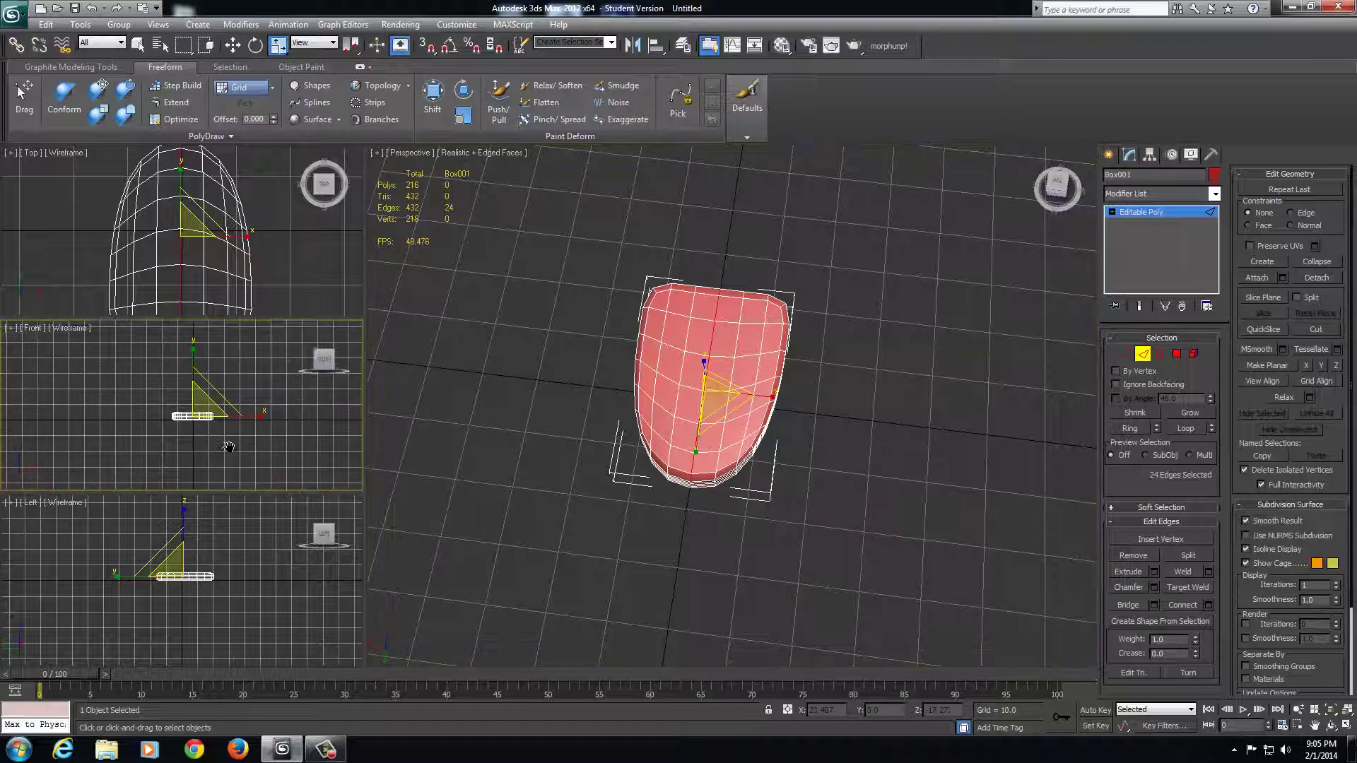
scroll(228, 447, "down", 2)
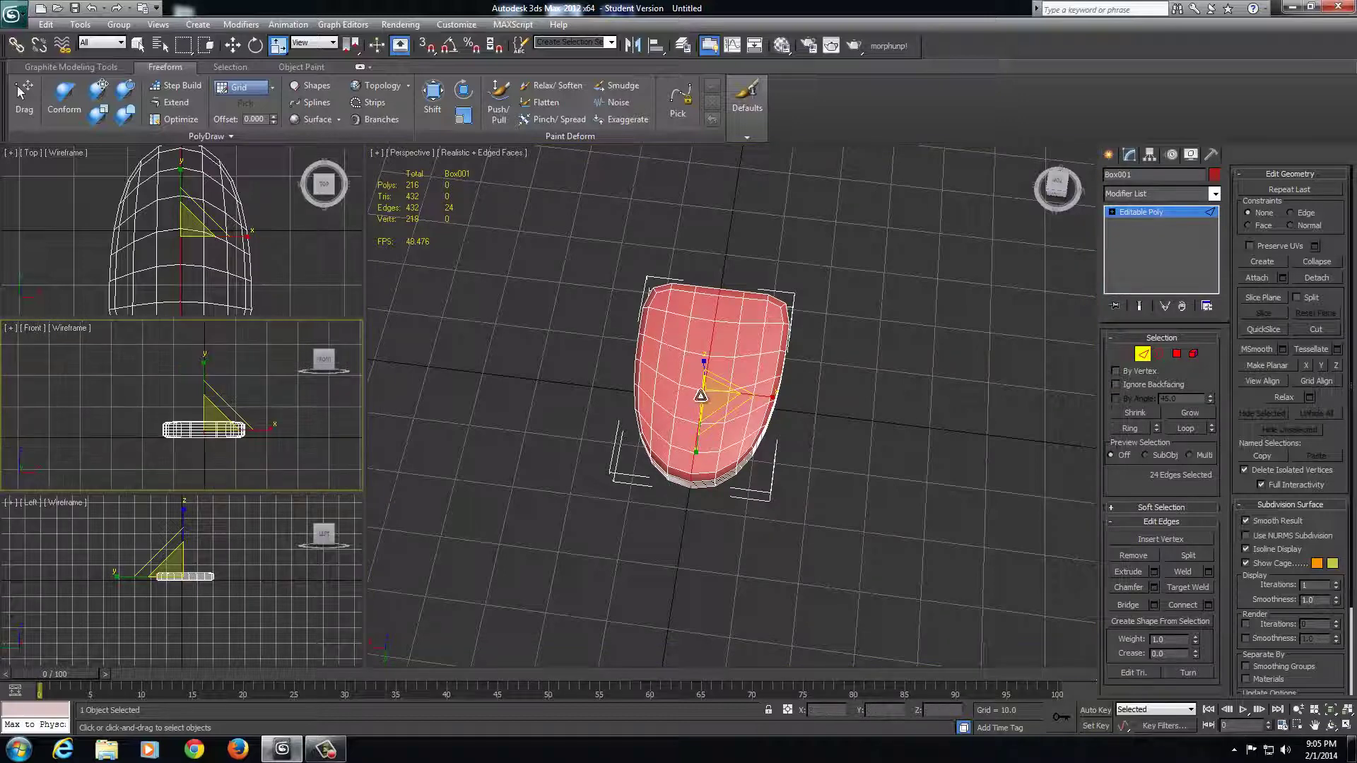
key("w")
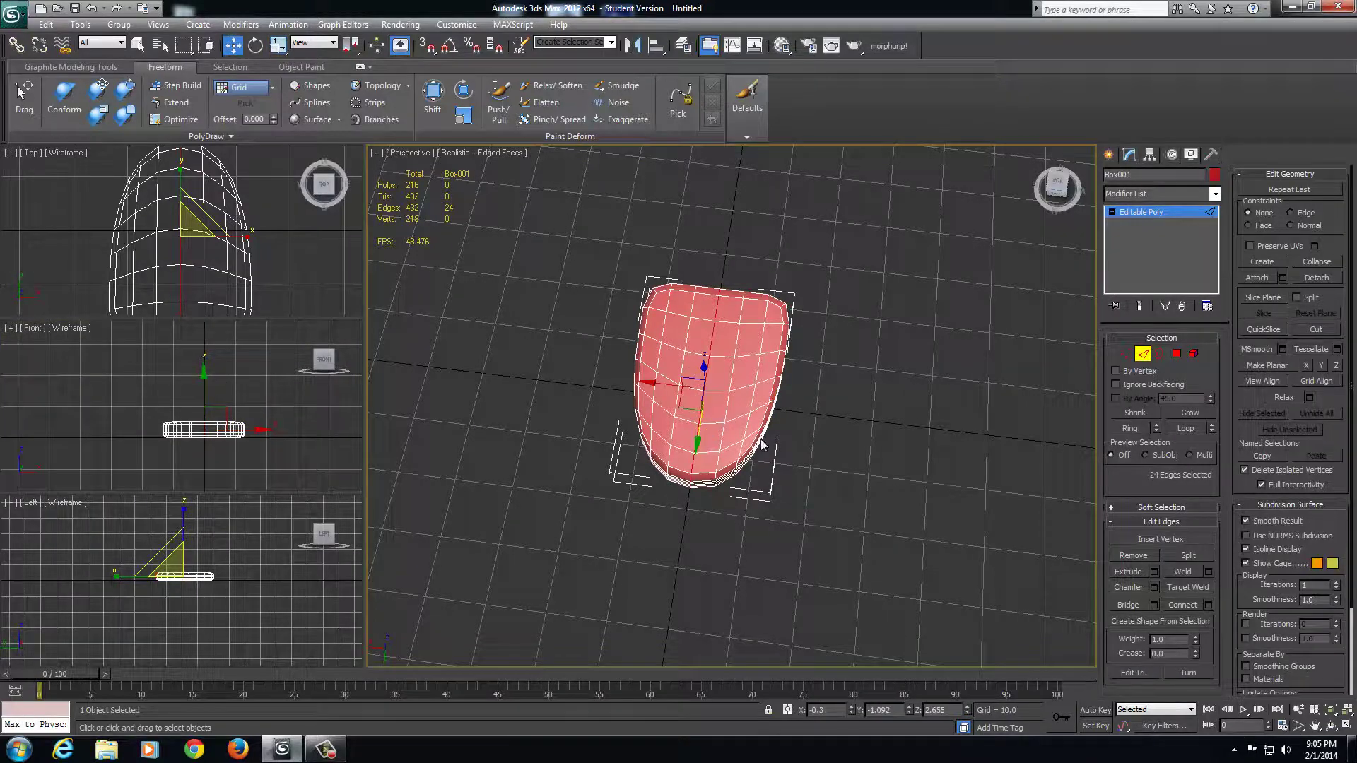
middle_click_drag(707, 396, 707, 344, "alt")
left_click_drag(707, 344, 711, 359)
middle_click_drag(711, 359, 888, 446, "alt")
scroll(851, 399, "up", 3)
- Undo the edge move, enable Soft Selection with Falloff 10, and lift the centre edges
key("ctrl+z")
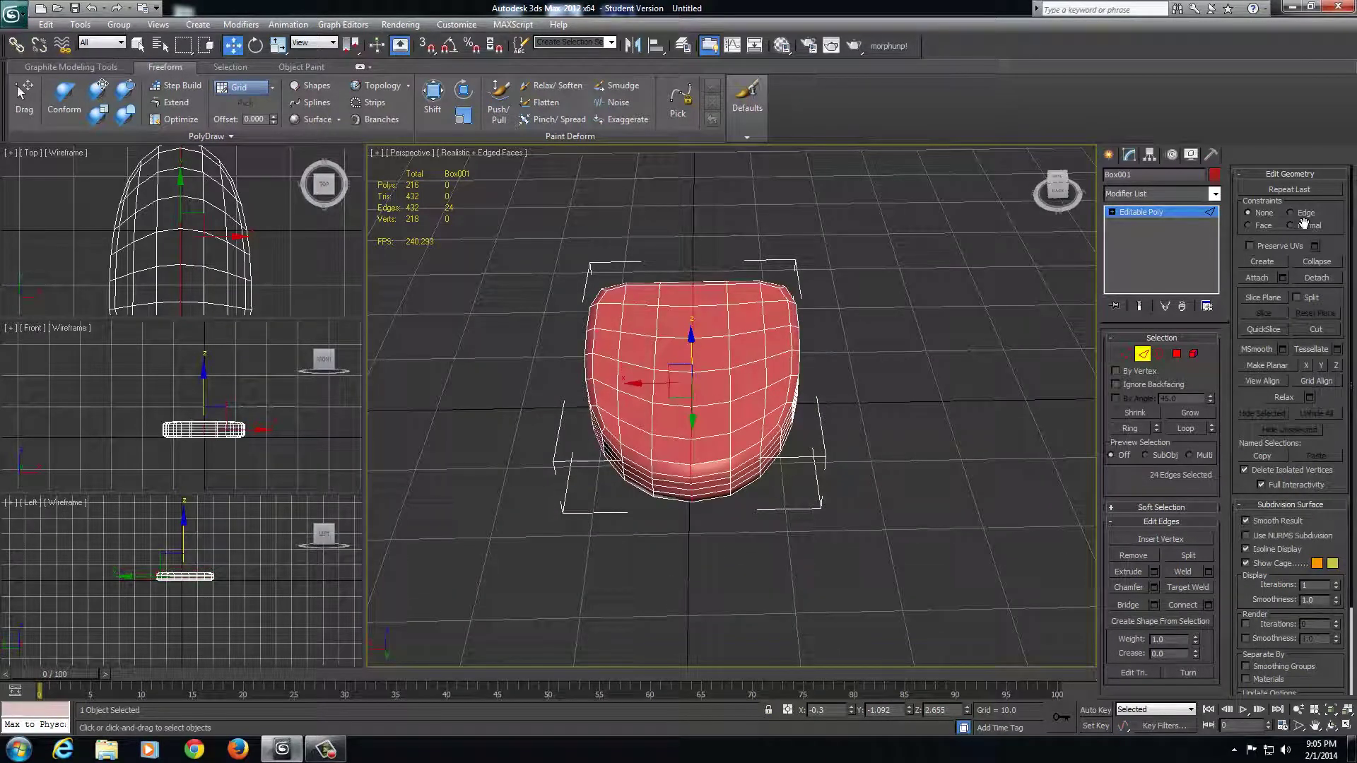
left_click(1128, 508)
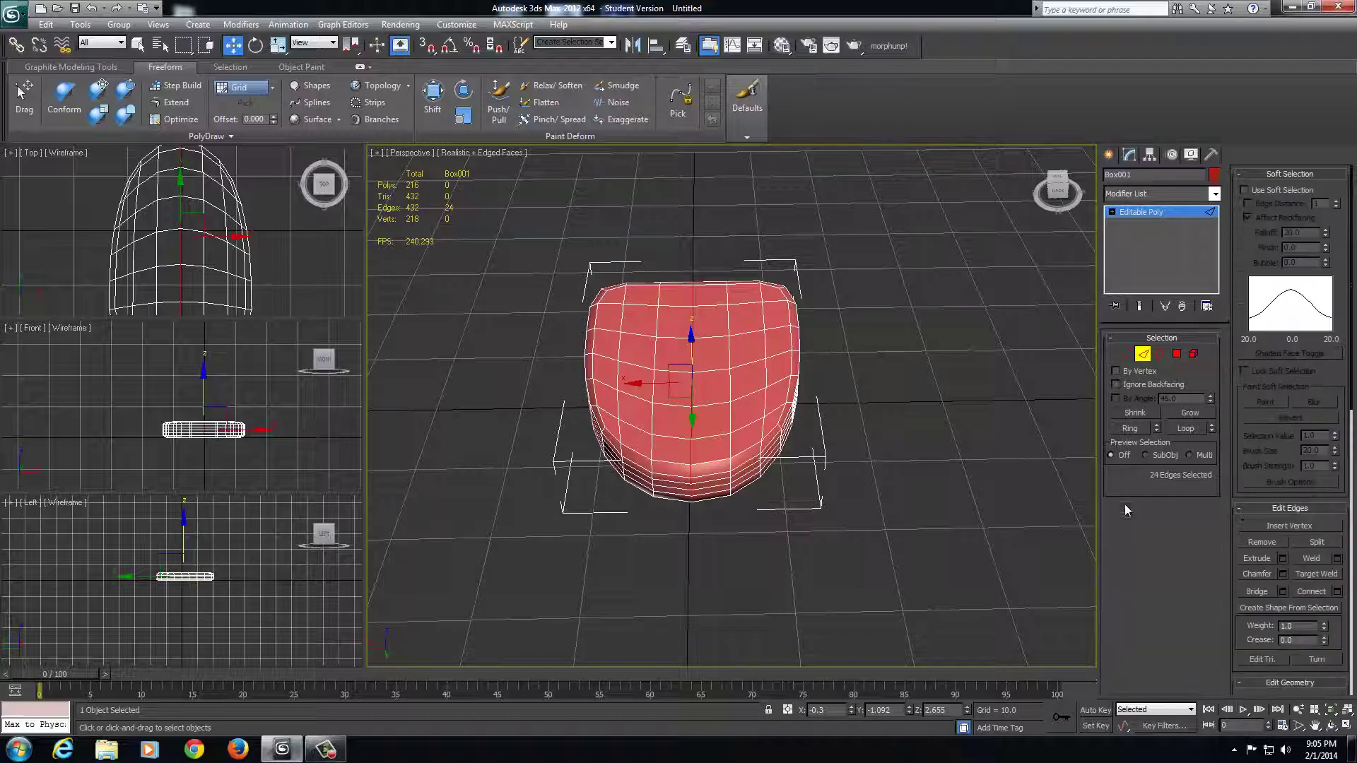
left_click(1259, 191)
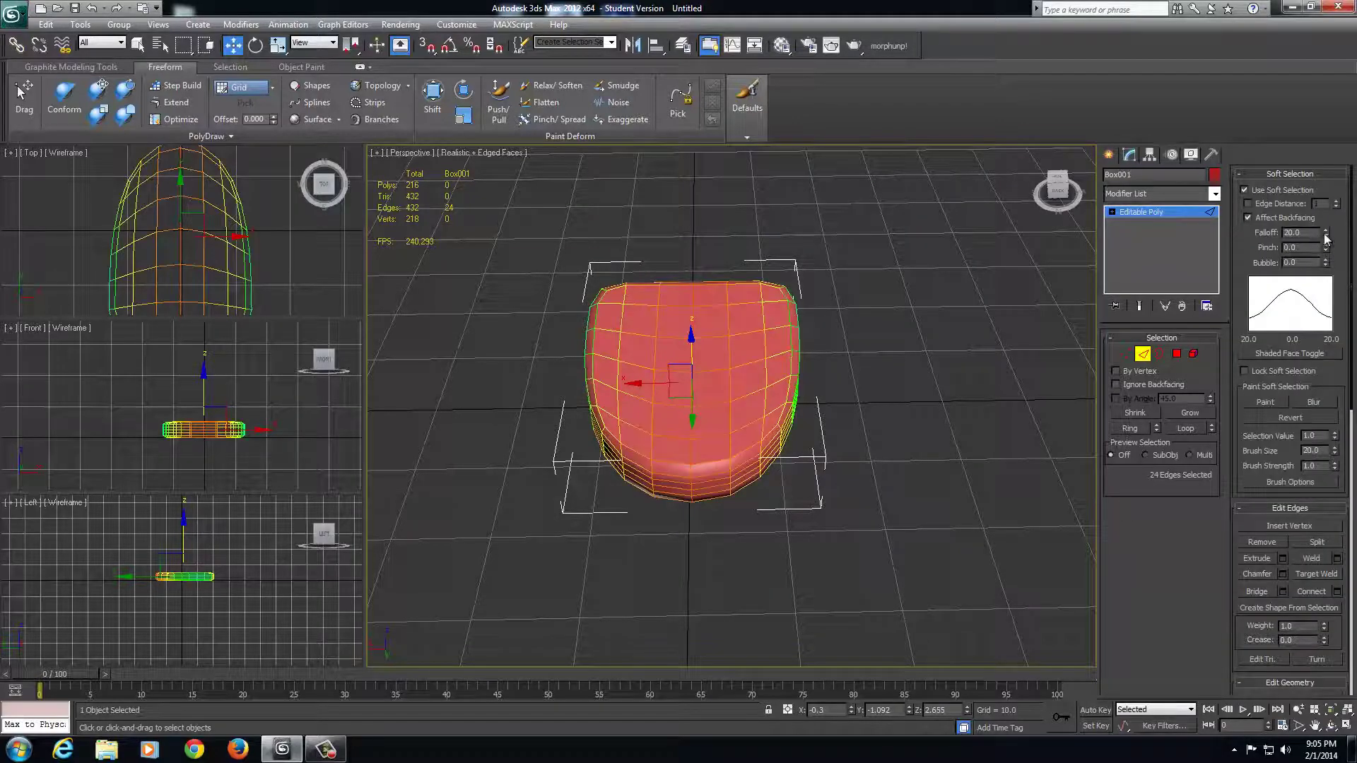
left_click_drag(1326, 238, 1326, 269)
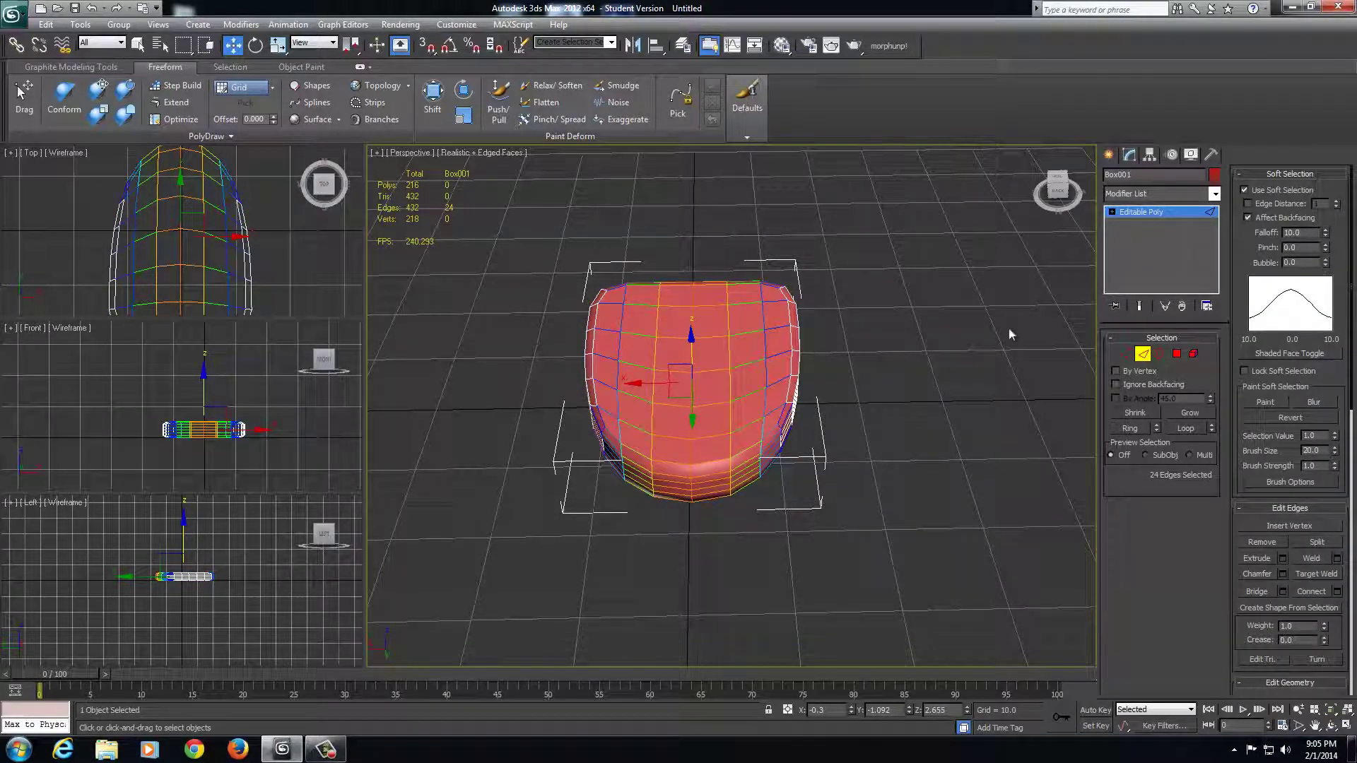
left_click_drag(693, 332, 695, 316)
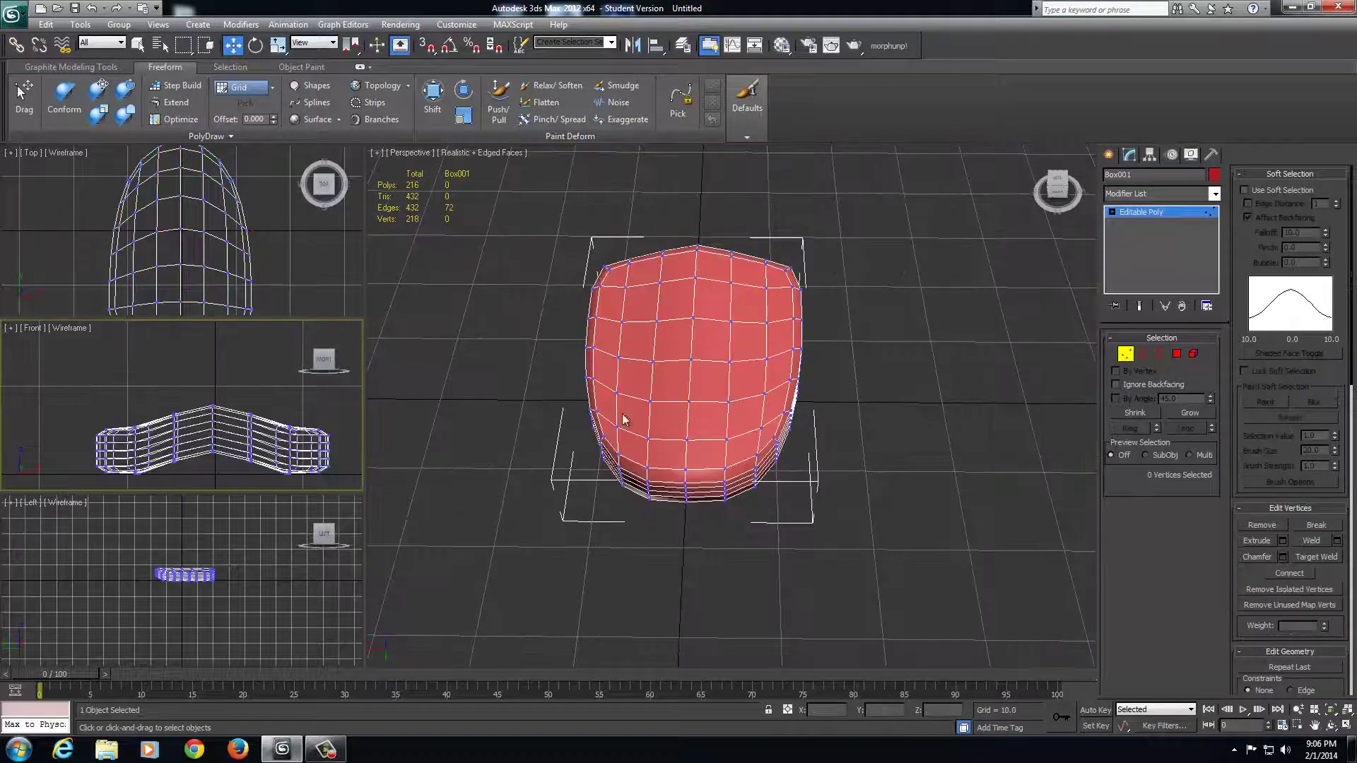
- Select and grow the central vertex columns, then push them down along Z
left_click_drag(201, 388, 222, 486)
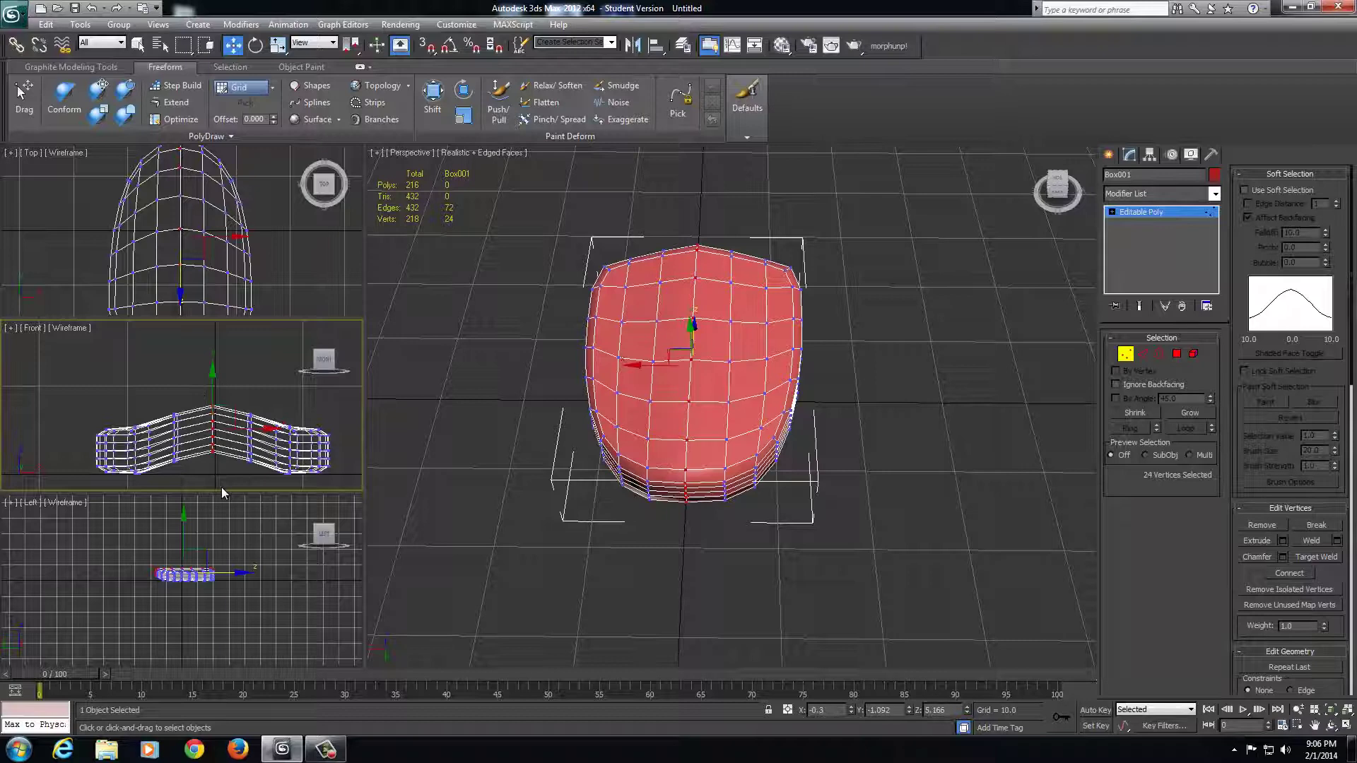
left_click(1203, 412)
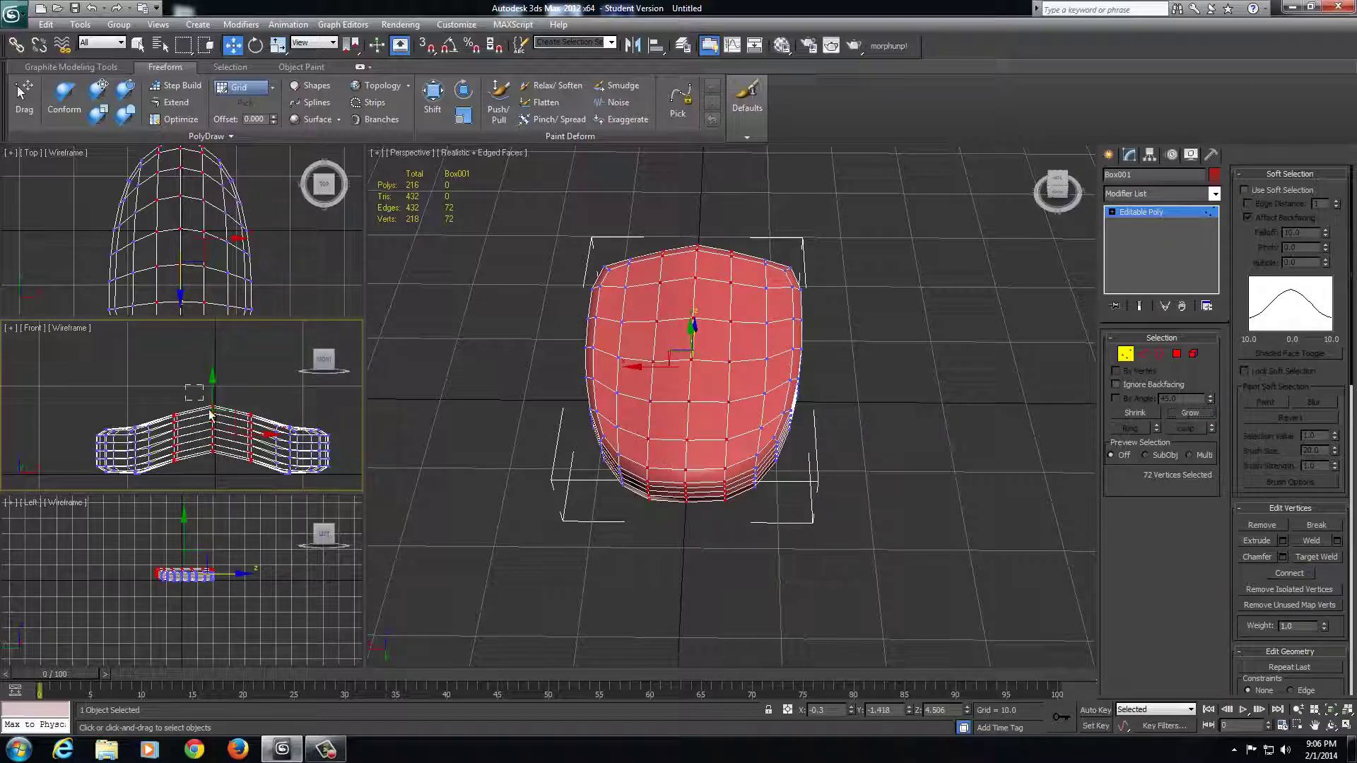
left_click_drag(210, 413, 235, 473)
right_click(185, 404)
middle_click_drag(587, 373, 711, 334, "alt")
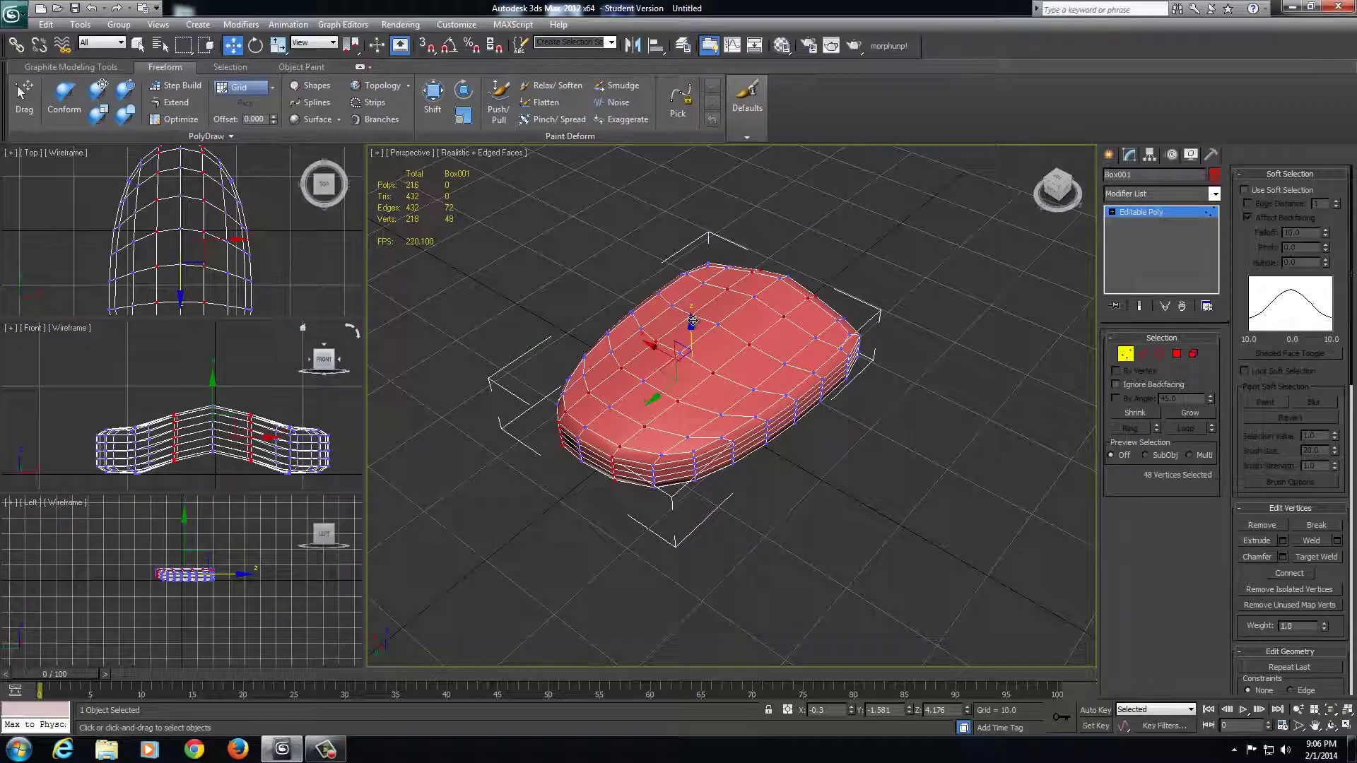
left_click_drag(691, 320, 742, 378)
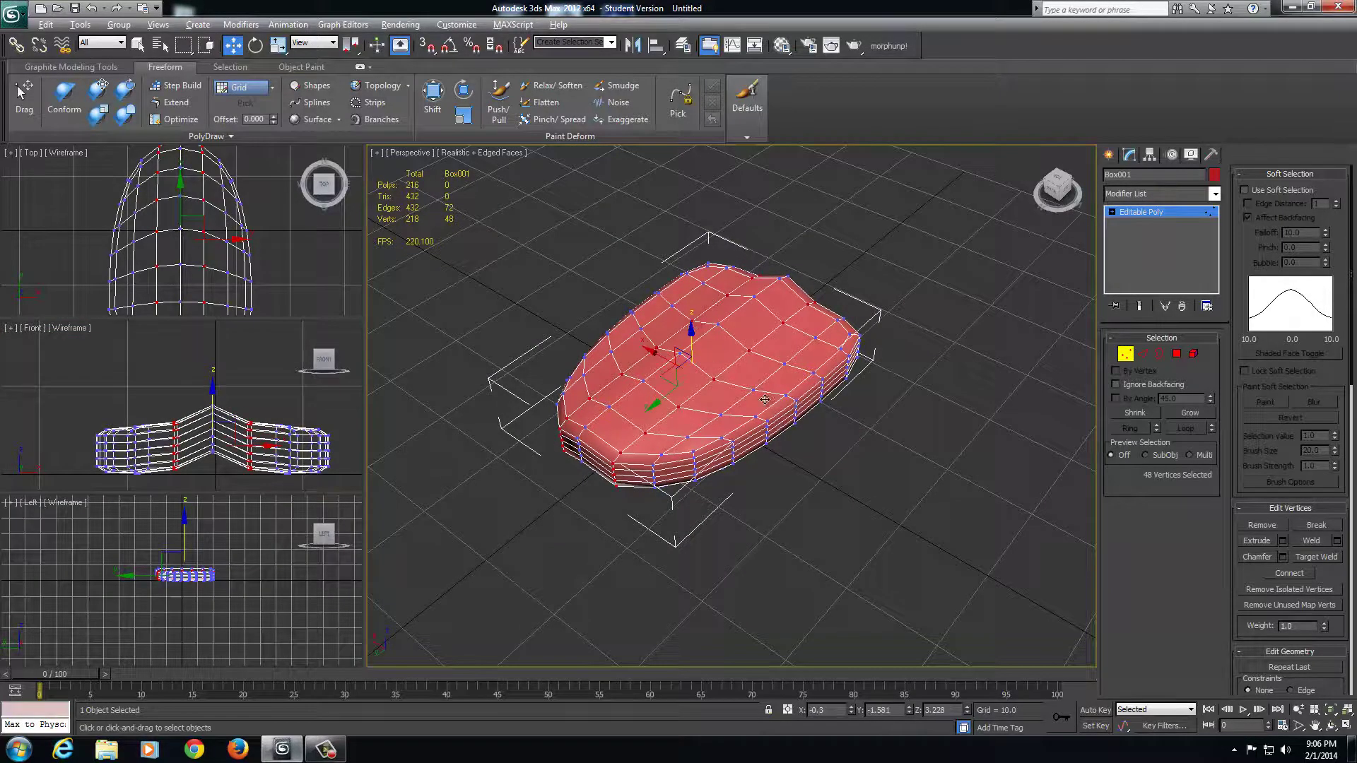
middle_click_drag(764, 400, 821, 367, "alt")
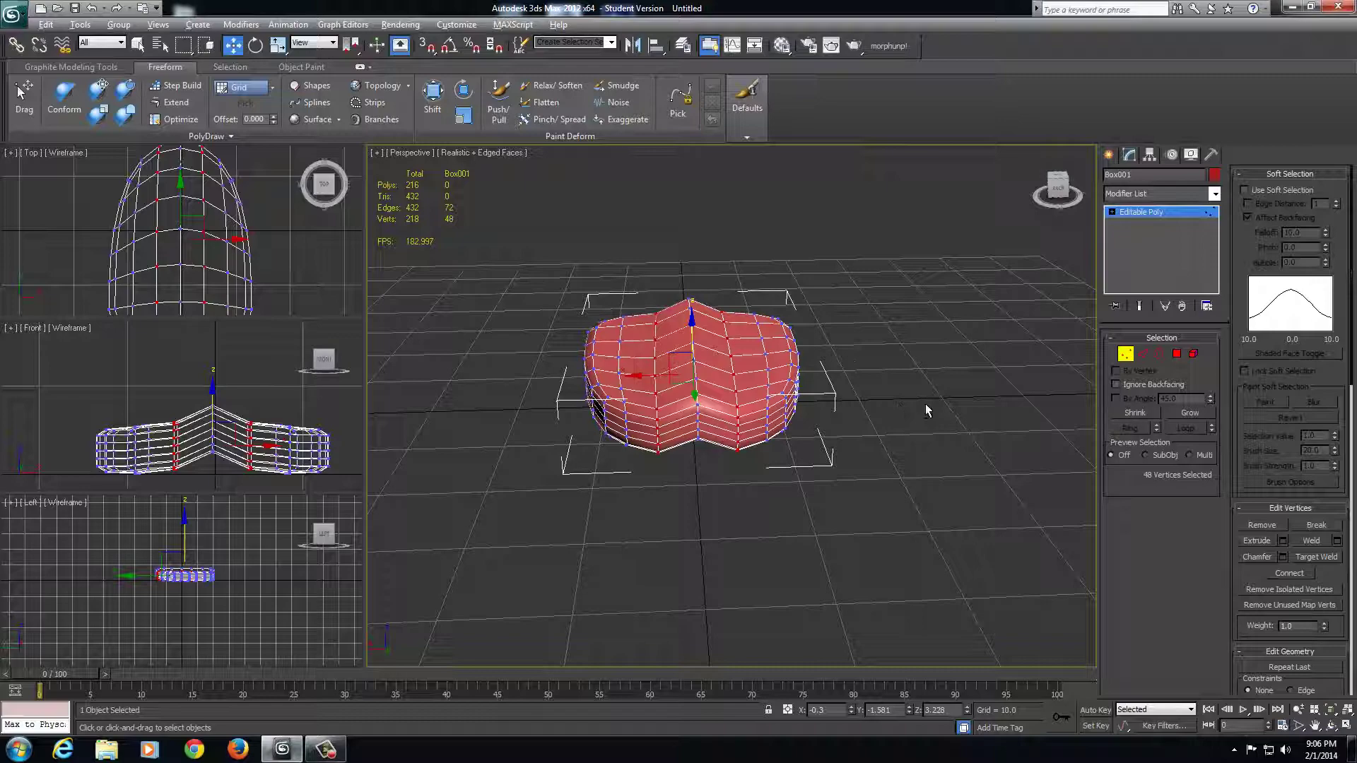
middle_click_drag(926, 410, 775, 431, "alt")
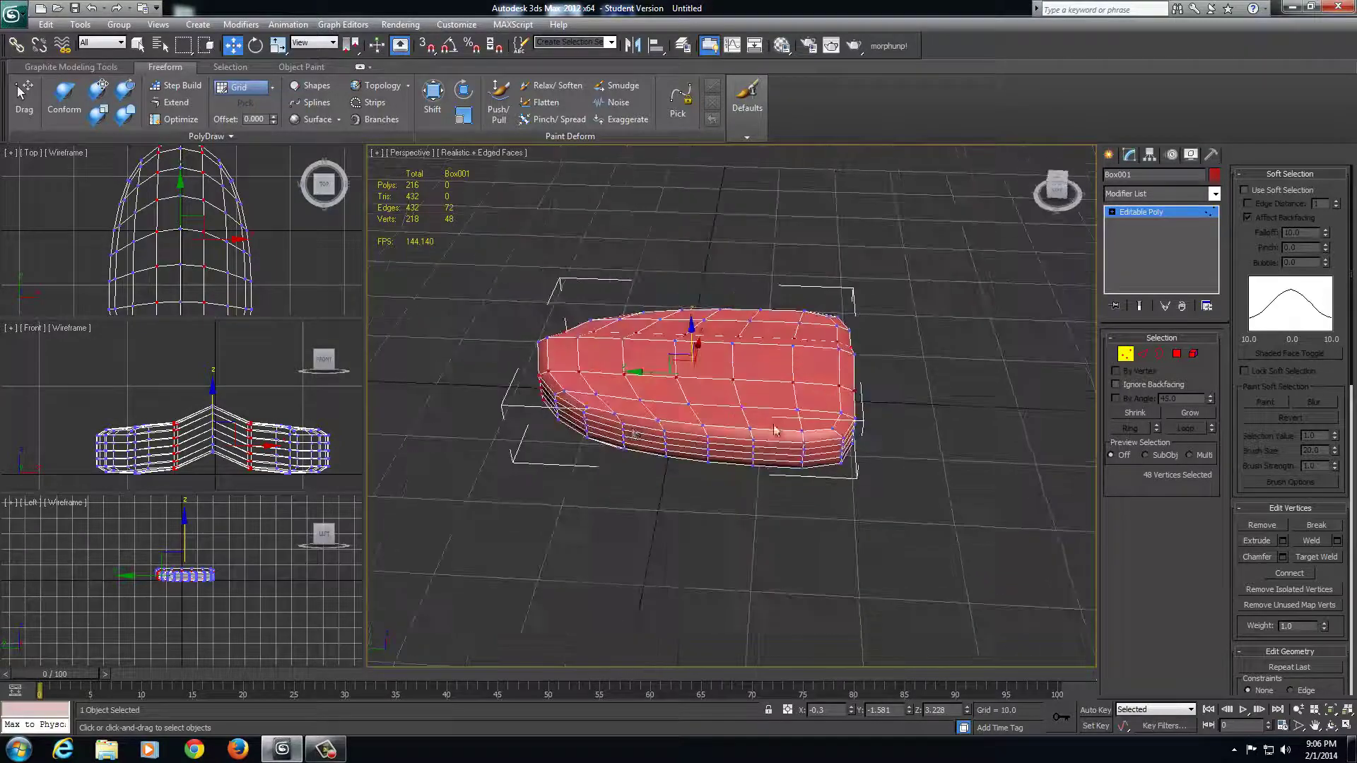
middle_click_drag(754, 484, 890, 417, "alt")
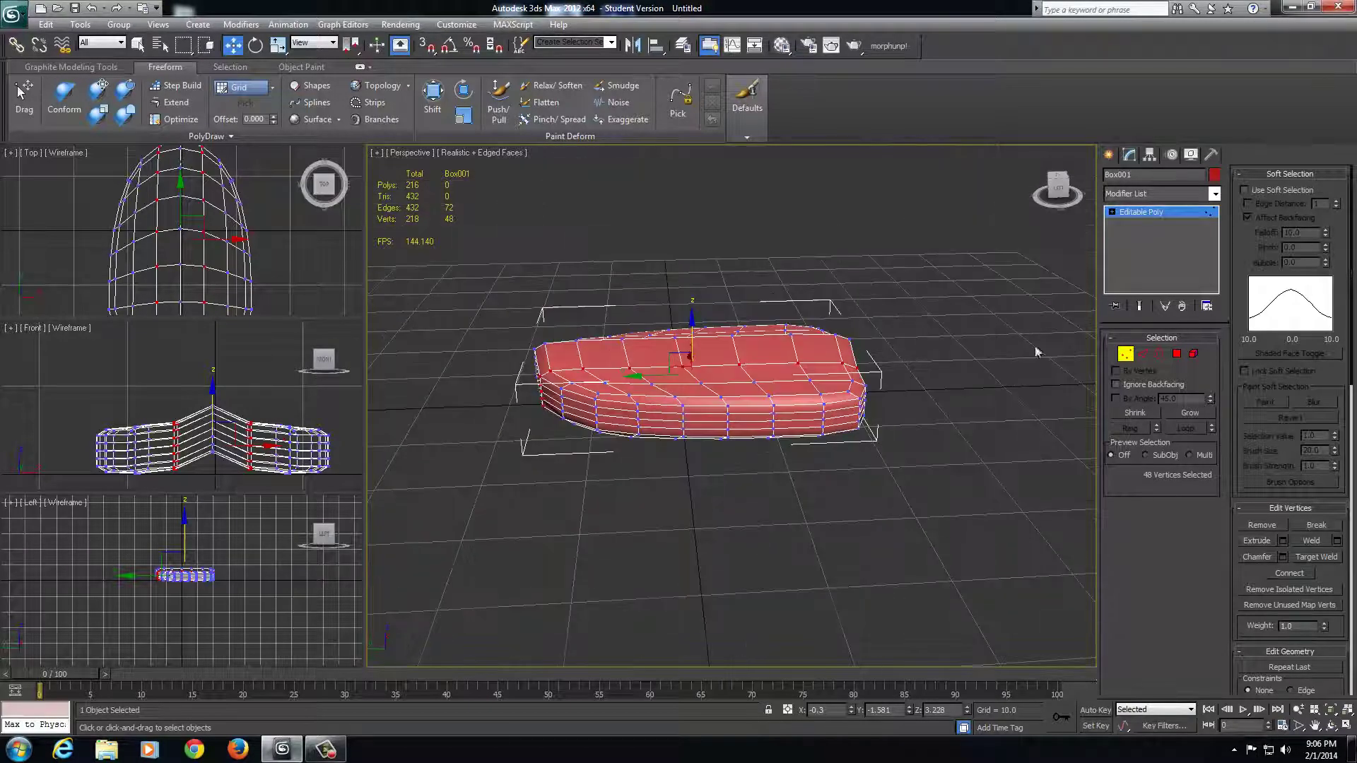
- Reselect the vertices at the mesh's end in the side view
left_click(1126, 354)
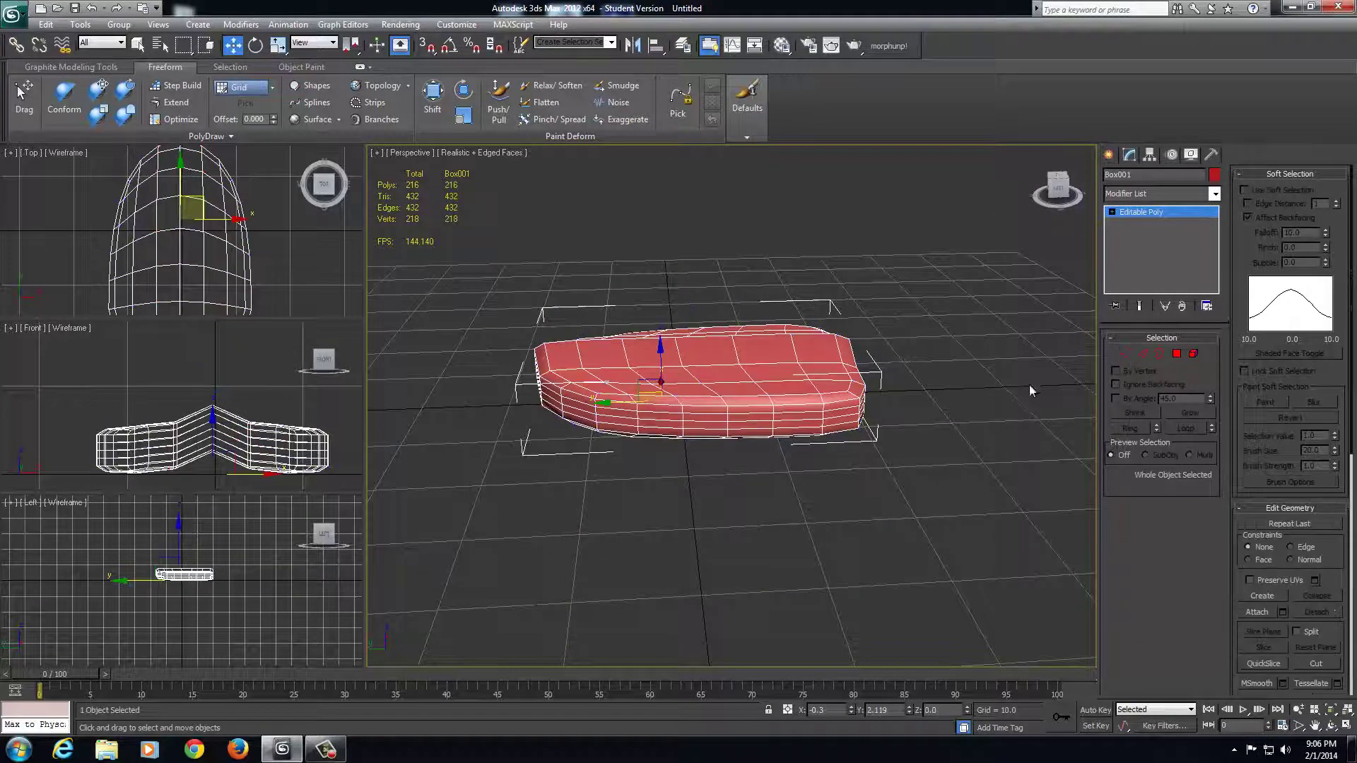
left_click(1123, 354)
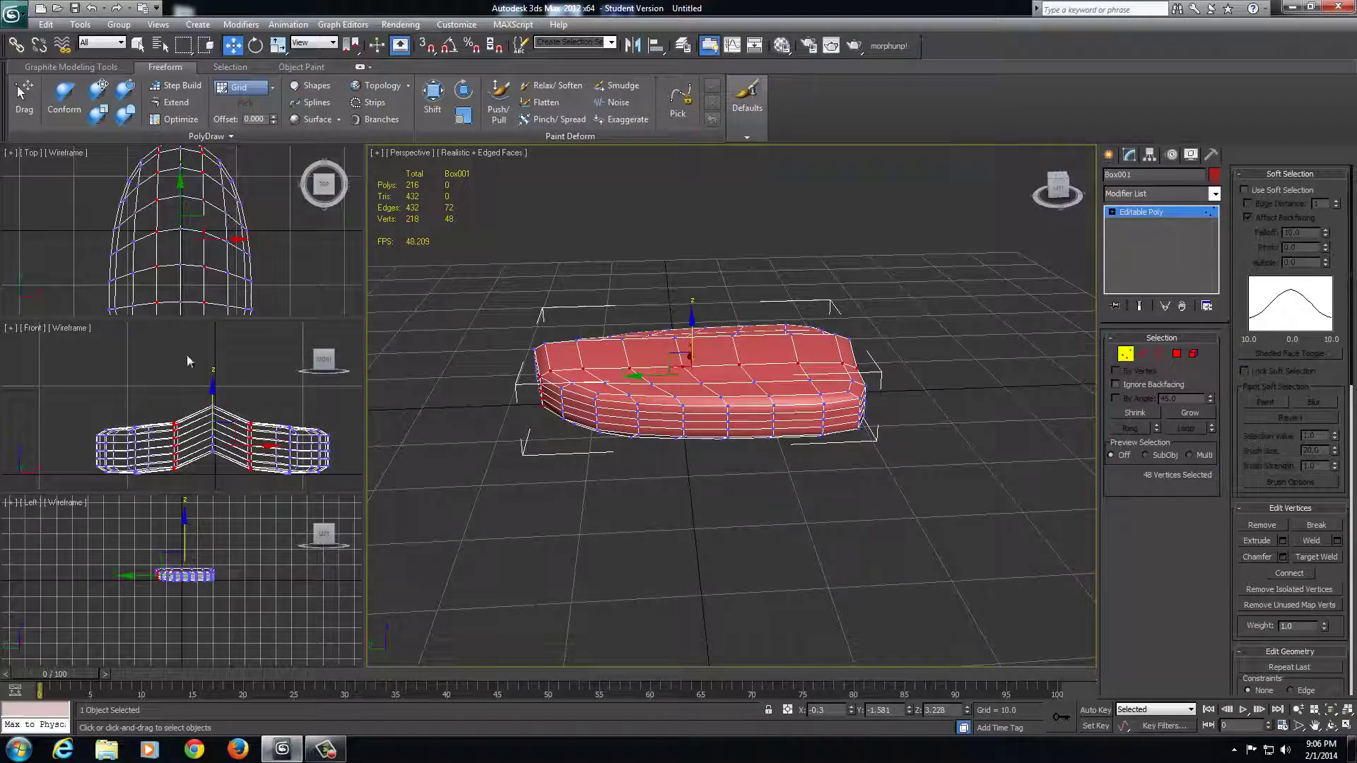
scroll(212, 566, "up", 5)
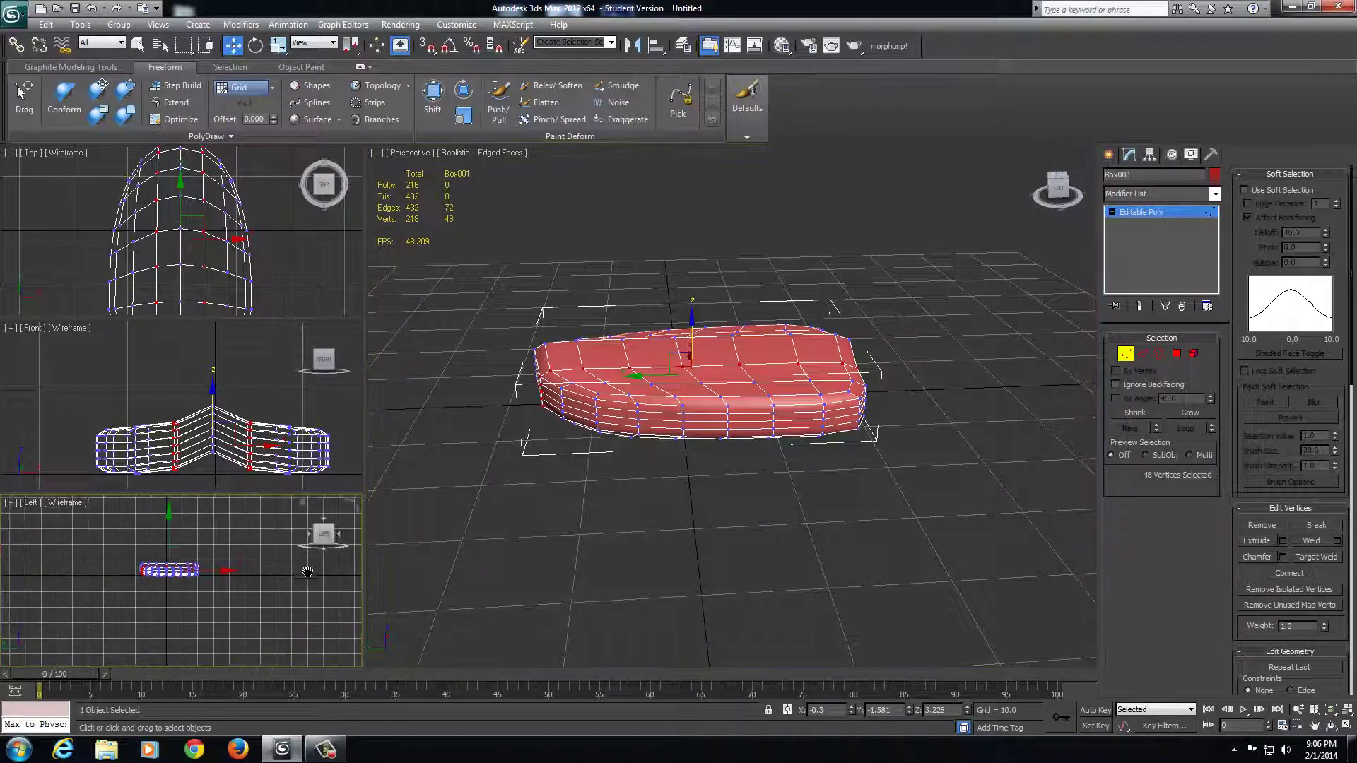
middle_click_drag(230, 561, 175, 596)
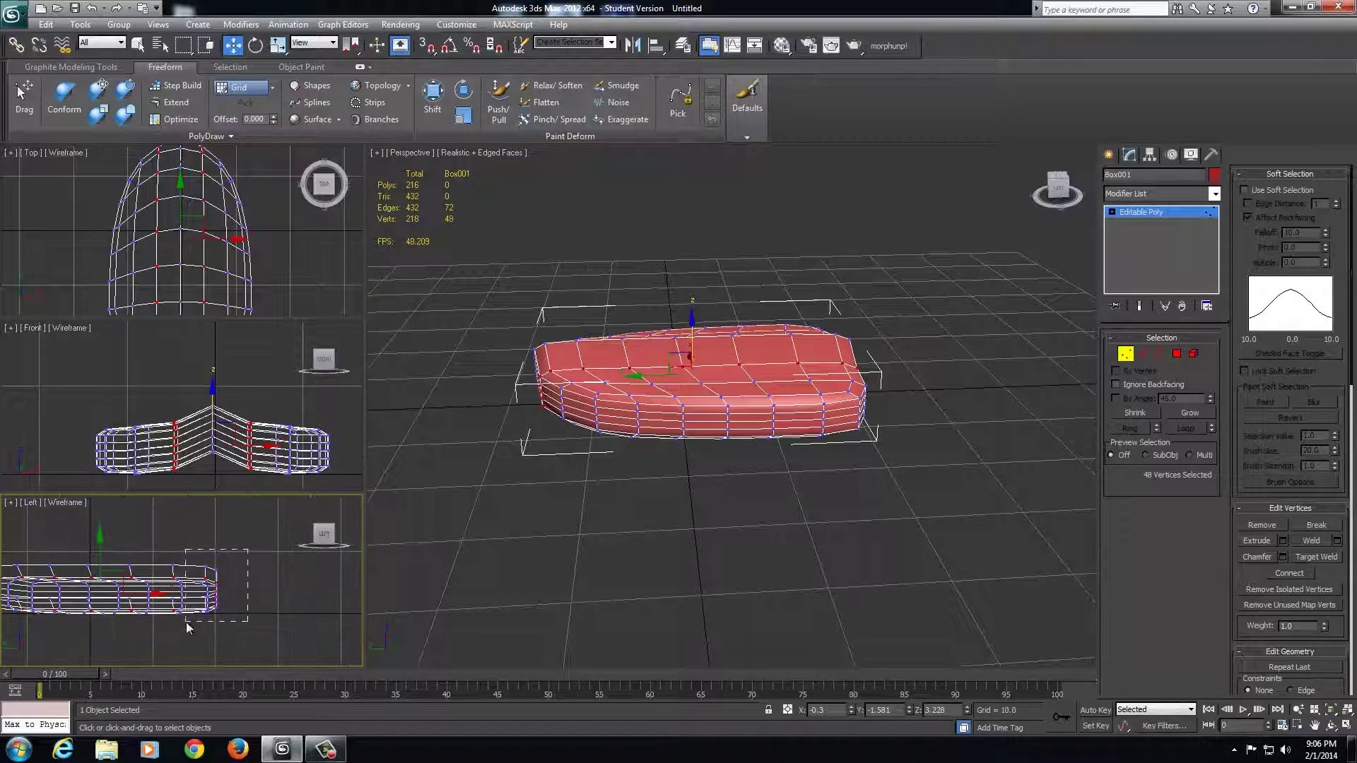
left_click_drag(187, 625, 185, 621)
middle_click_drag(817, 460, 866, 432, "alt")
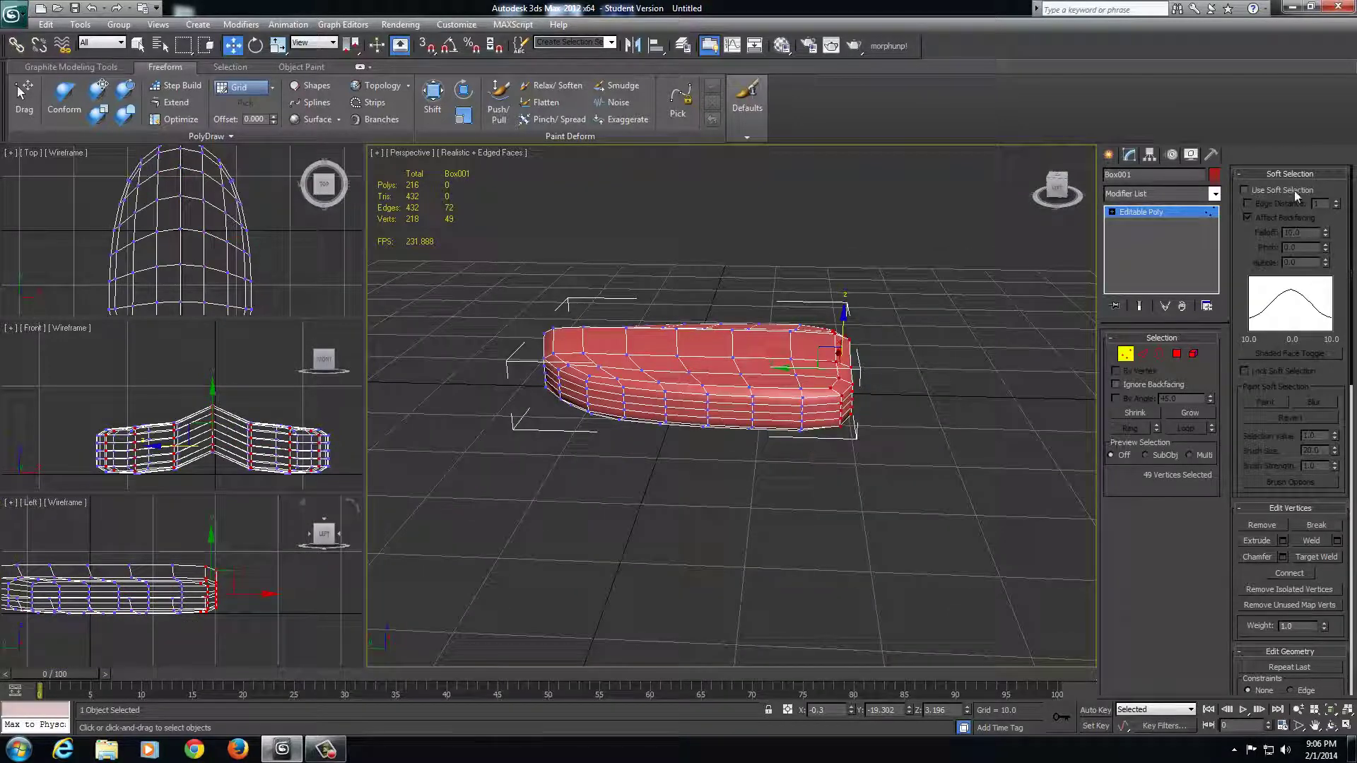
- Widen the soft selection falloff to 15.6 and lower the mesh's end
left_click(1273, 188)
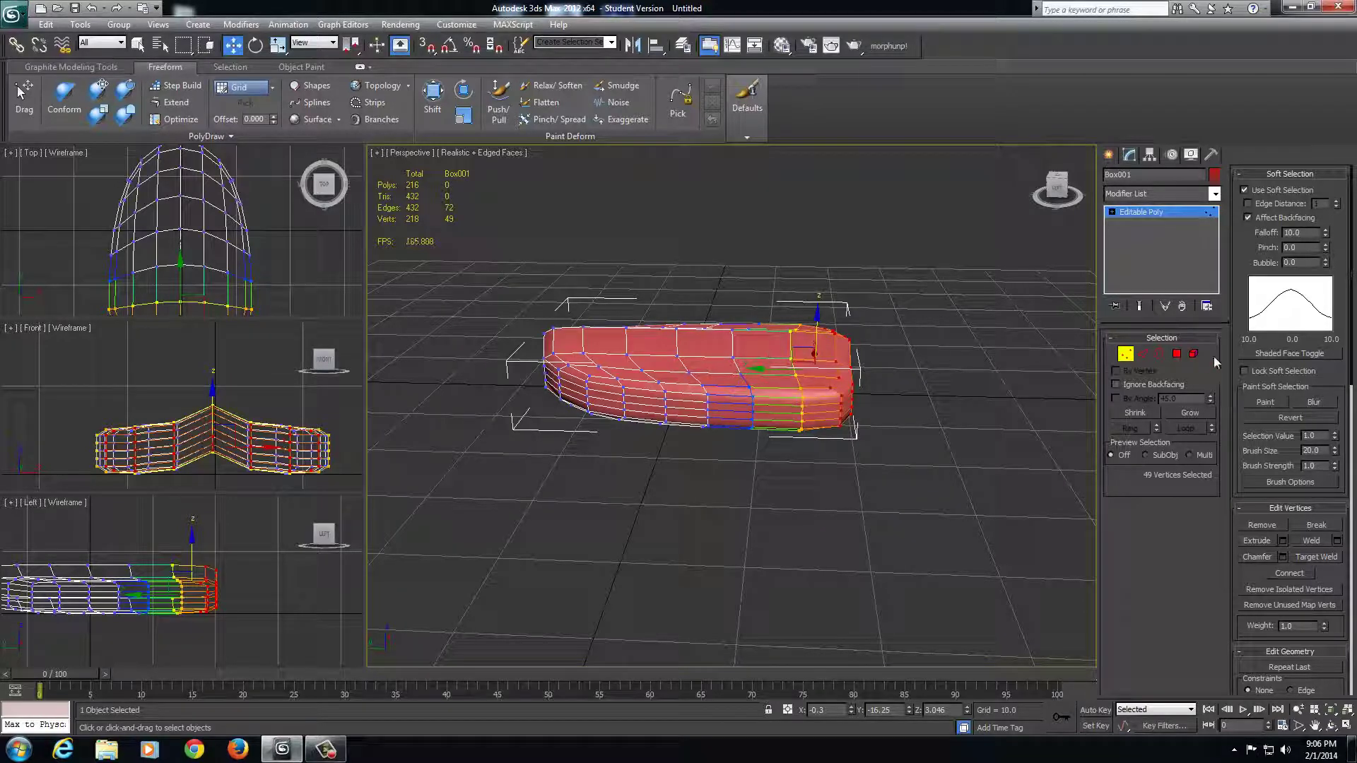
left_click(1326, 229)
left_click_drag(1326, 229, 1320, 191)
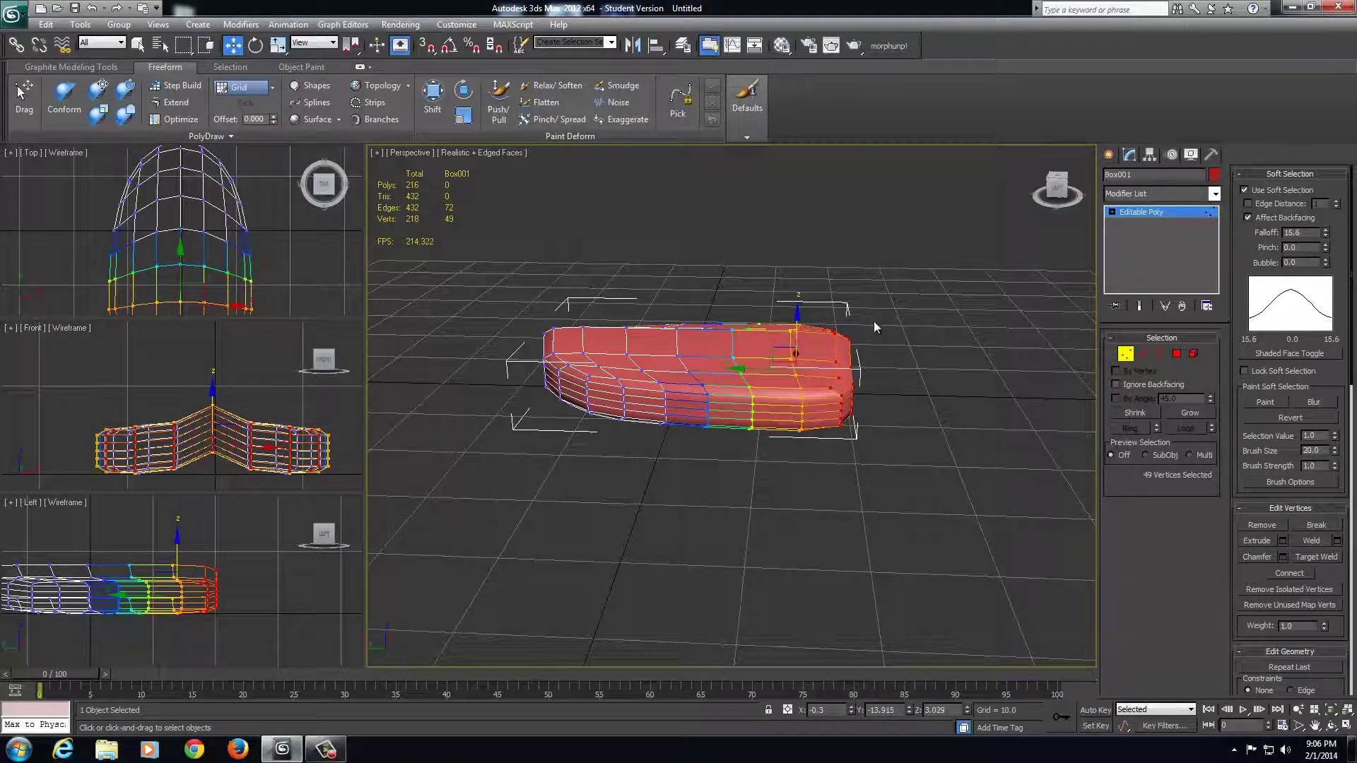
left_click_drag(796, 316, 797, 323)
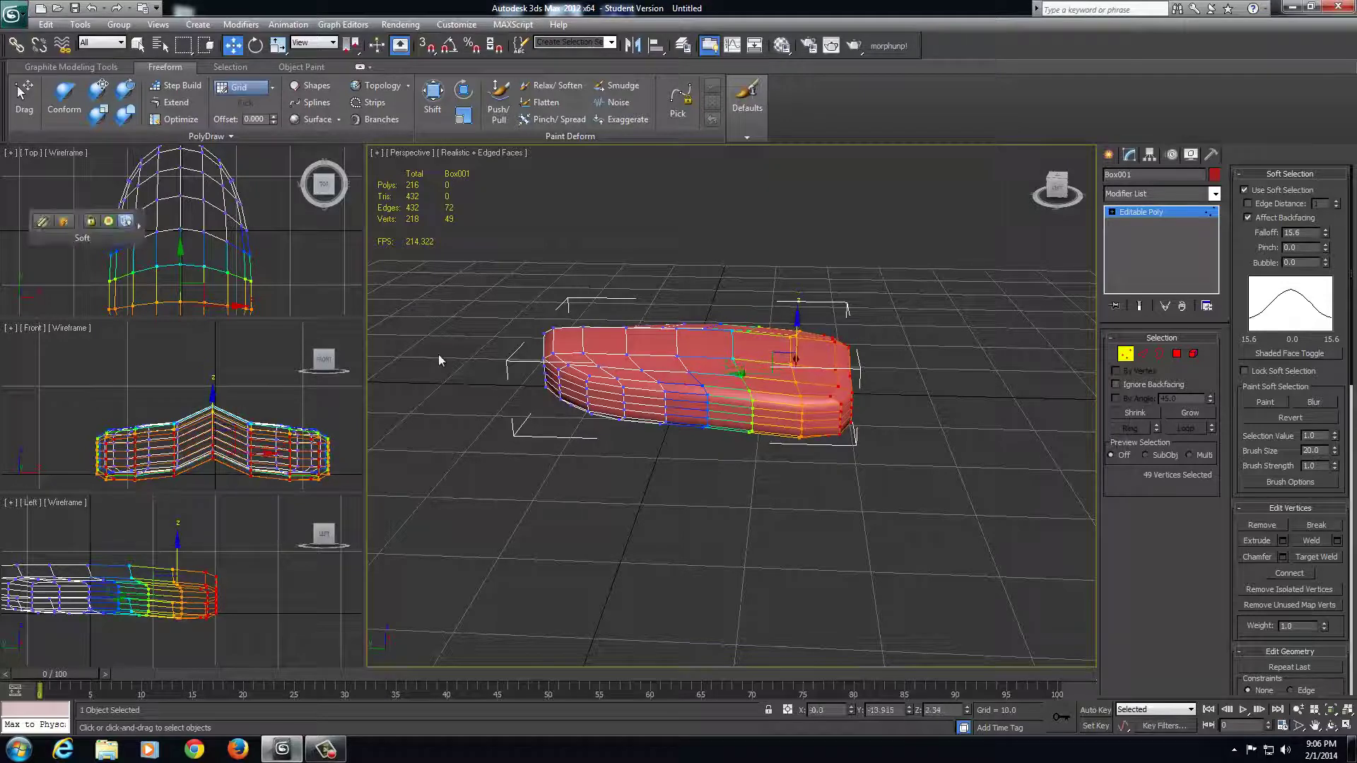
- Tilt all vertices about X and scale the tongue flatter vertically
key("ctrl+a")
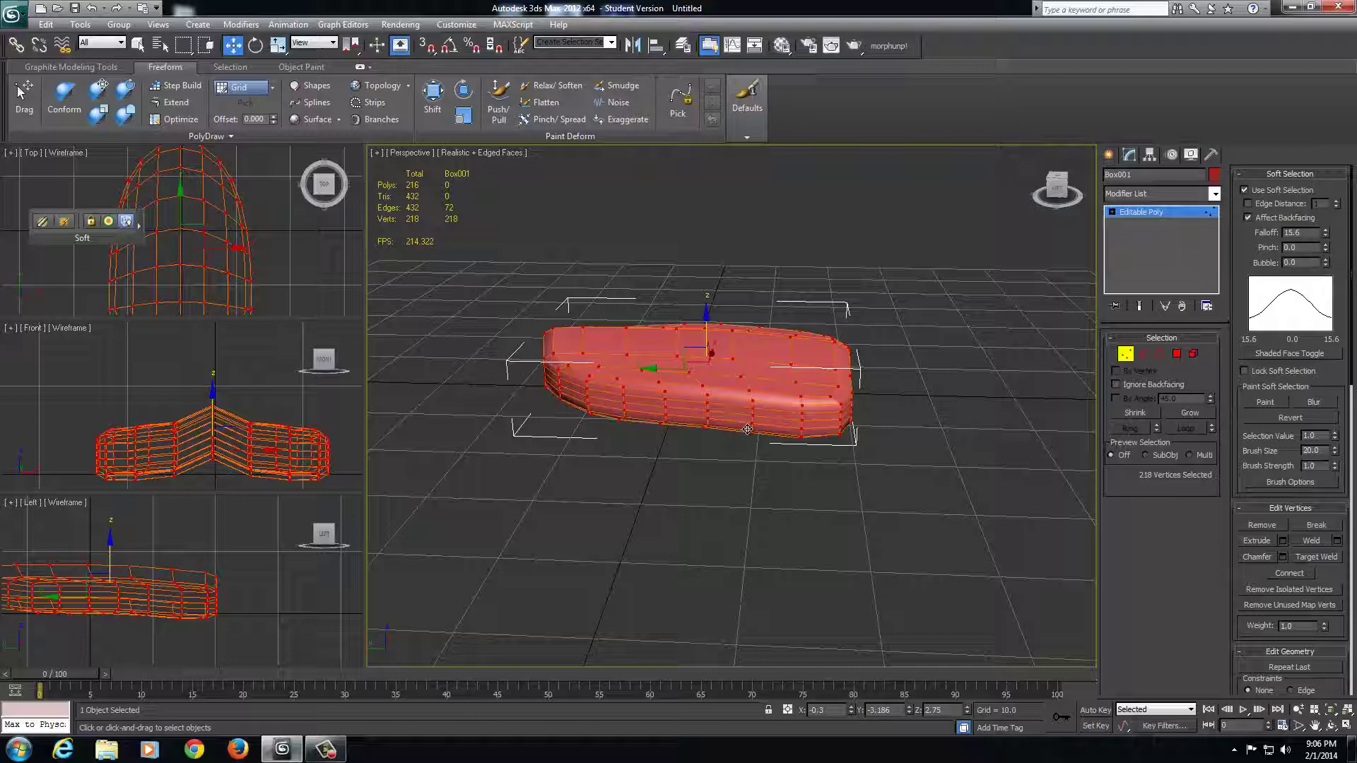
key("e")
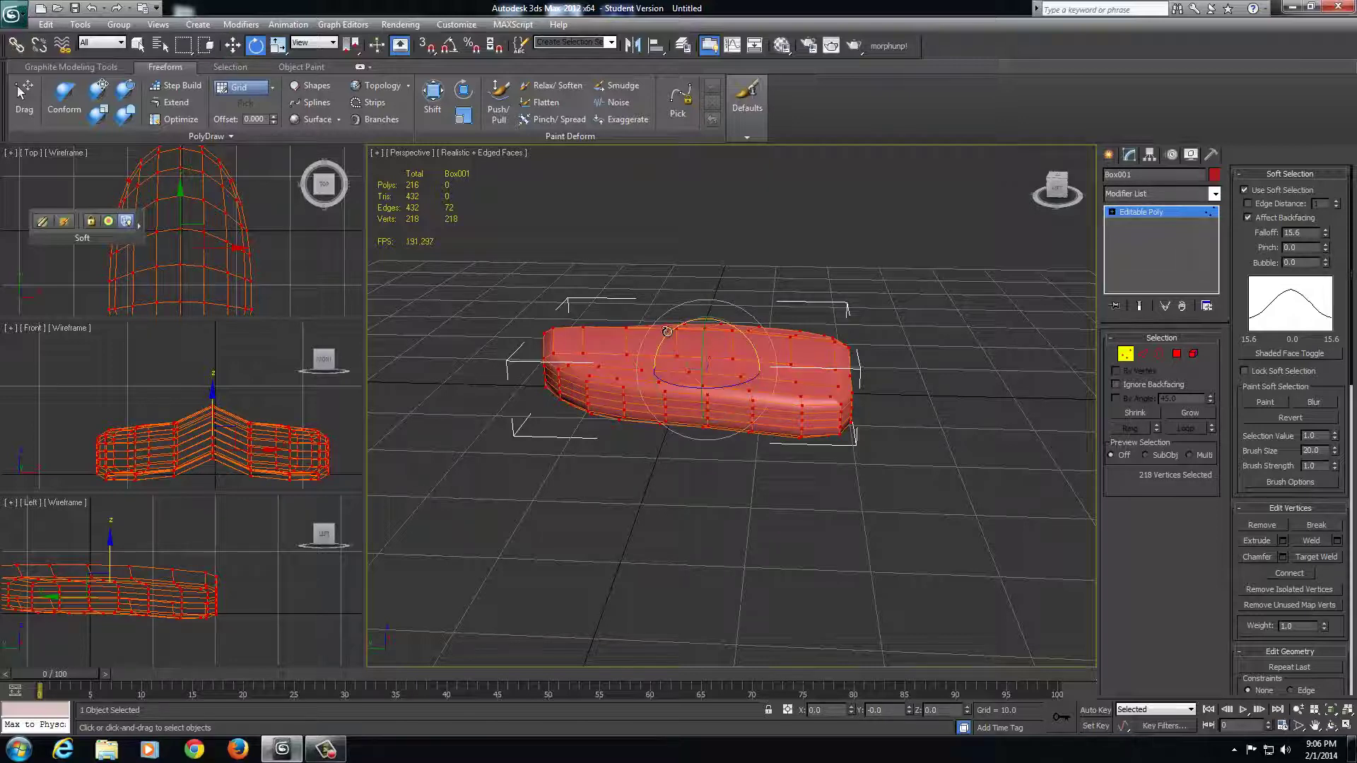
left_click_drag(667, 331, 675, 330)
middle_click_drag(706, 520, 868, 520, "alt")
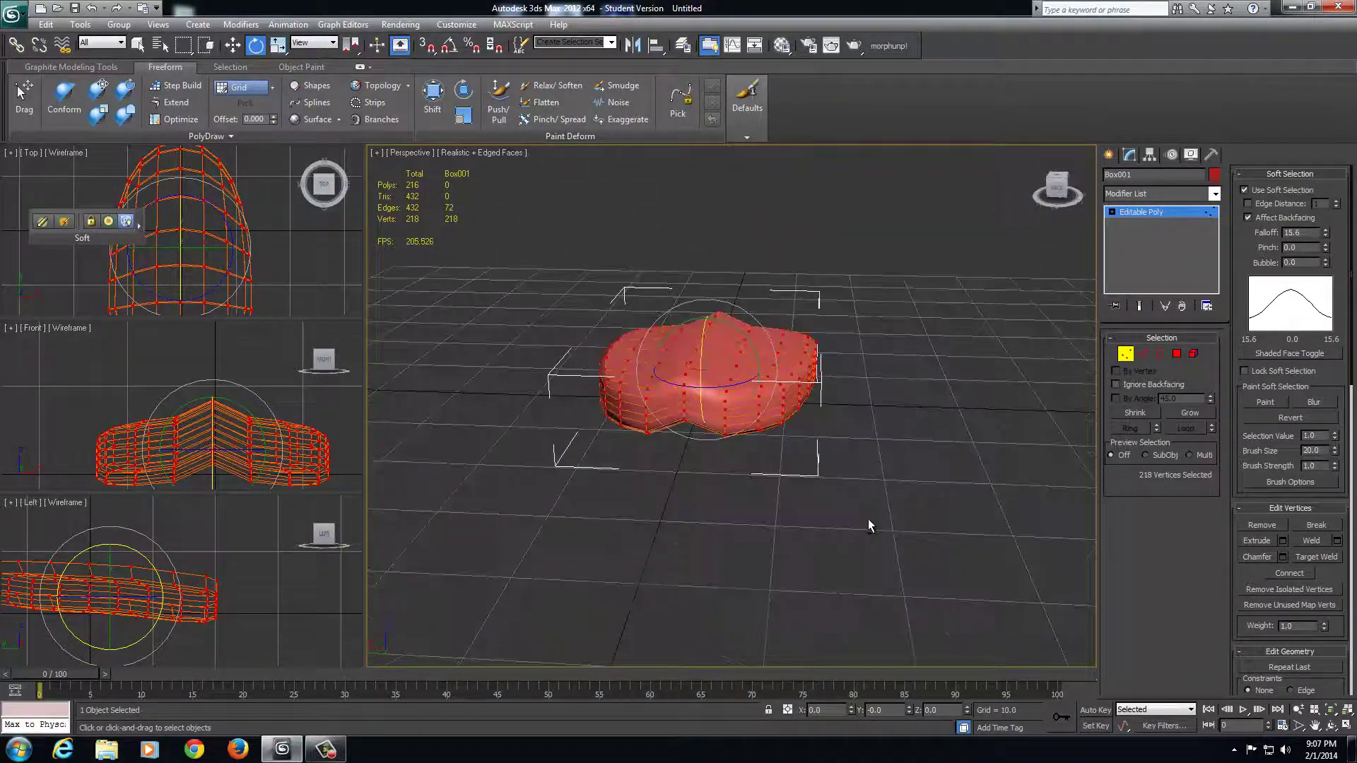
key("r")
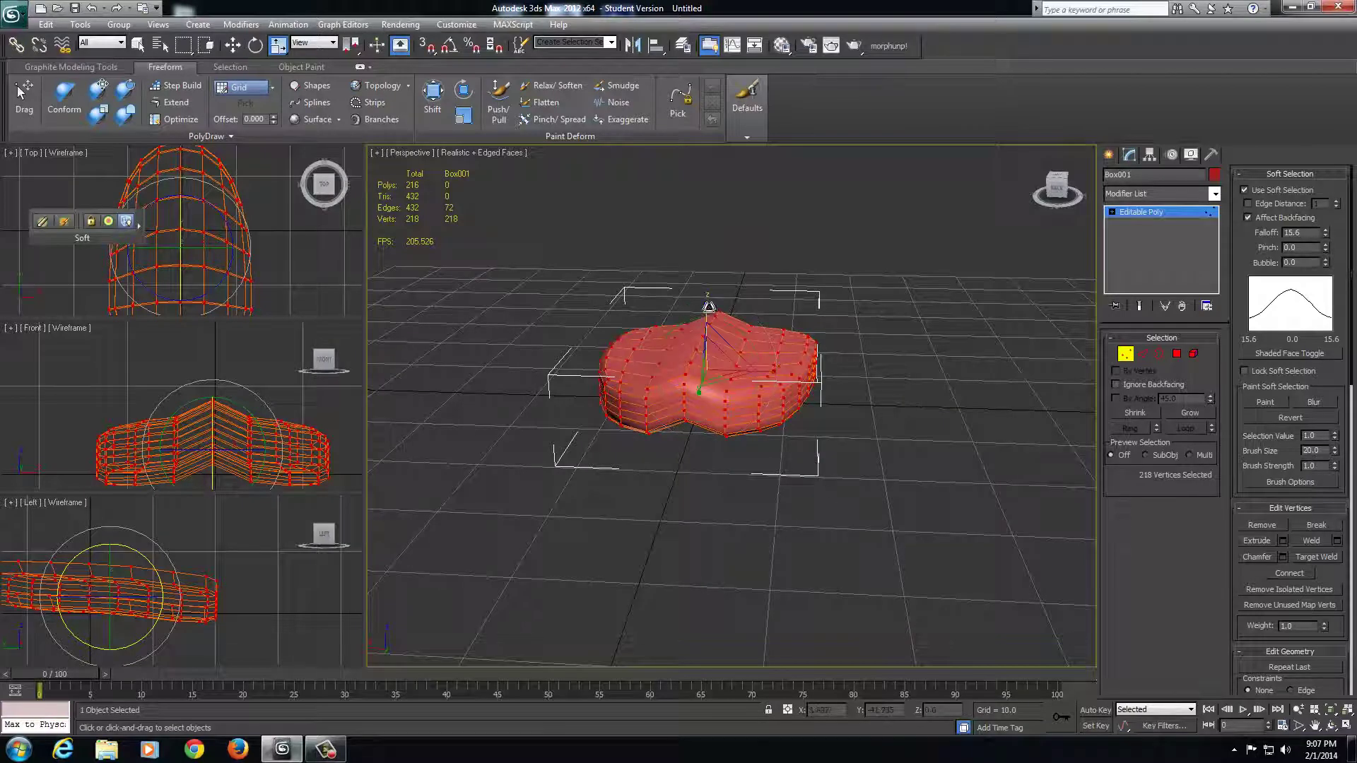
left_click_drag(705, 306, 711, 322)
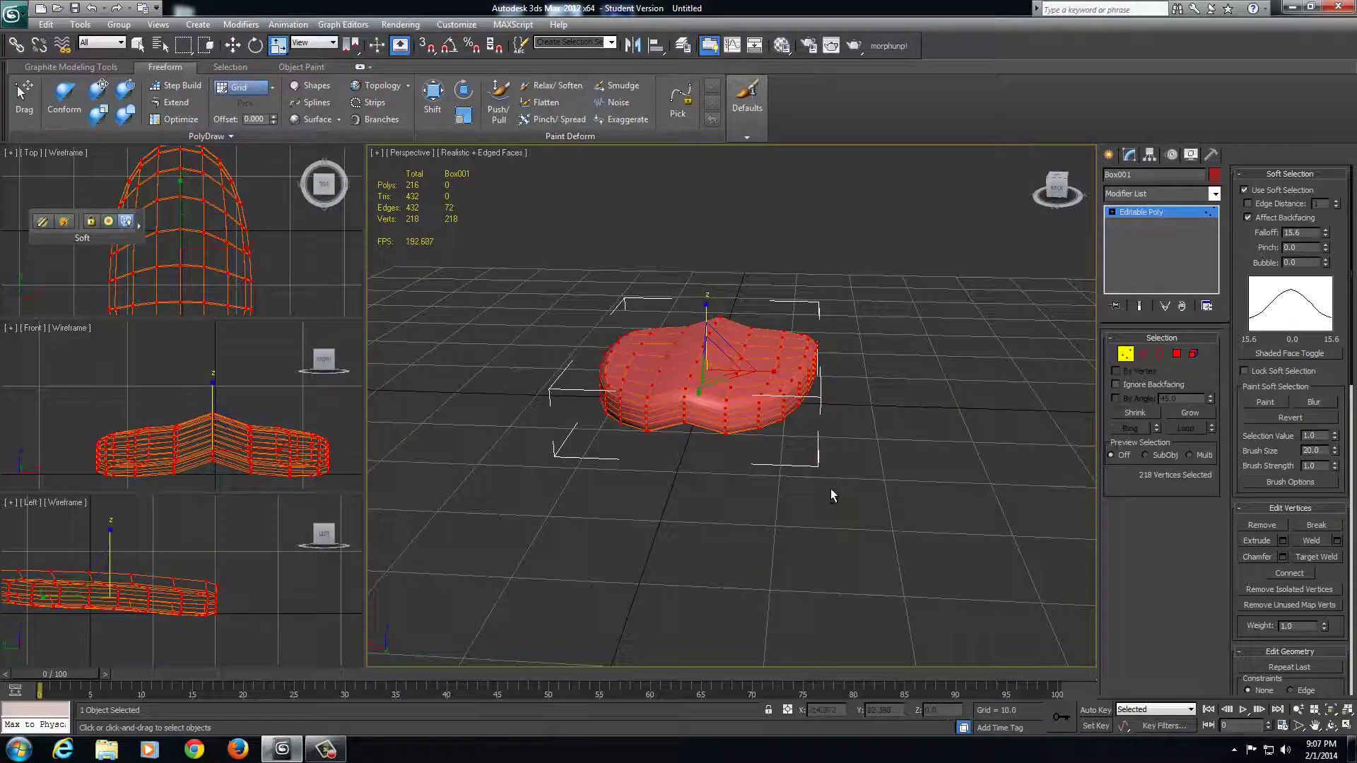
- Move the bottom tip vertex to reshape the tongue's end
middle_click_drag(830, 489, 693, 548, "alt")
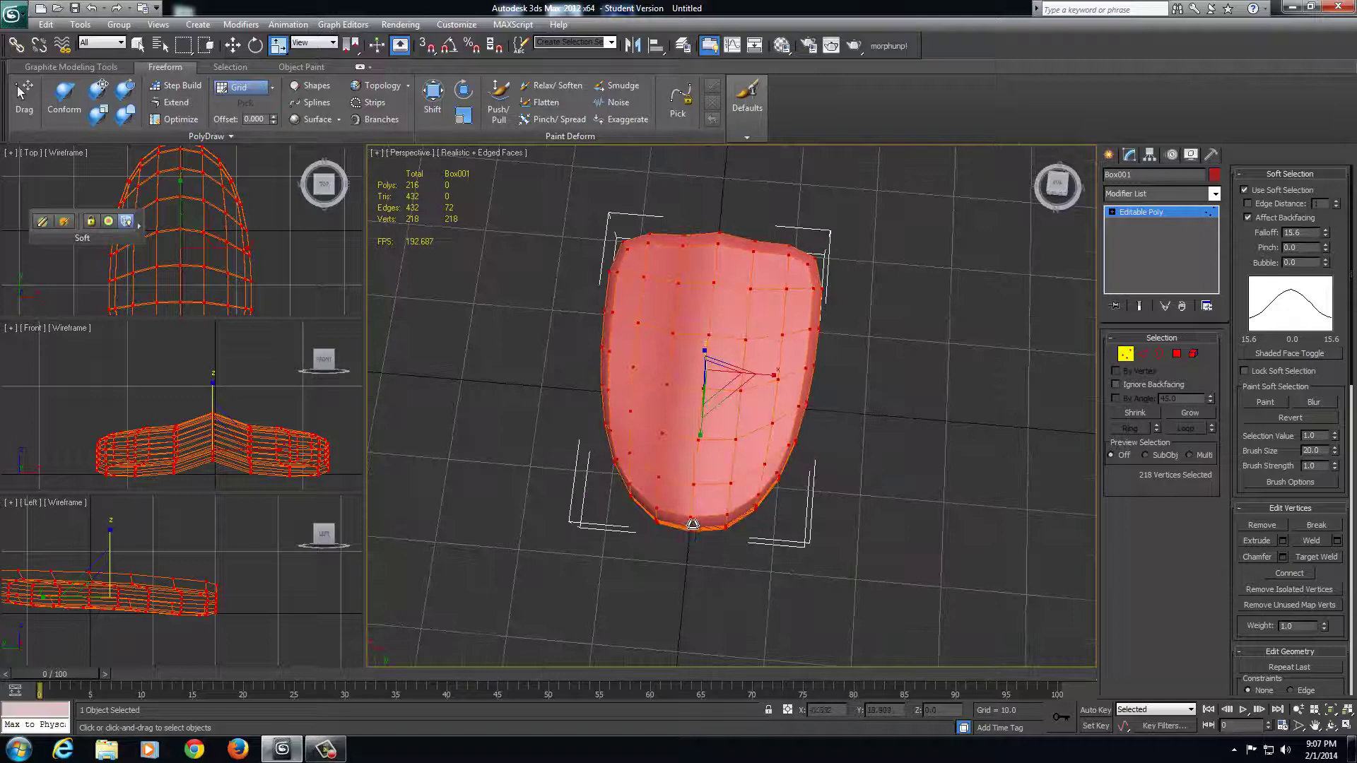
left_click(691, 526)
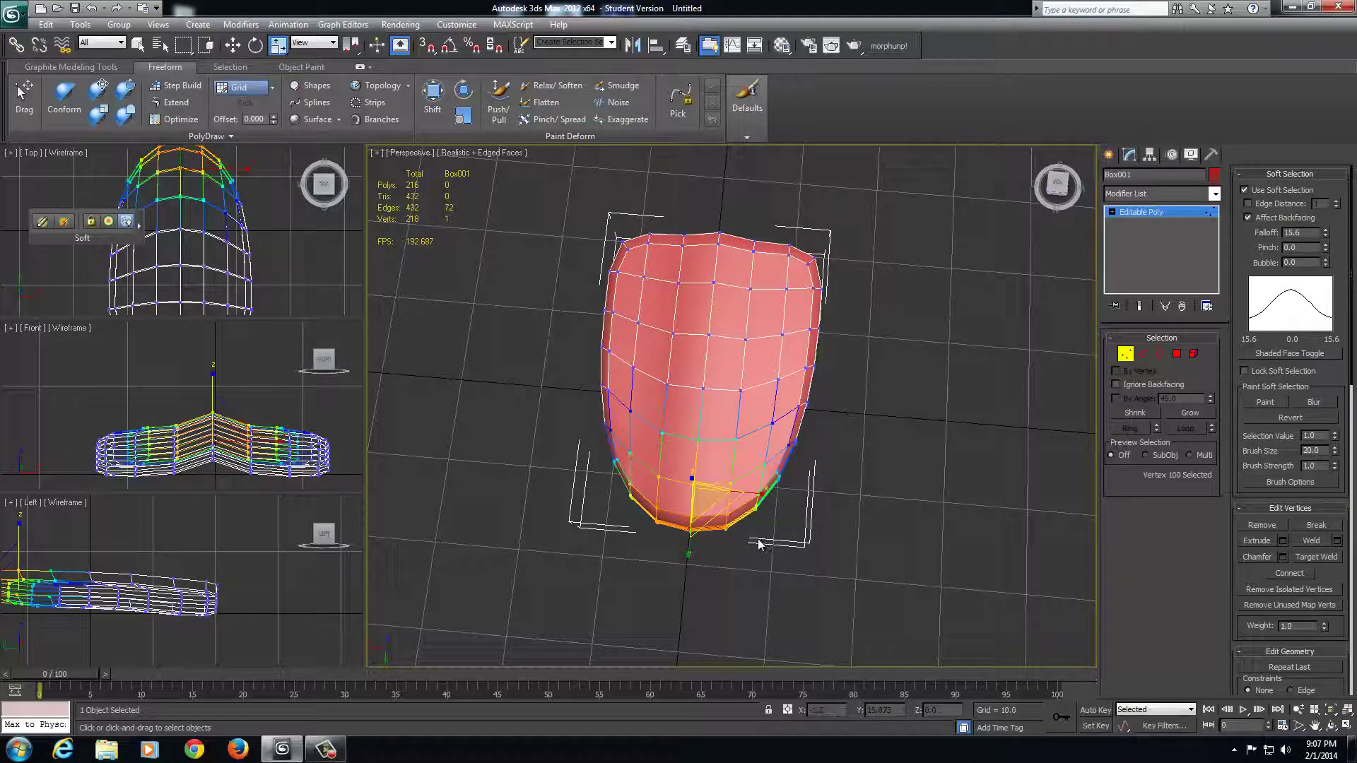
key("w")
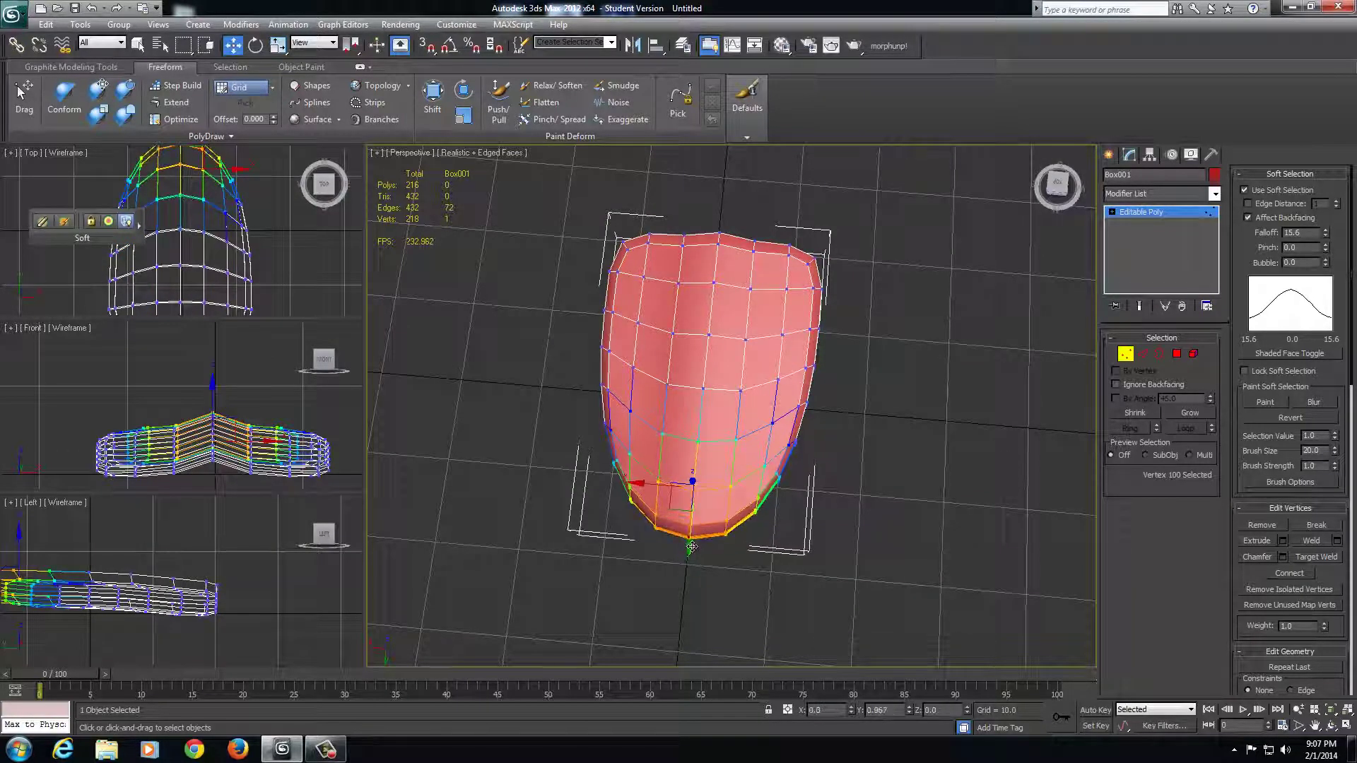
left_click_drag(691, 547, 703, 558)
middle_click_drag(702, 557, 1086, 274, "alt")
- Exit Vertex mode and turn off Edged Faces shading
left_click(1131, 354)
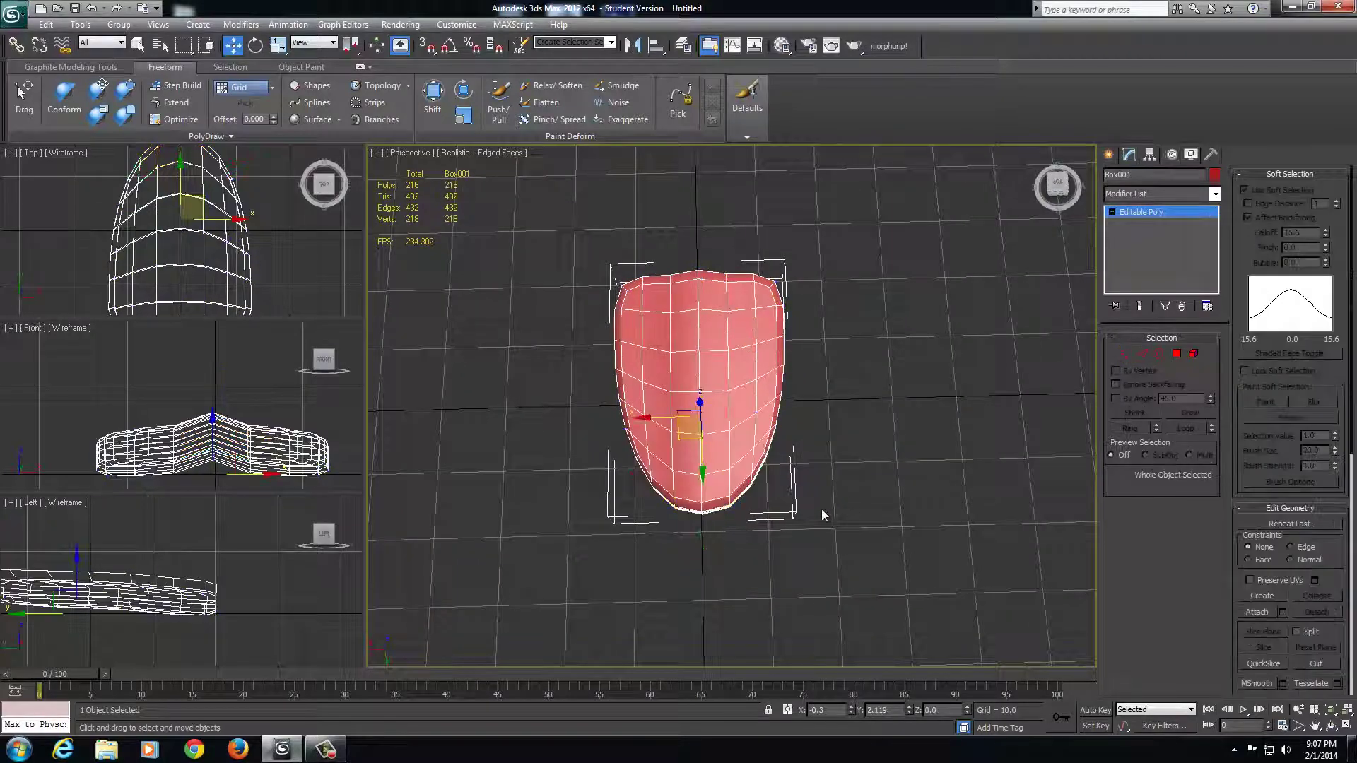
left_click(480, 154)
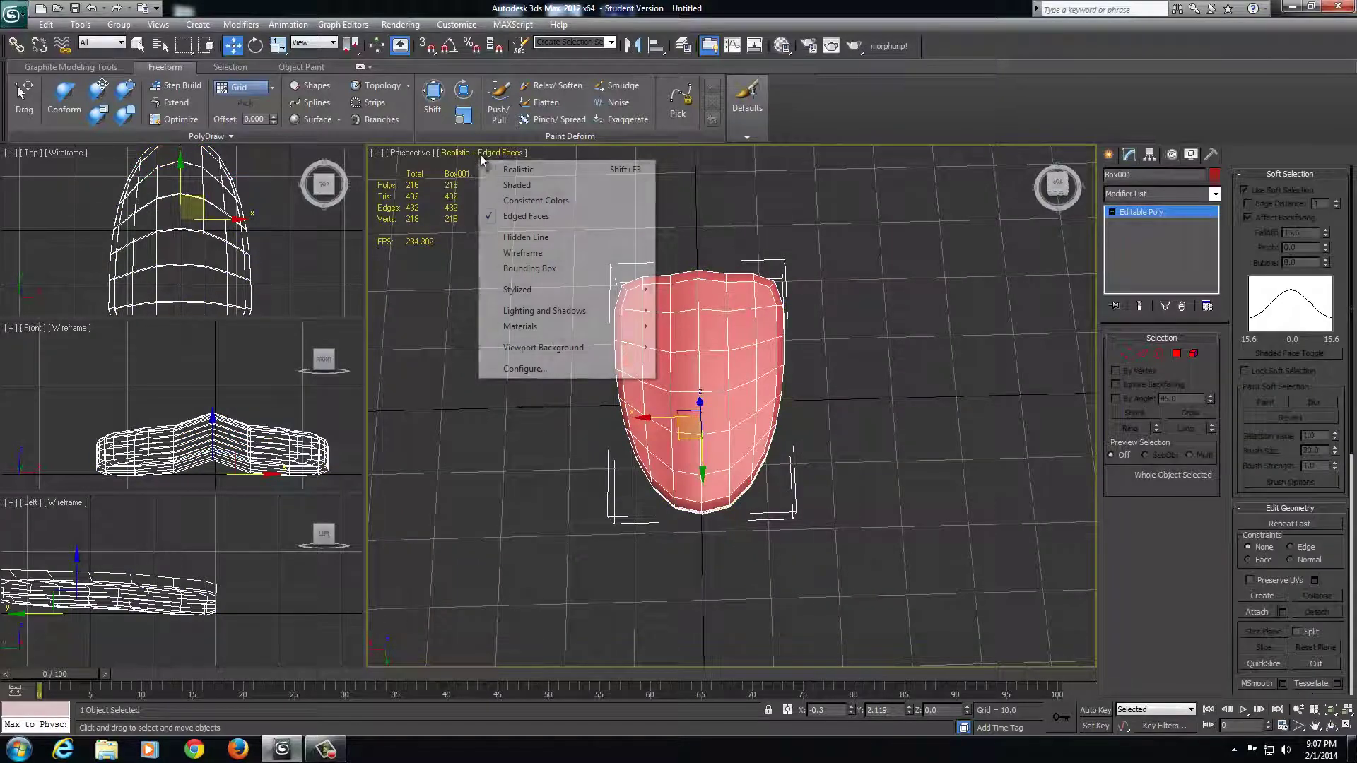
left_click(523, 216)
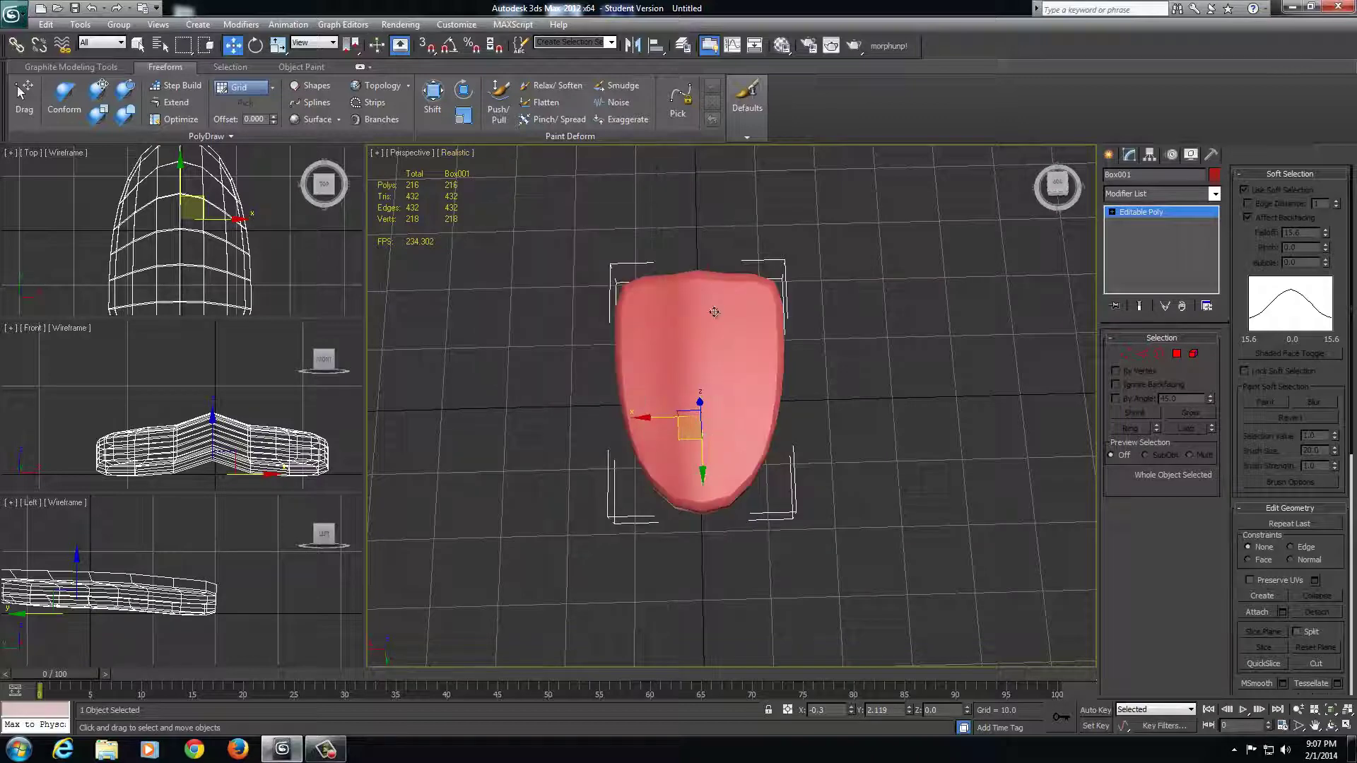
- Apply MSmooth so the tongue becomes 864 polygons and 866 vertices
left_click(1255, 683)
middle_click_drag(922, 539, 847, 492, "alt")
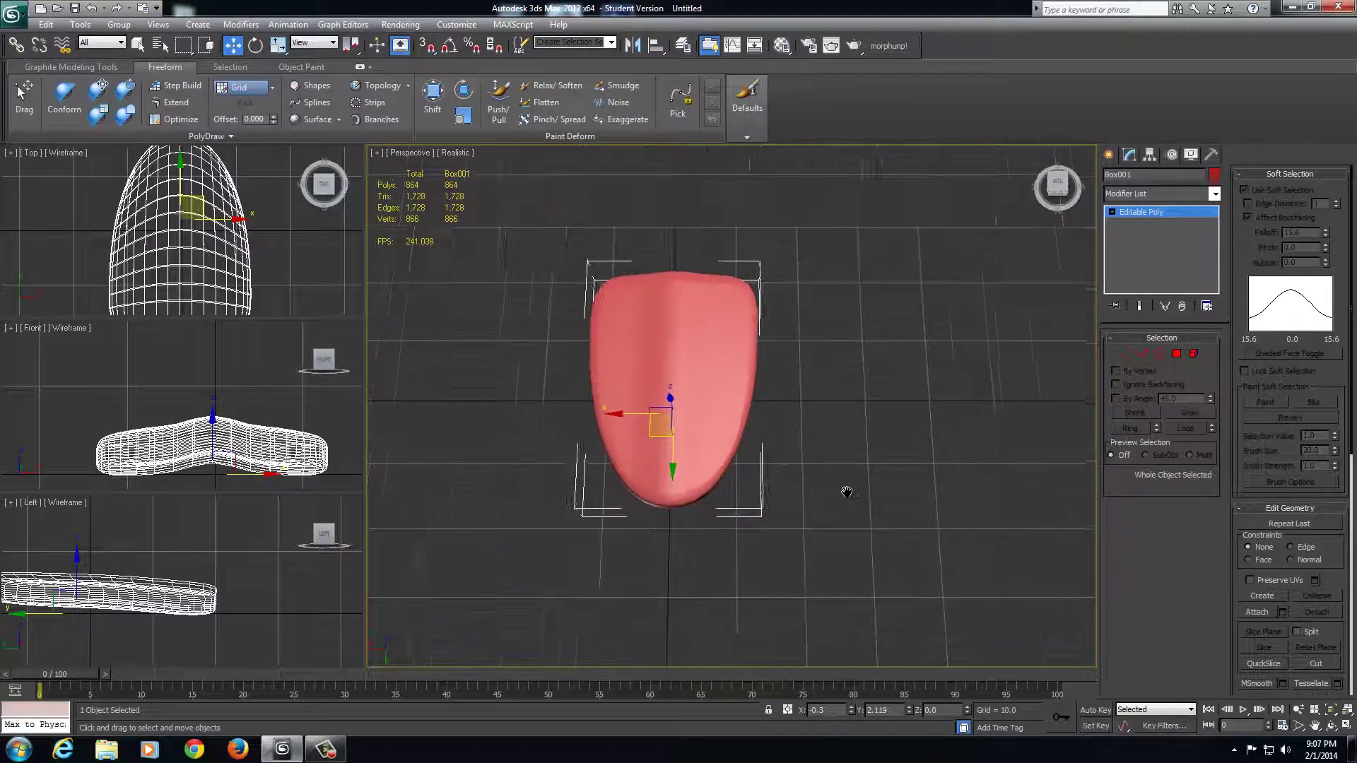
scroll(820, 489, "down", 6)
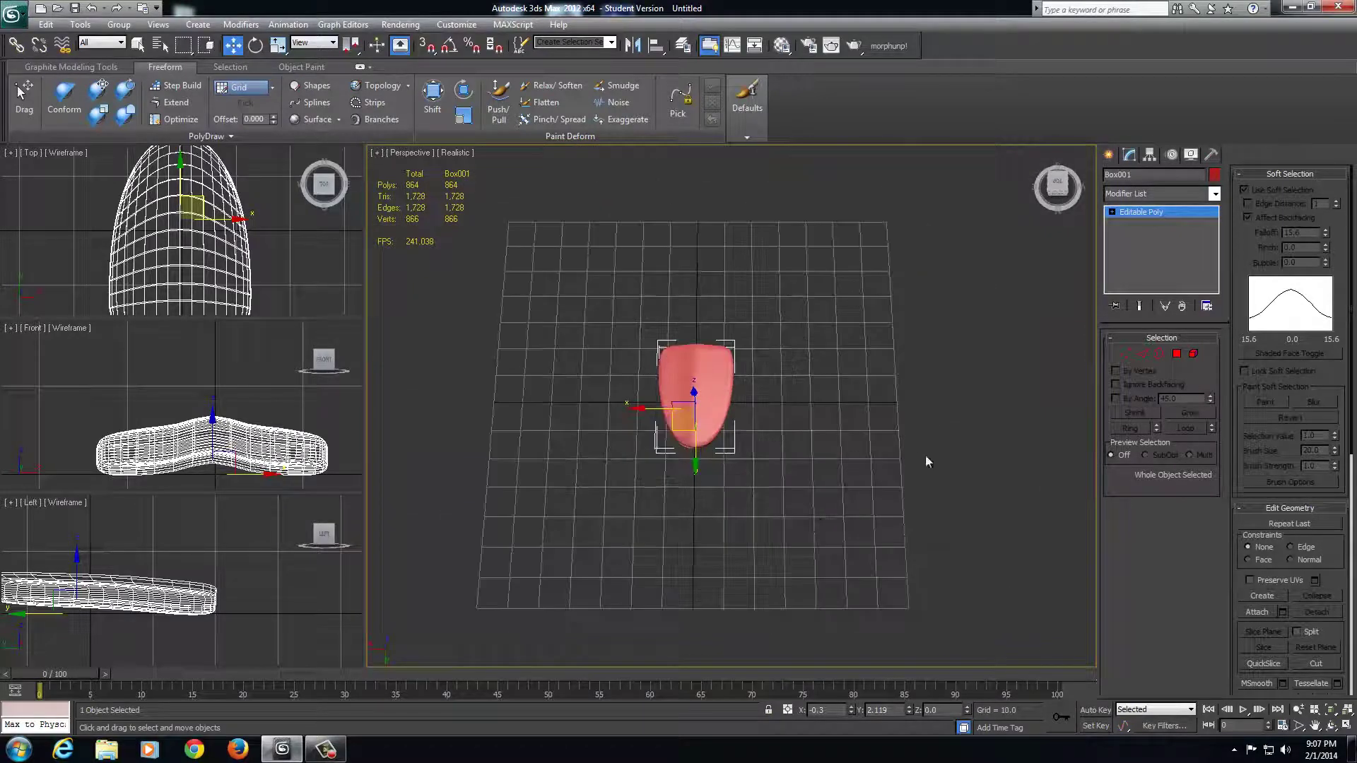
scroll(927, 461, "up", 2)
scroll(790, 475, "up", 3)
middle_click_drag(790, 476, 713, 460)
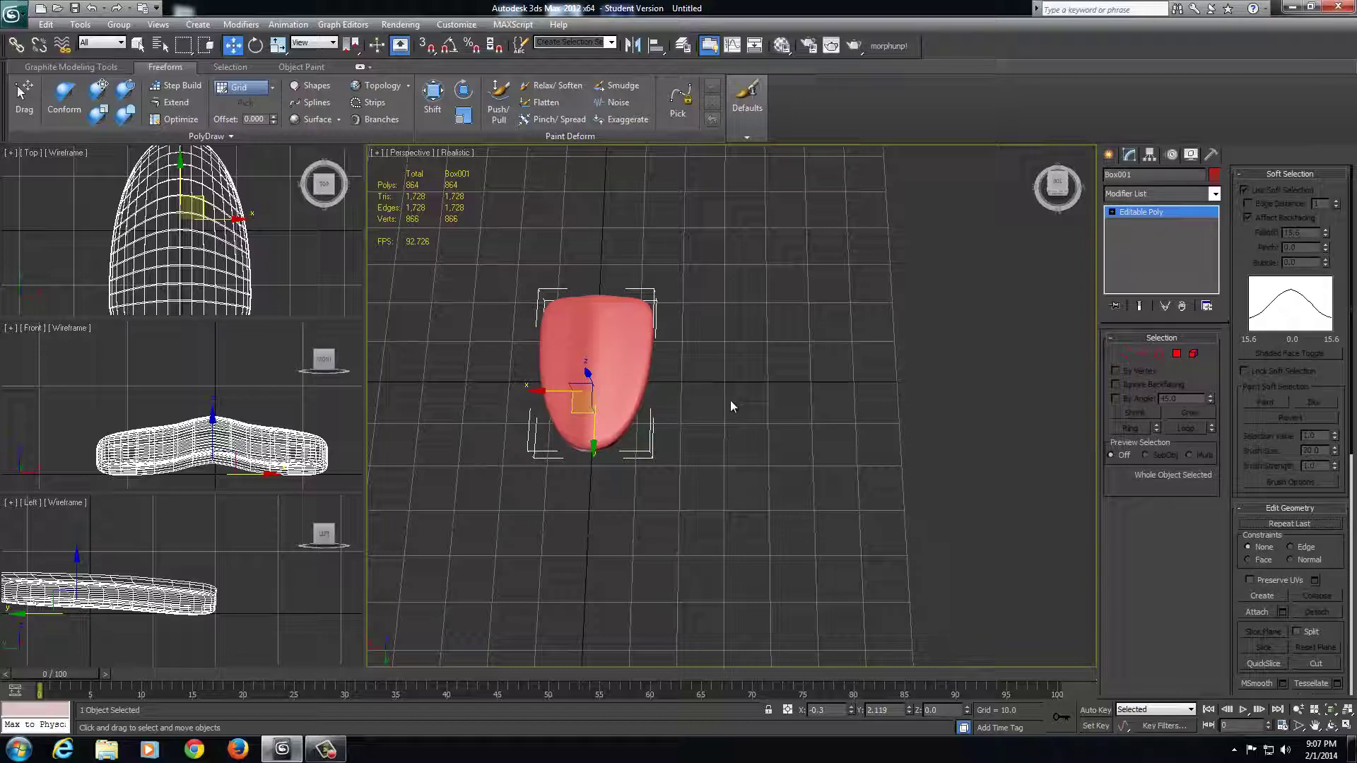
- Clone the tongue as an independent copy, Box002, and slide it beside the original along X
key("ctrl+v")
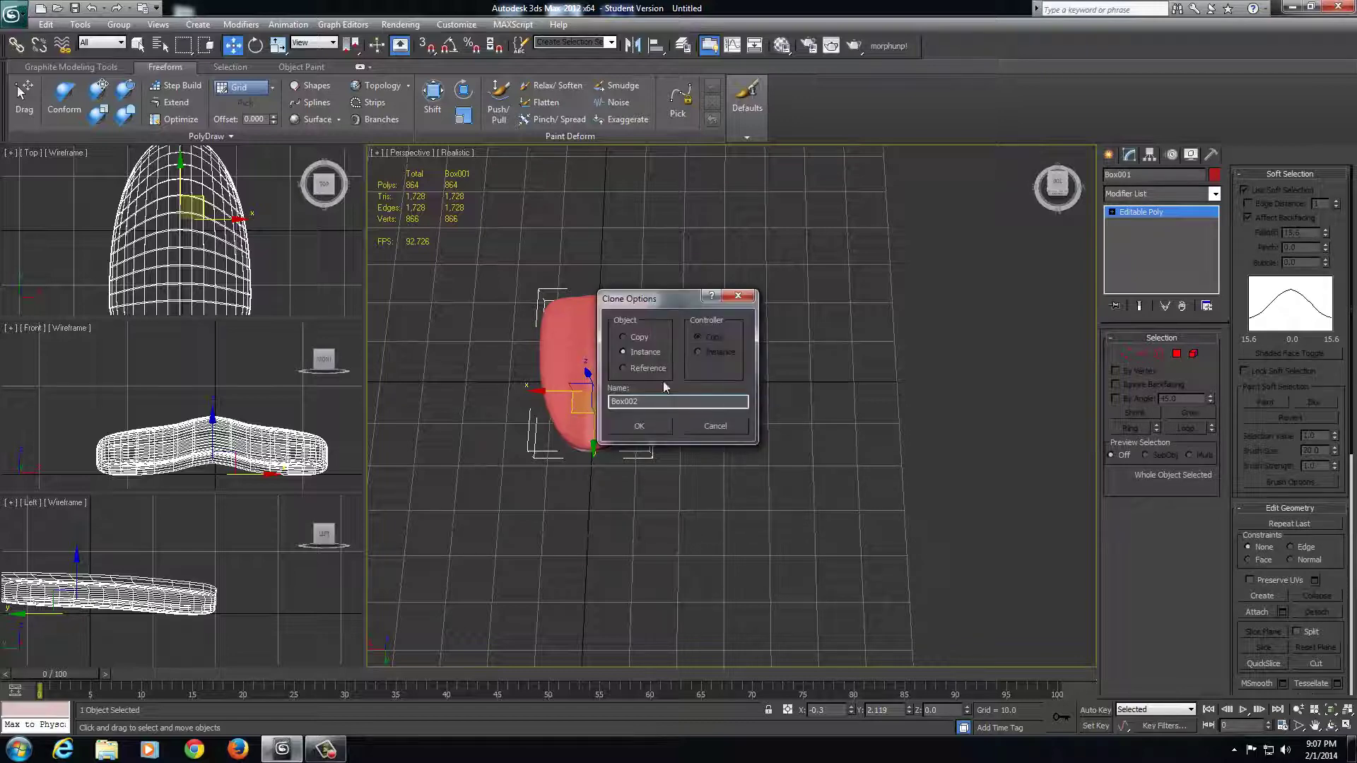
left_click(638, 338)
left_click(639, 427)
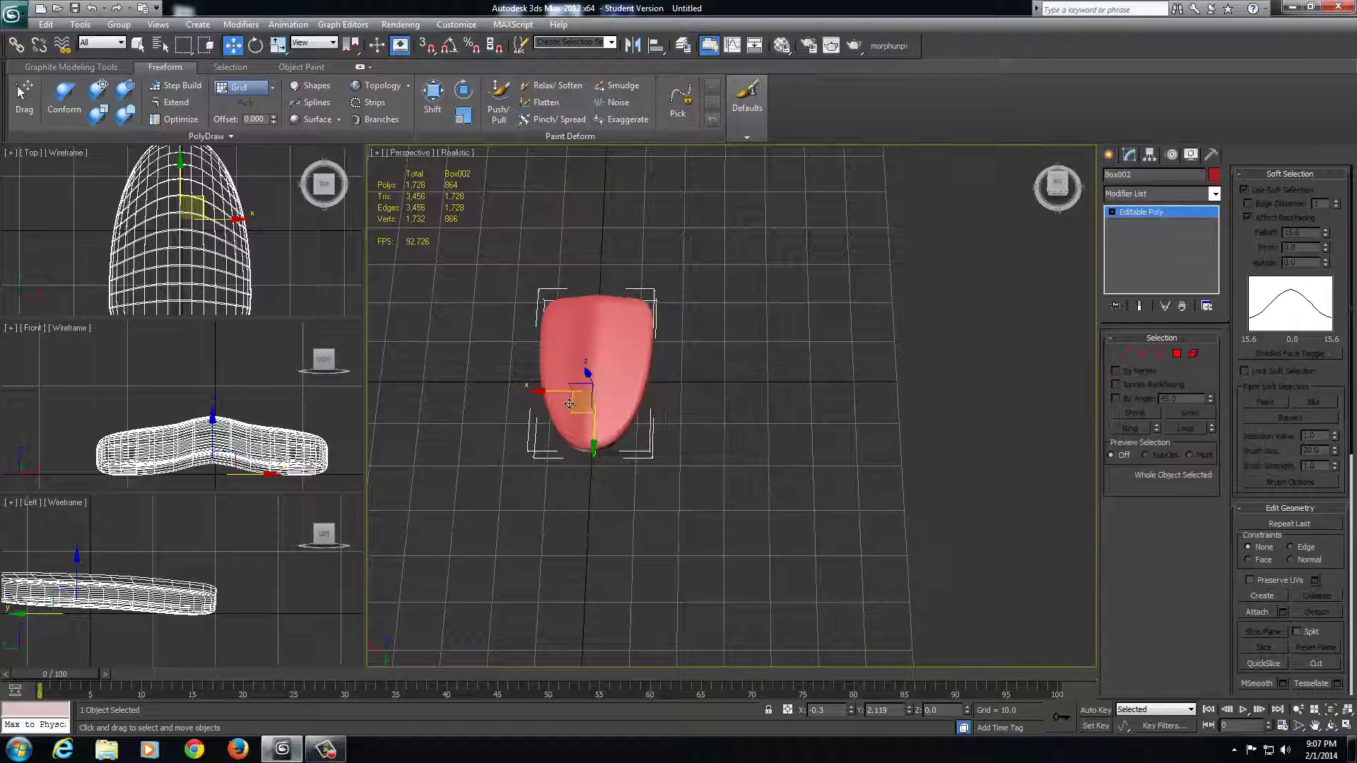
left_click_drag(548, 390, 656, 396)
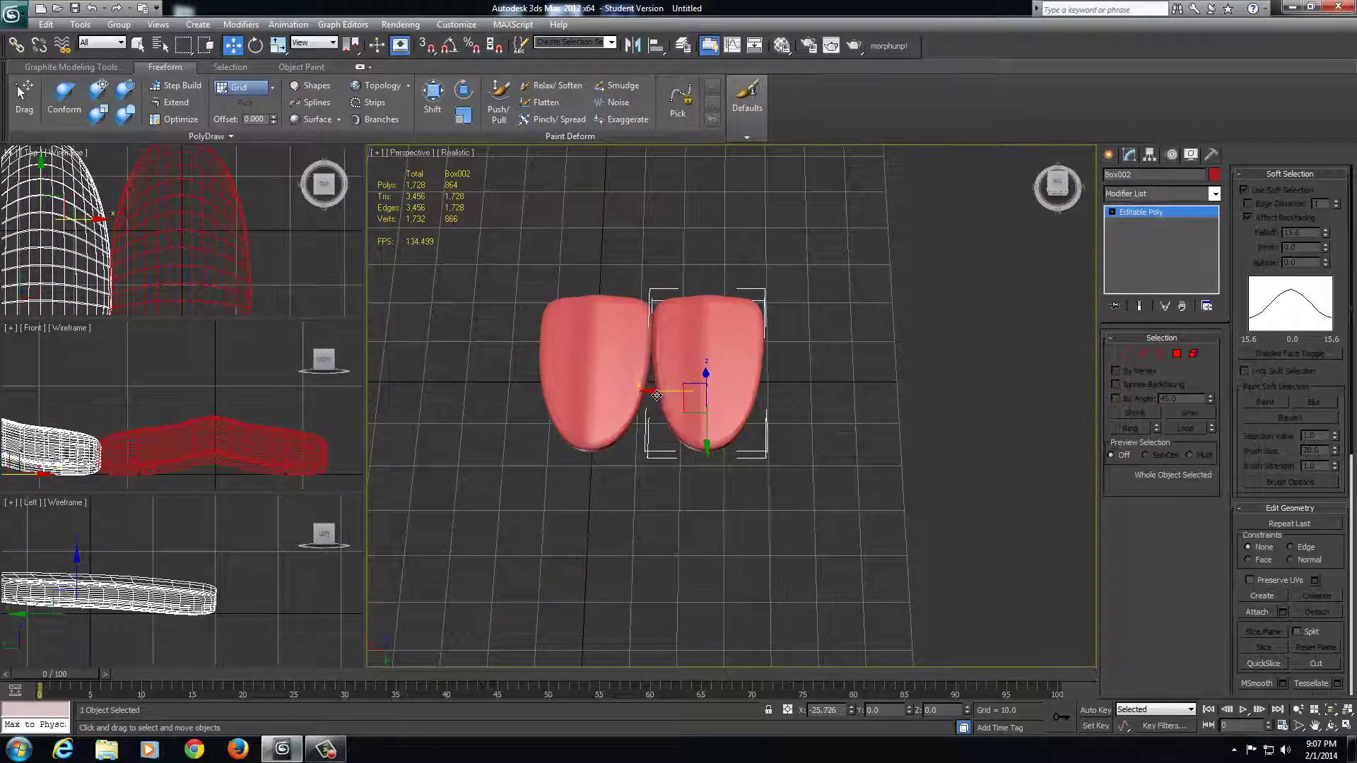
scroll(663, 427, "up", 5)
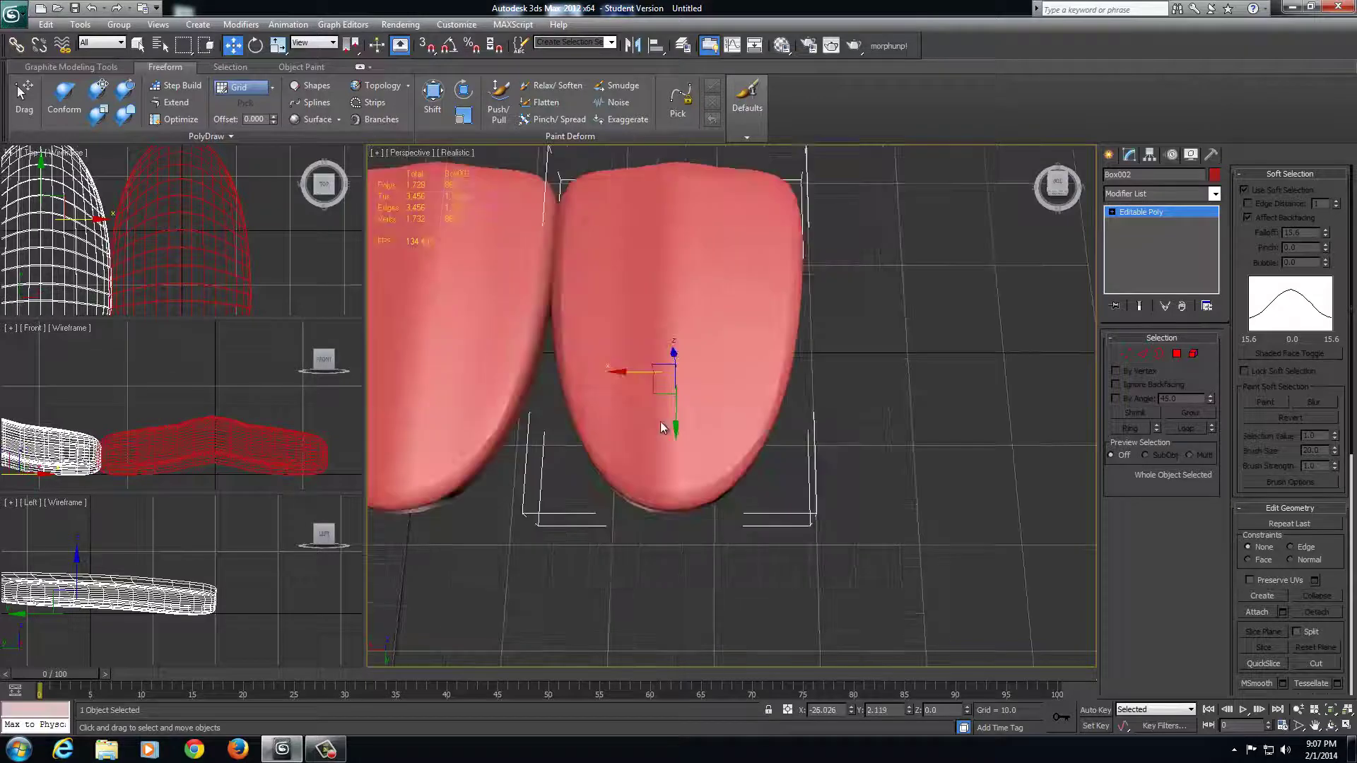
scroll(663, 427, "down", 4)
middle_click_drag(663, 428, 706, 432, "alt")
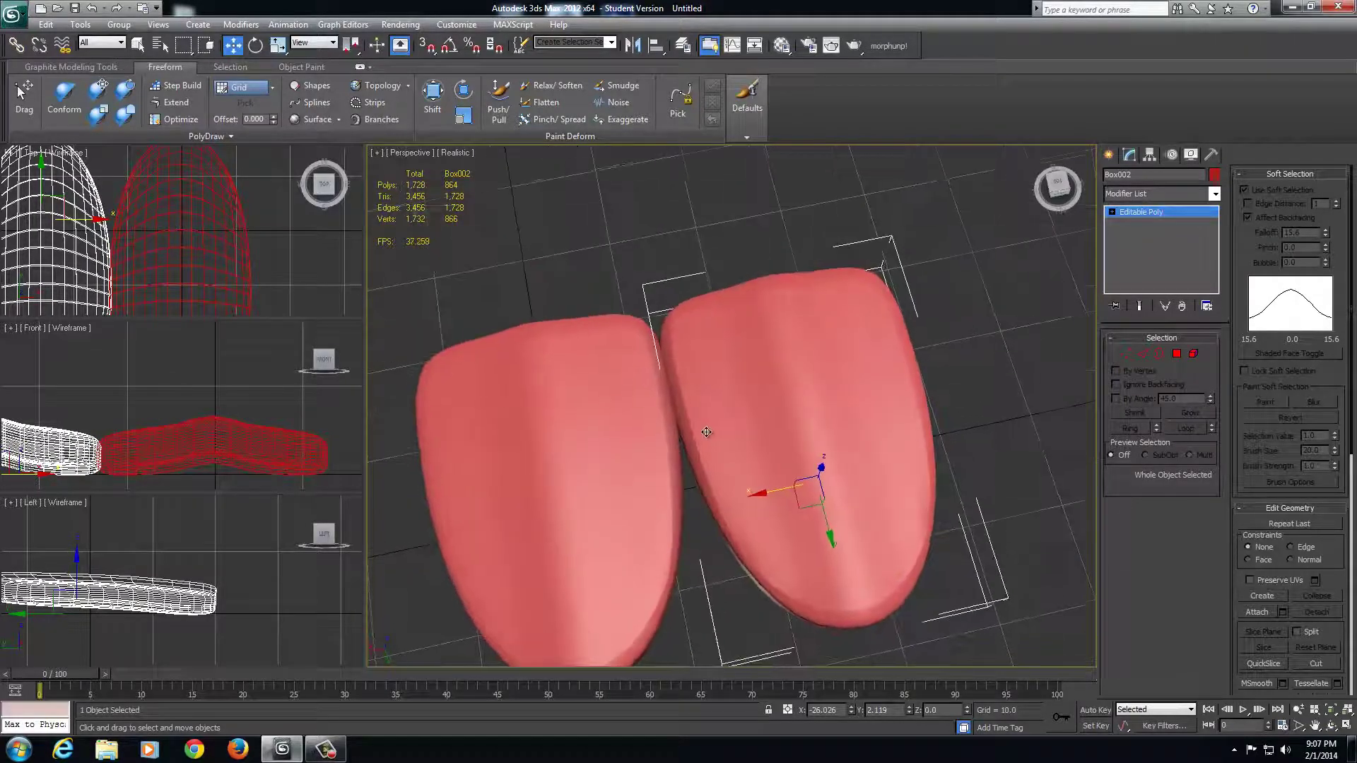
left_click_drag(768, 492, 776, 492)
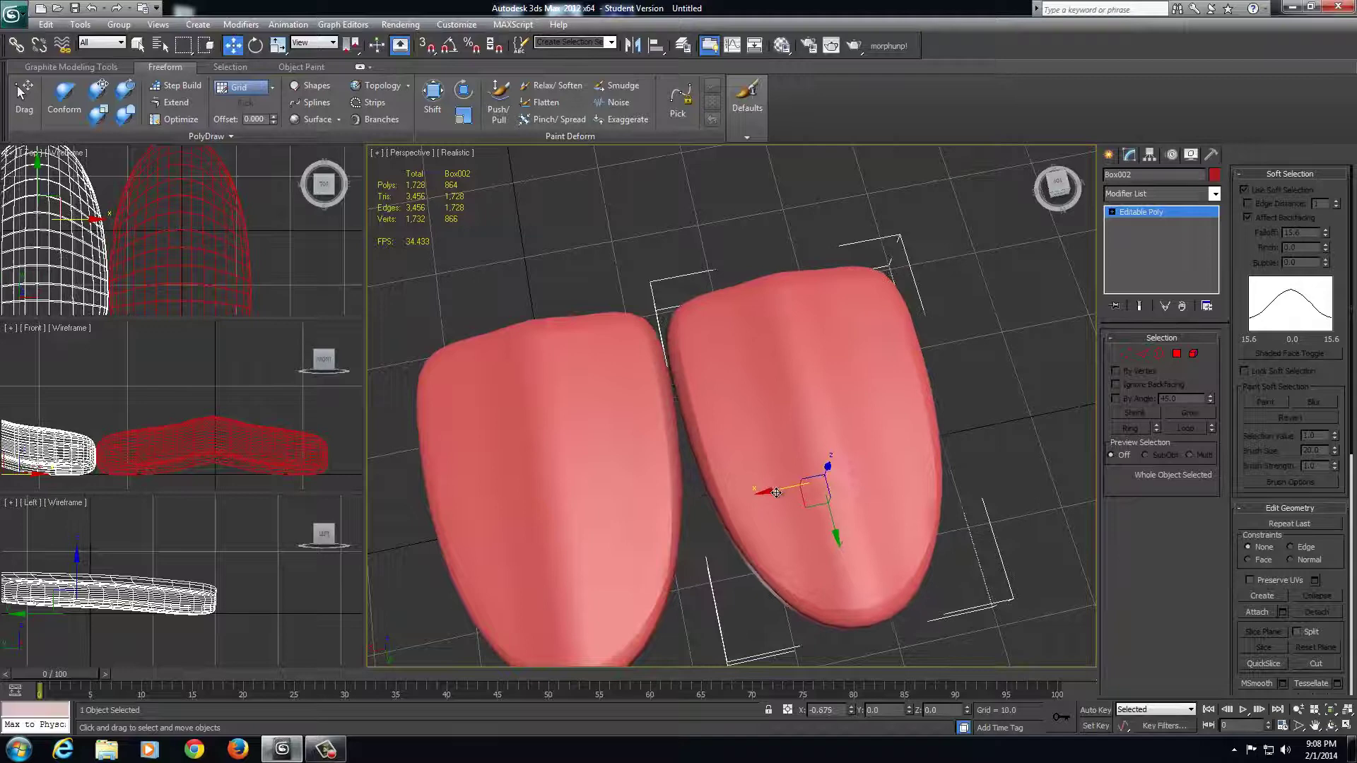
key("ctrl+z")
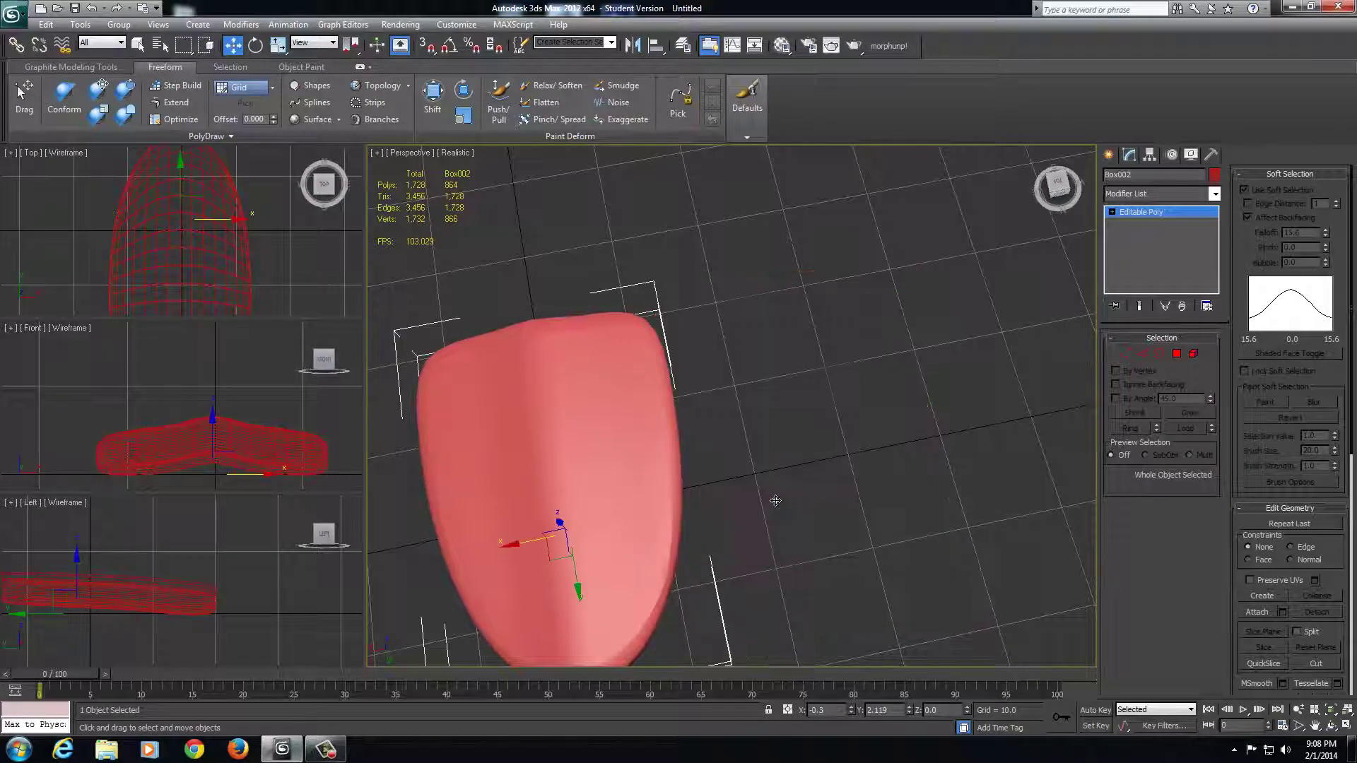
left_click(788, 710)
left_click_drag(516, 542, 773, 535, "shift")
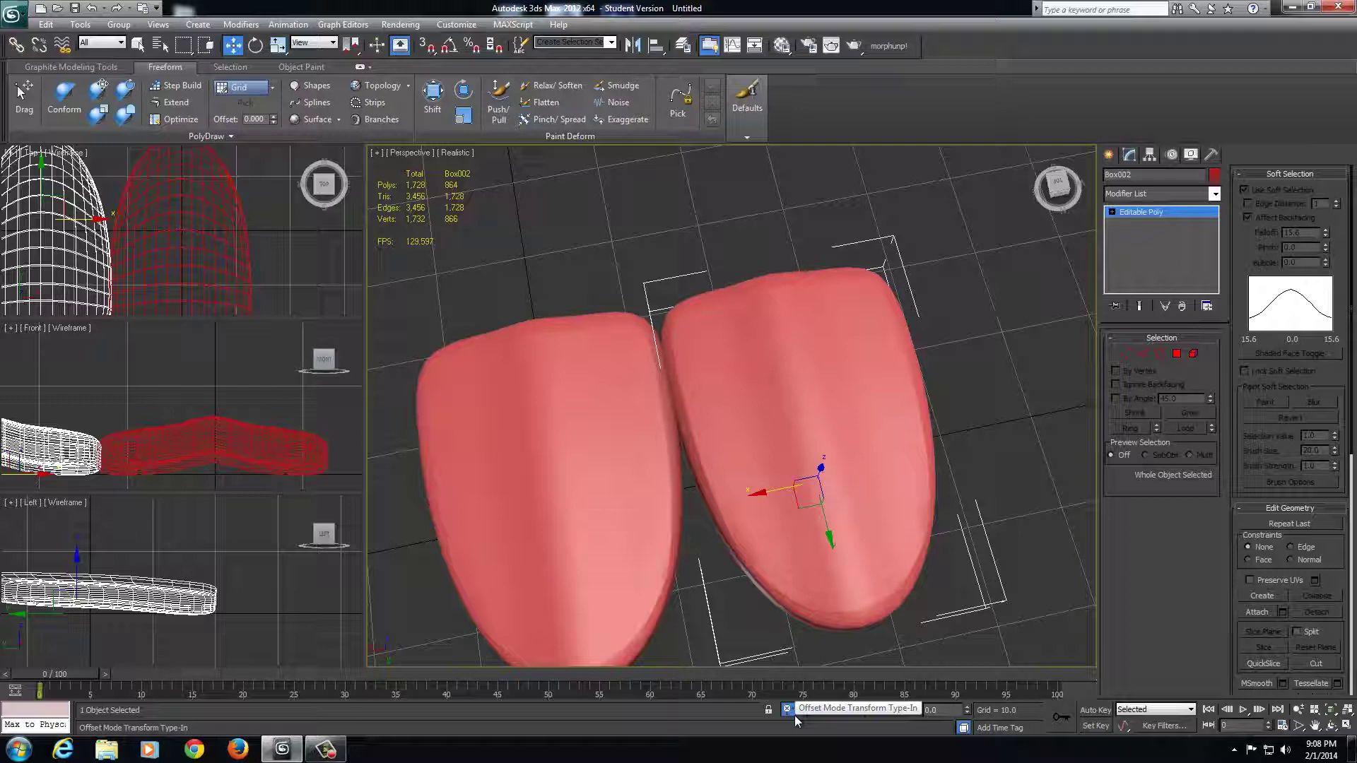
key("Return")
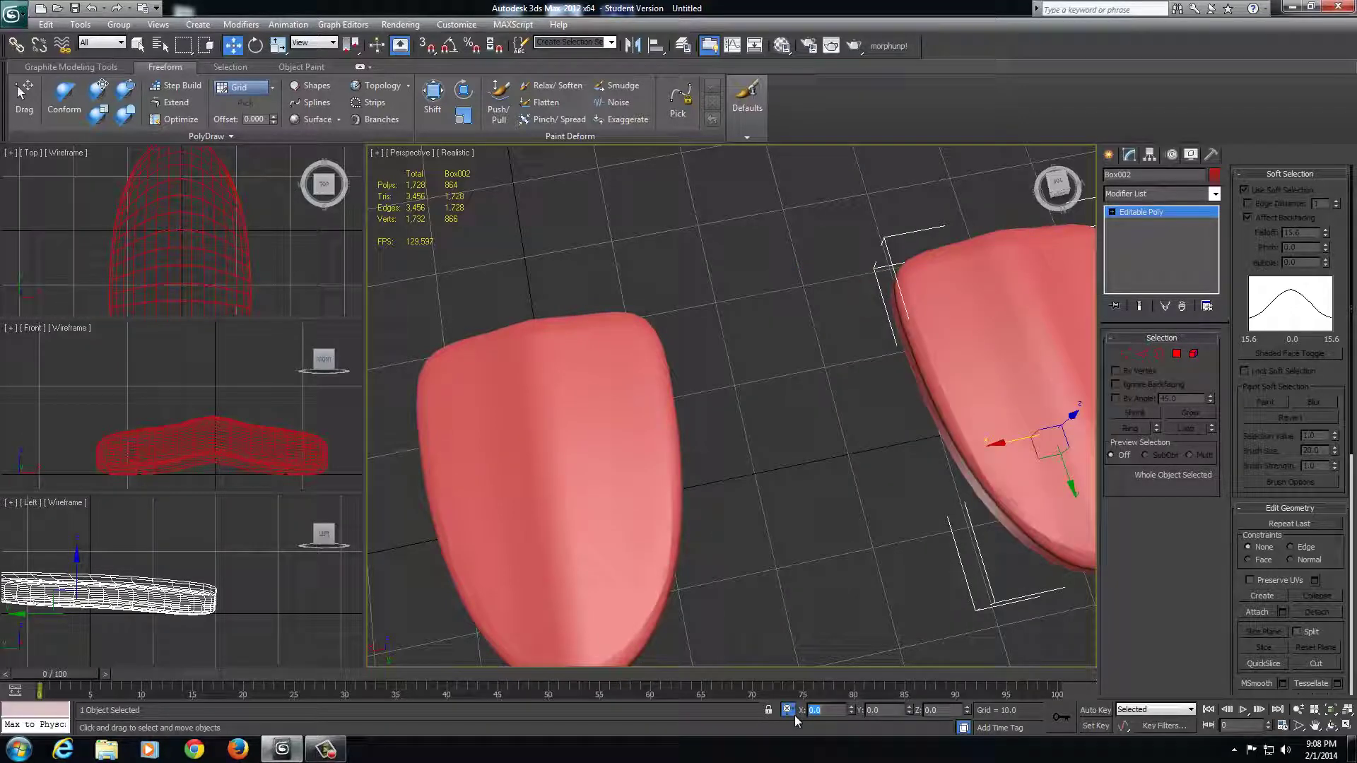
type("-100")
key("Return")
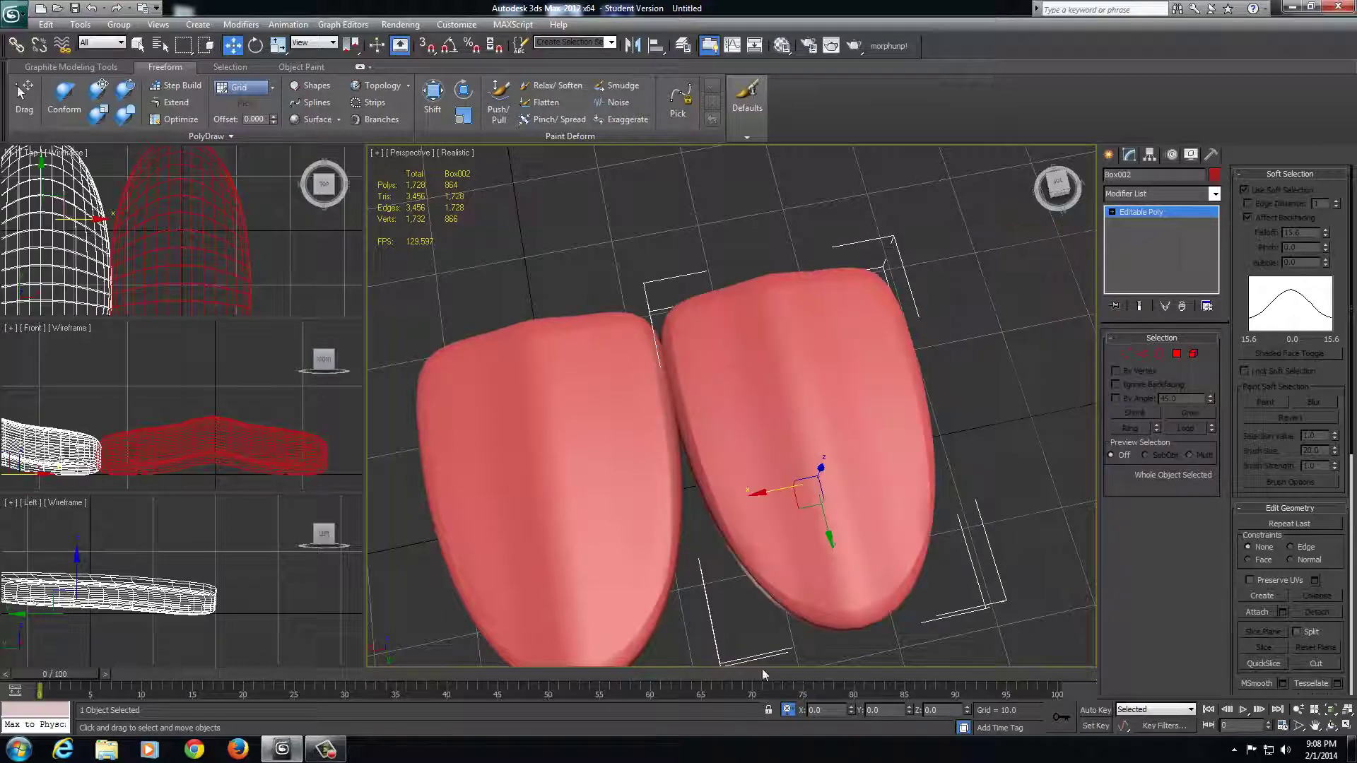
left_click(797, 710)
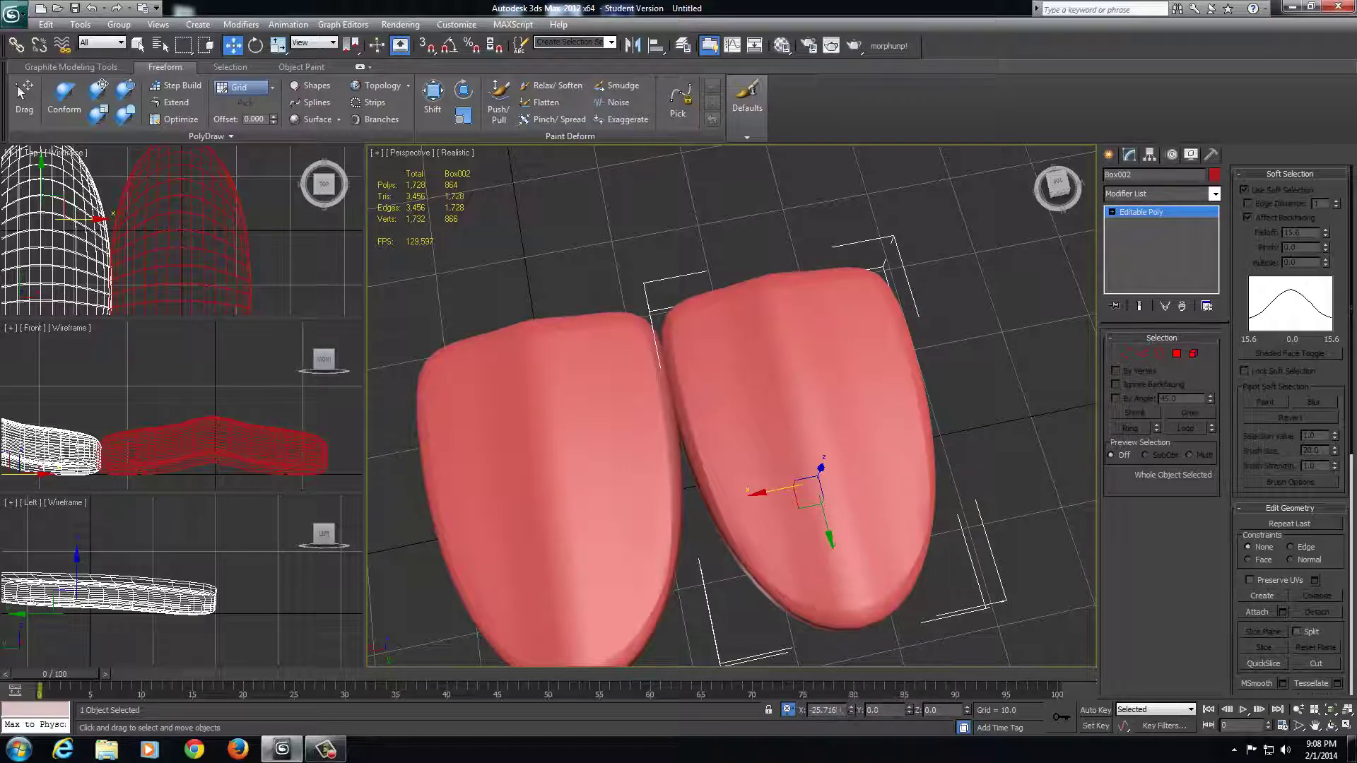
double_click(840, 710)
type("0")
key("Return")
middle_click_drag(907, 550, 819, 543)
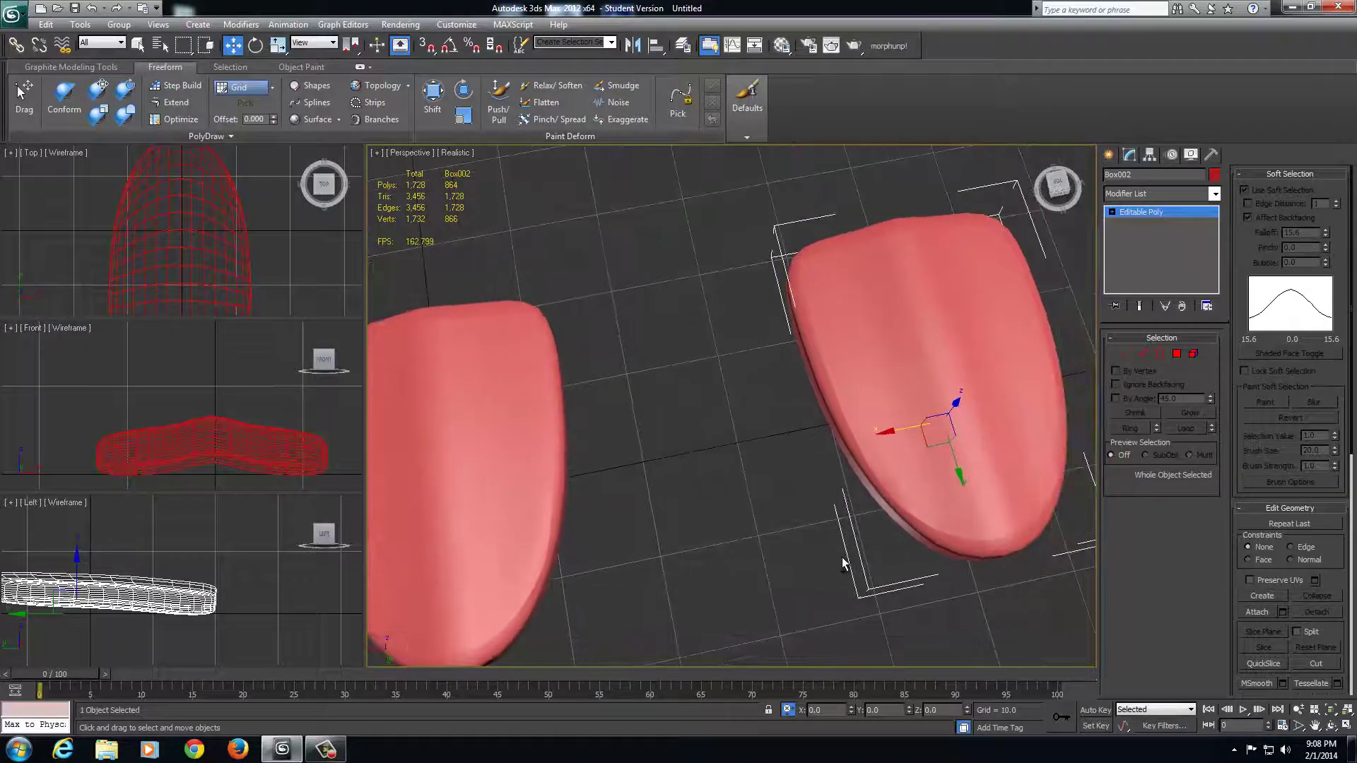
left_click(90, 8)
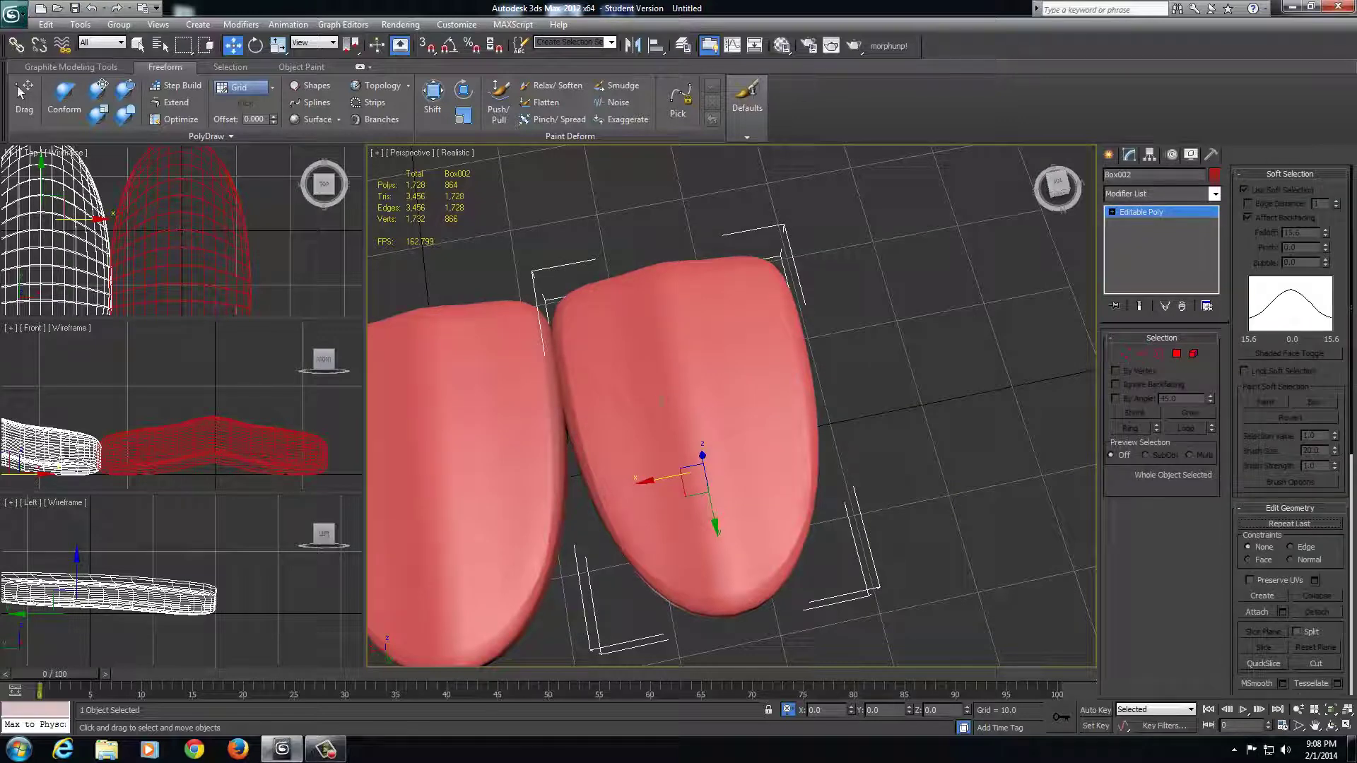
- Copy the selected tongue and place it beside the others
key("ctrl+v")
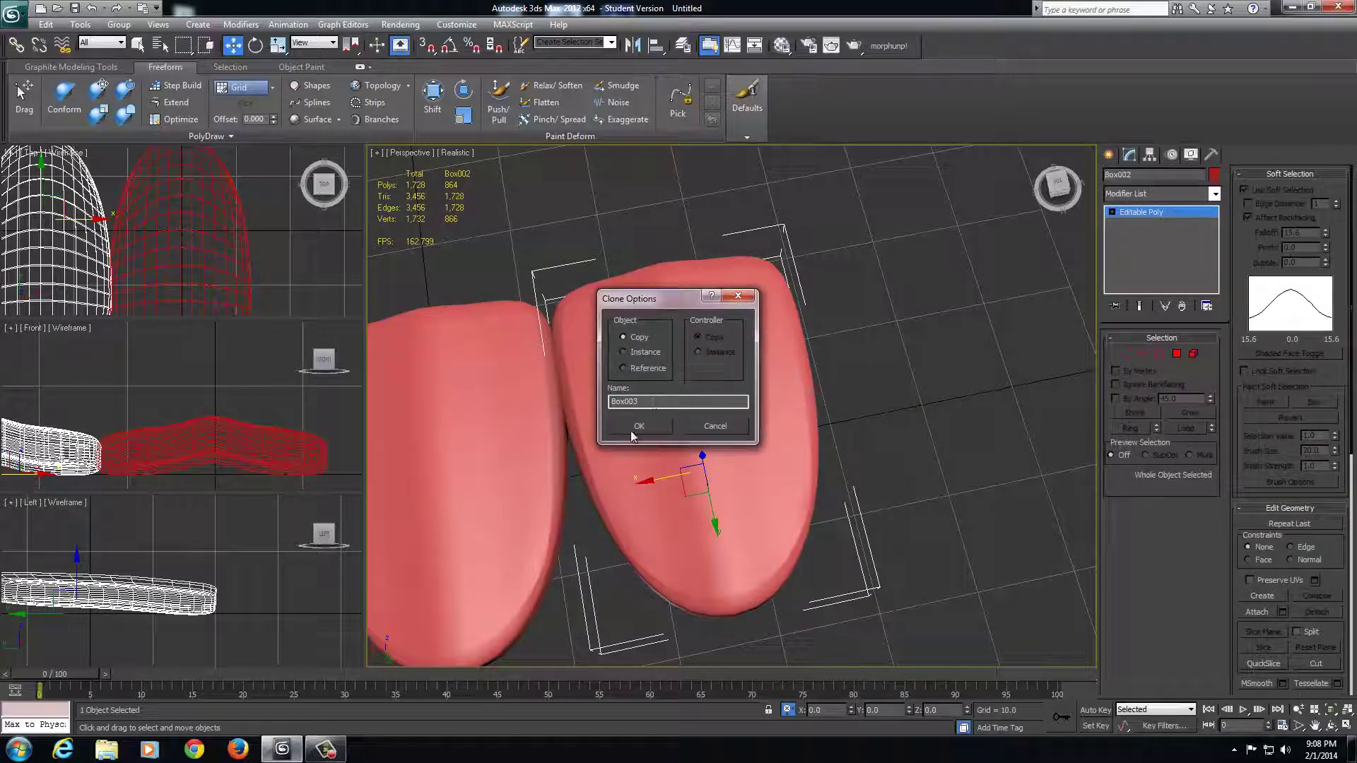
left_click(638, 427)
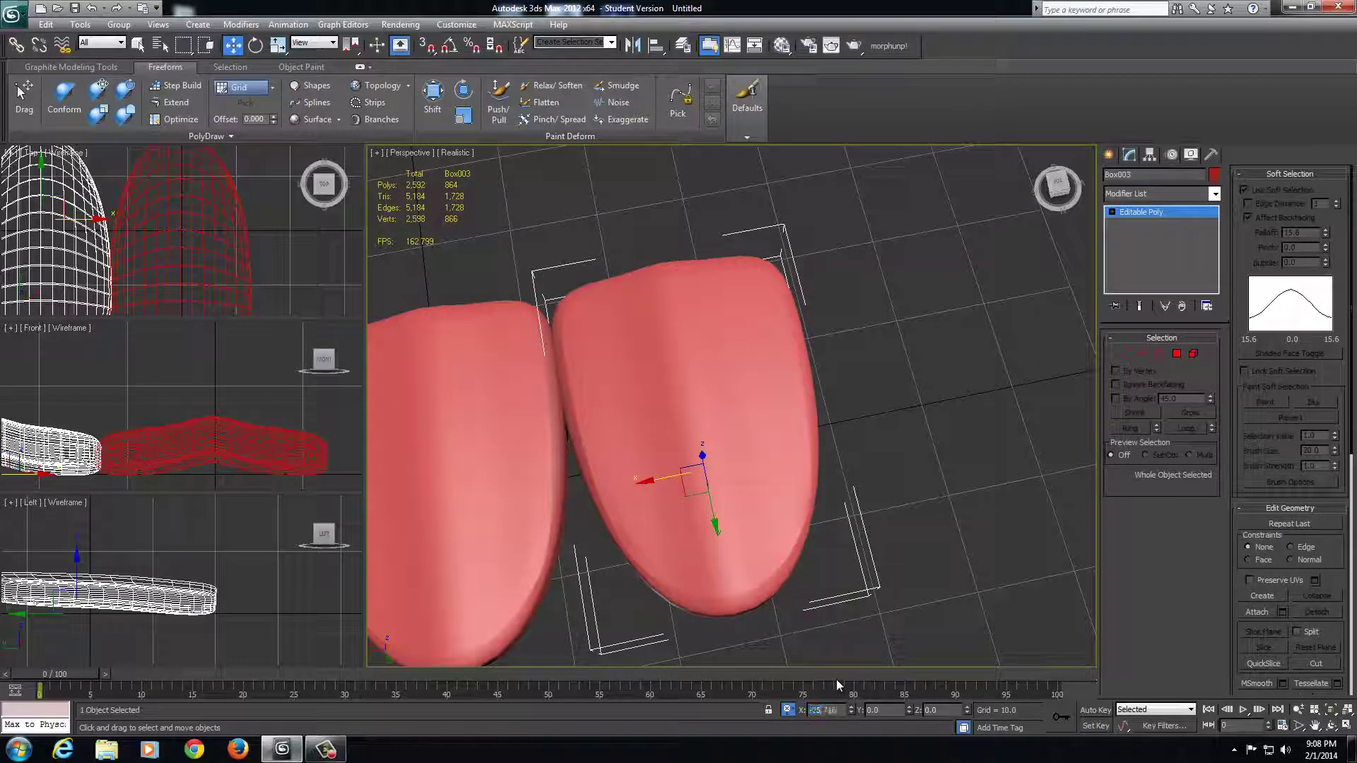
key("Return")
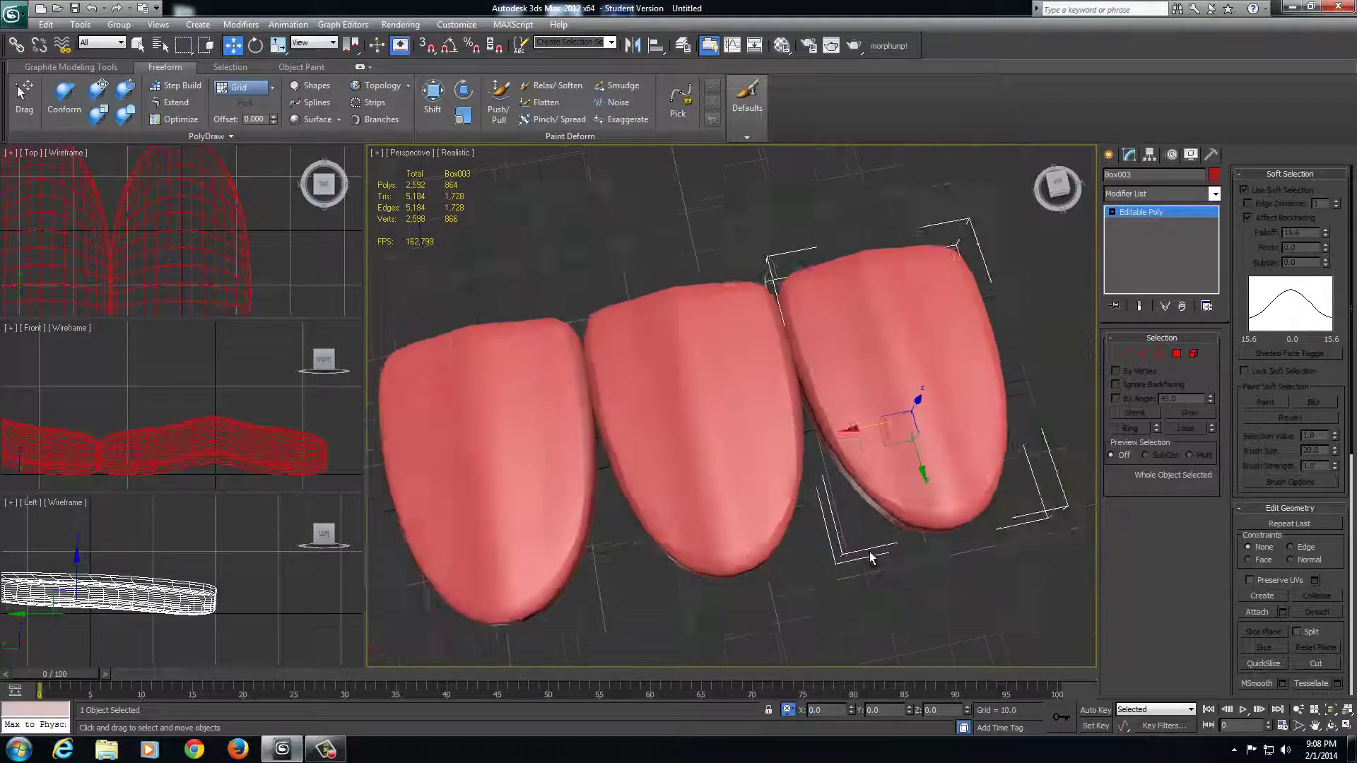
scroll(871, 558, "down", 5)
middle_click_drag(896, 575, 765, 586, "alt")
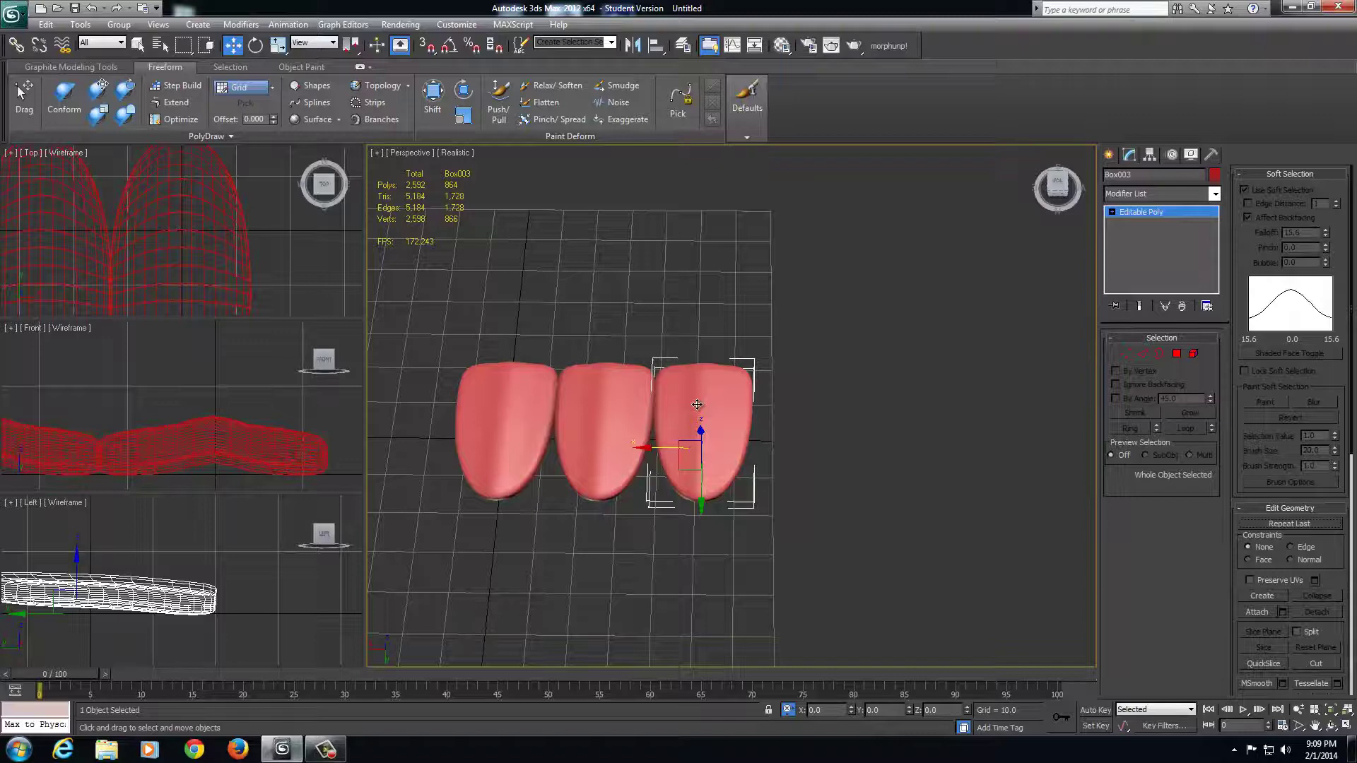
- Copy another tongue and offset it by -25.716 at the end of the row
key("ctrl+v")
left_click(647, 430)
type("-25.716")
key("Return")
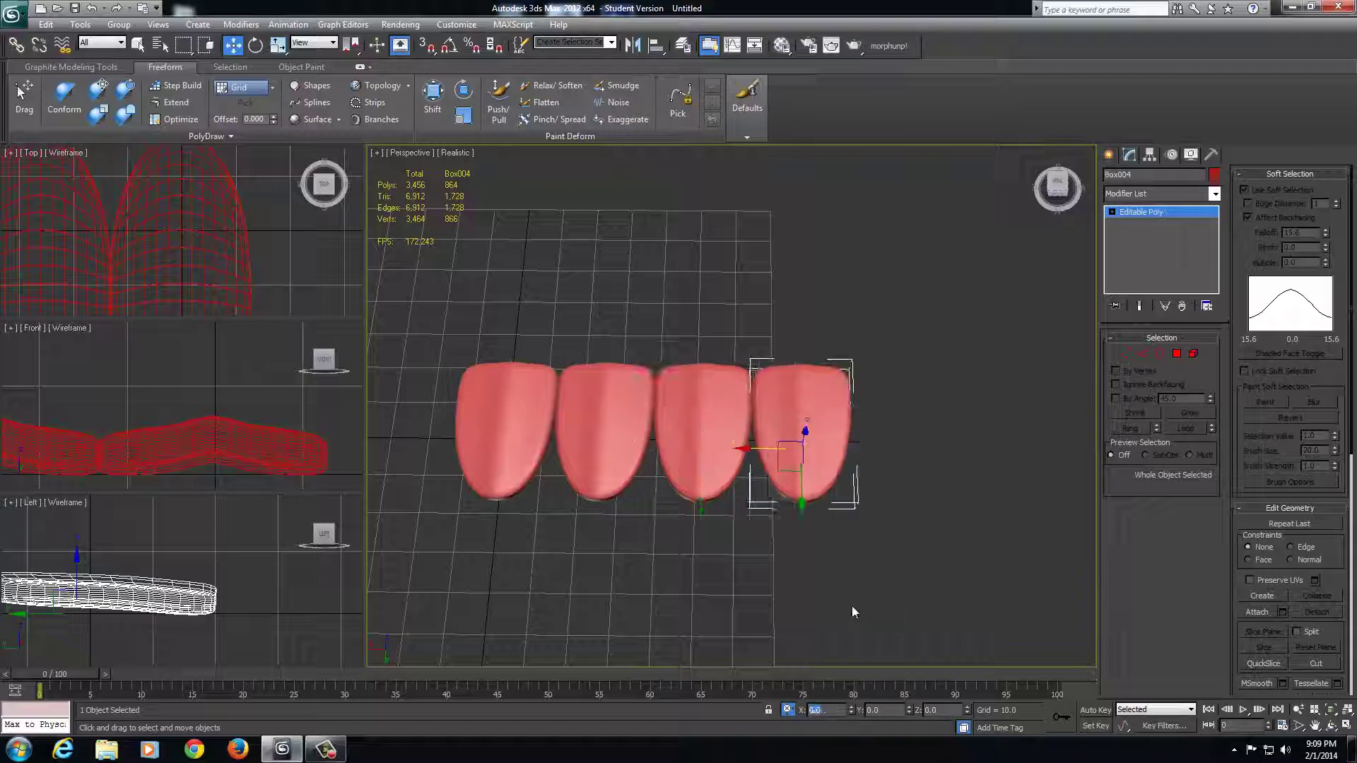
middle_click_drag(948, 540, 893, 533)
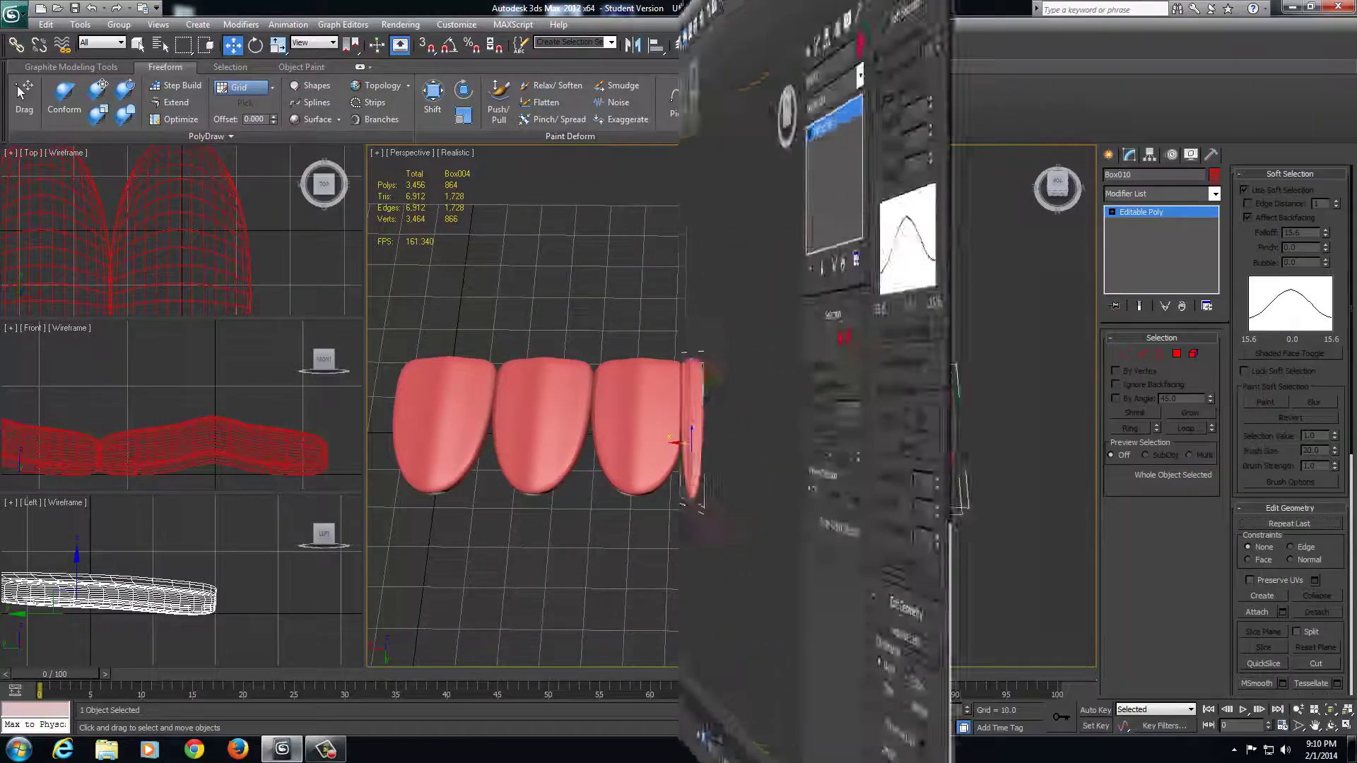
scroll(834, 559, "up", 3)
scroll(747, 556, "down", 1)
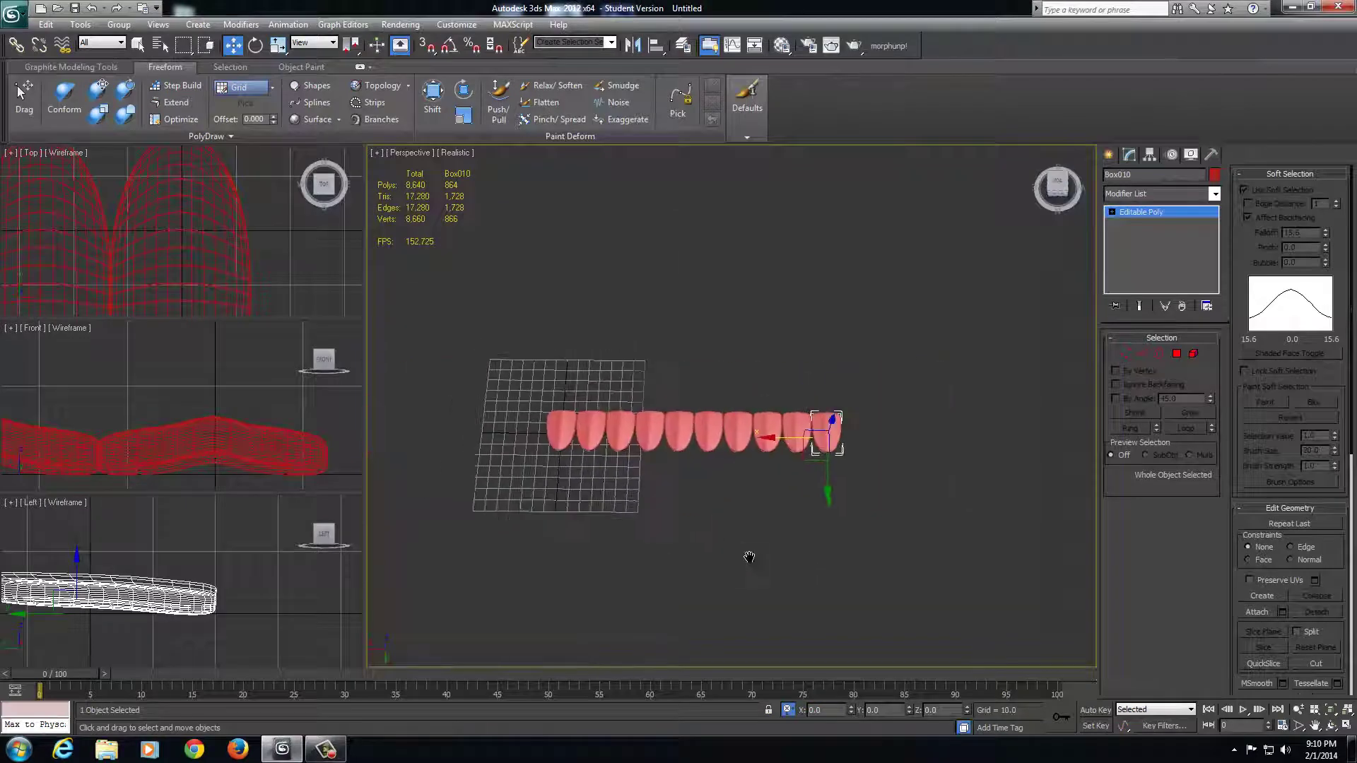
- Select all ten tongues, copy them, and slide the new row along X
left_click_drag(686, 452, 948, 495)
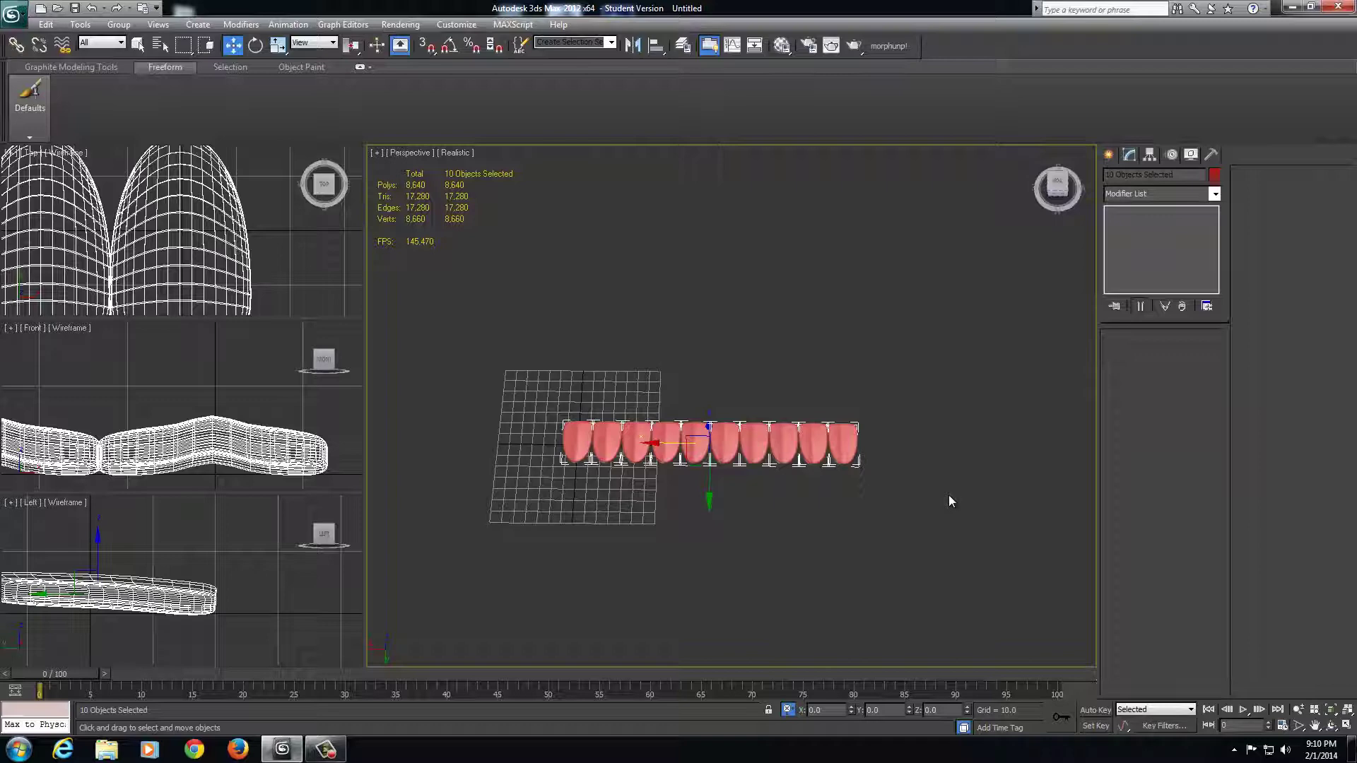
key("ctrl+v")
left_click(640, 426)
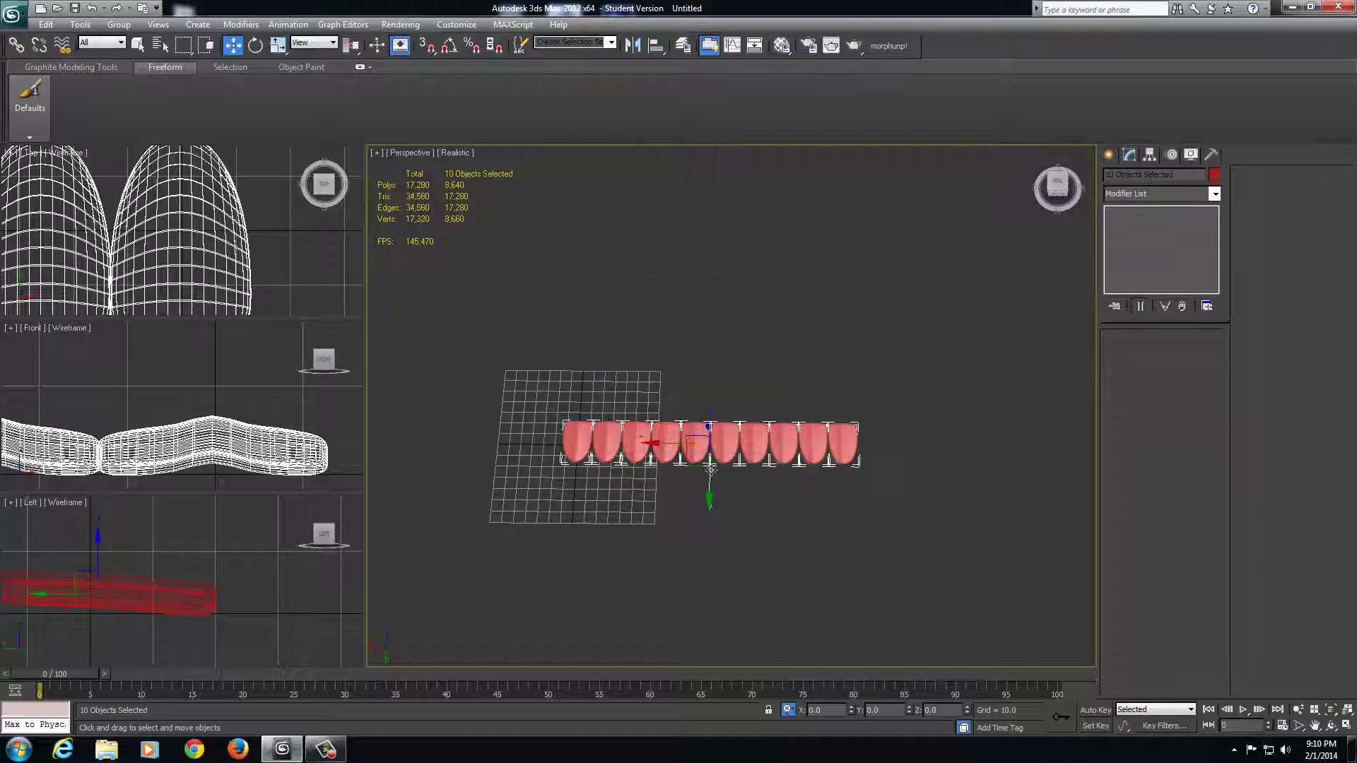
mouse_move(668, 445)
left_mouse_down()
mouse_move(970, 460)
mouse_move(955, 465)
left_mouse_up()
- Nudge the copied scales to close the gap, then select all twenty
scroll(807, 557, "up", 5)
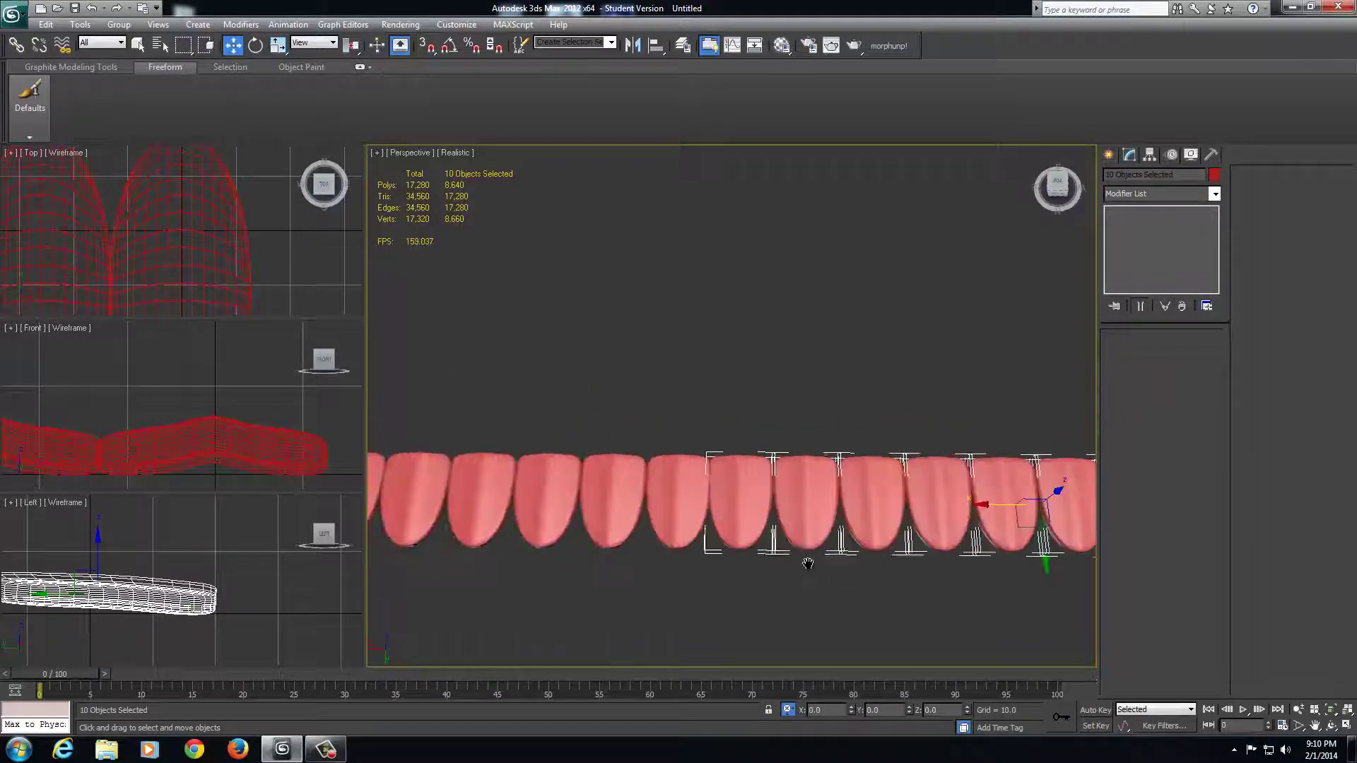
middle_click_drag(849, 666, 681, 580)
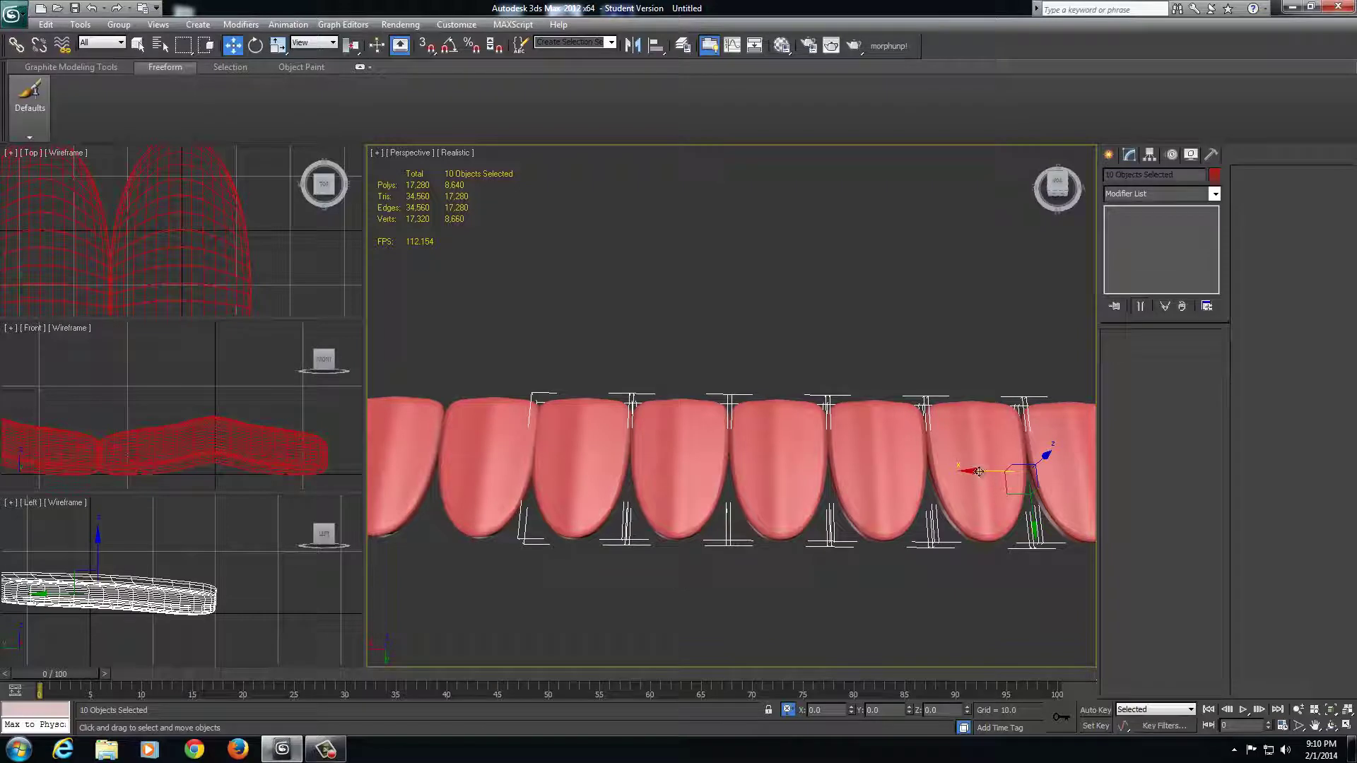
left_click_drag(978, 471, 988, 472)
scroll(778, 560, "up", 4)
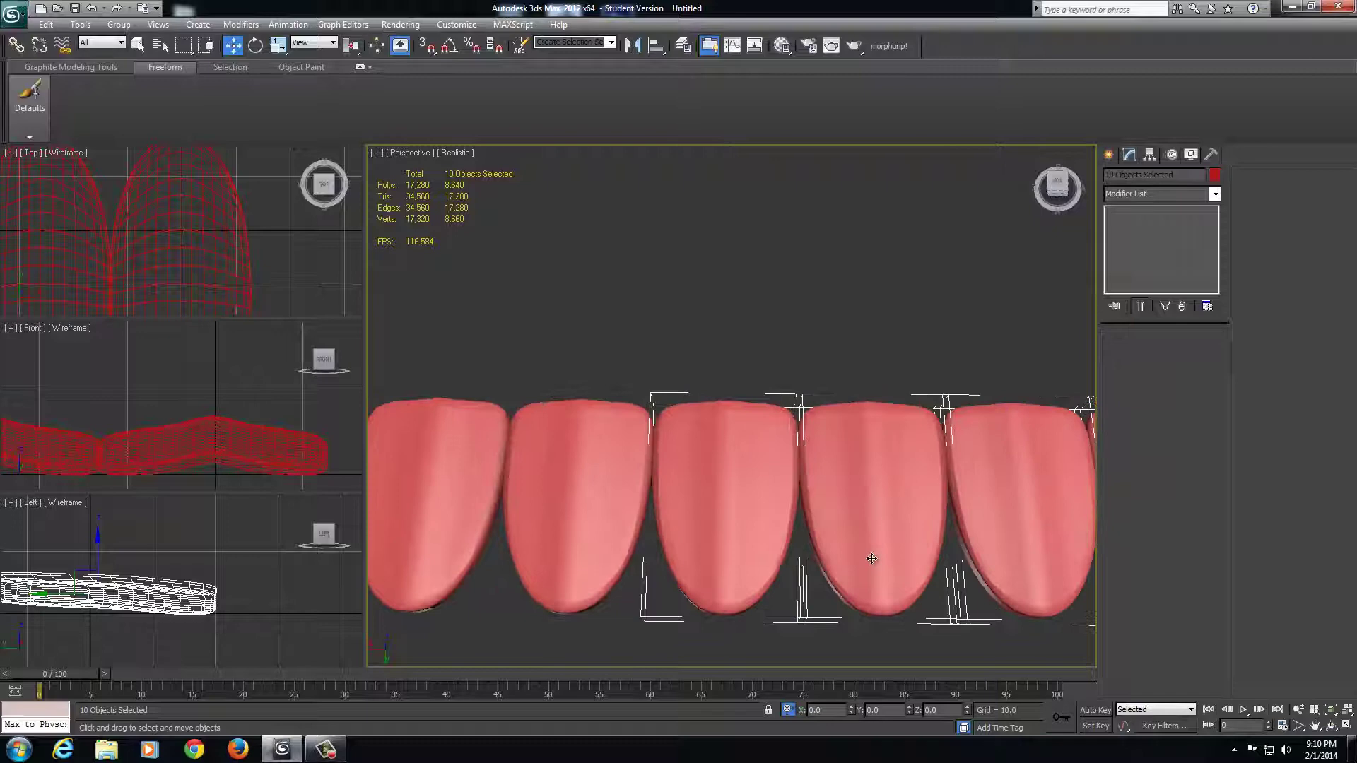
scroll(872, 559, "down", 6)
left_click_drag(423, 381, 1067, 492)
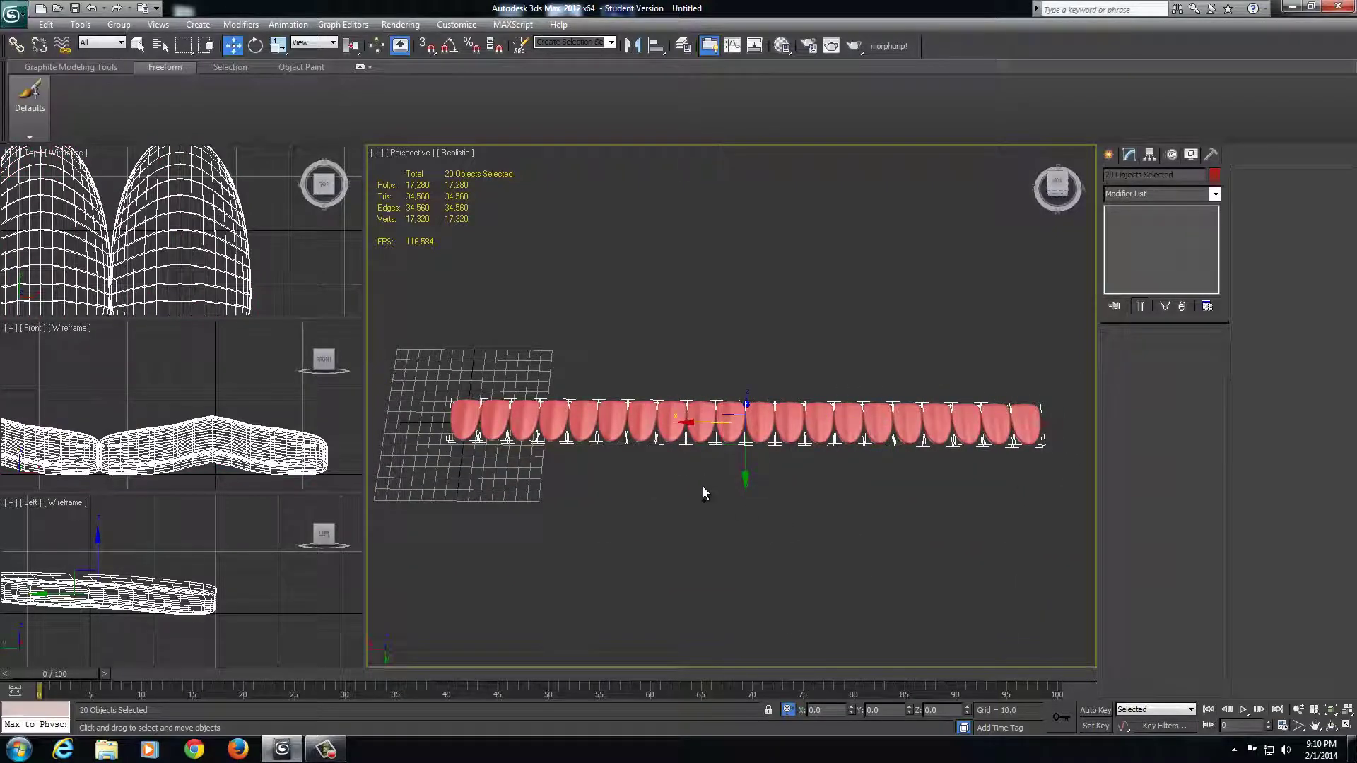
key("ctrl+v")
left_click(639, 426)
left_click_drag(745, 463, 748, 501)
scroll(749, 511, "up", 4)
scroll(750, 511, "up", 2)
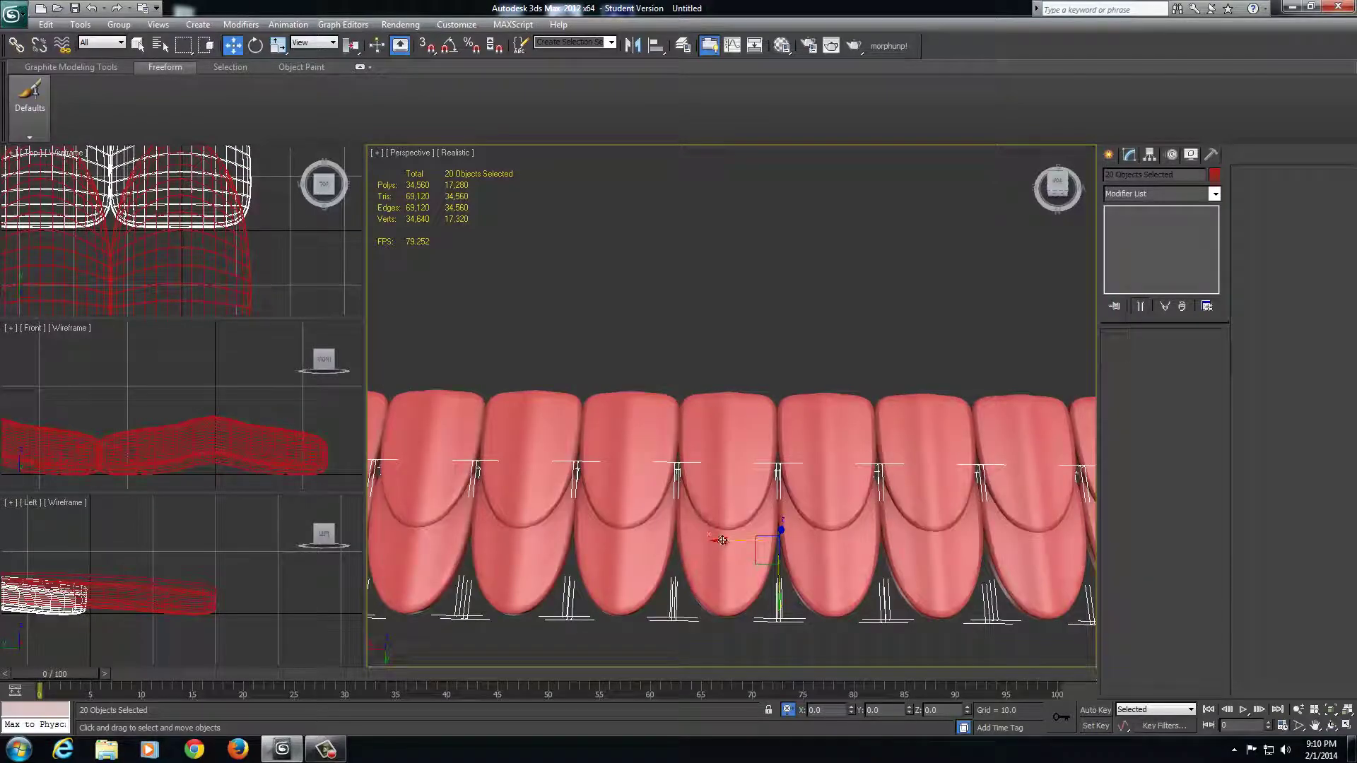
left_click_drag(722, 543, 773, 540)
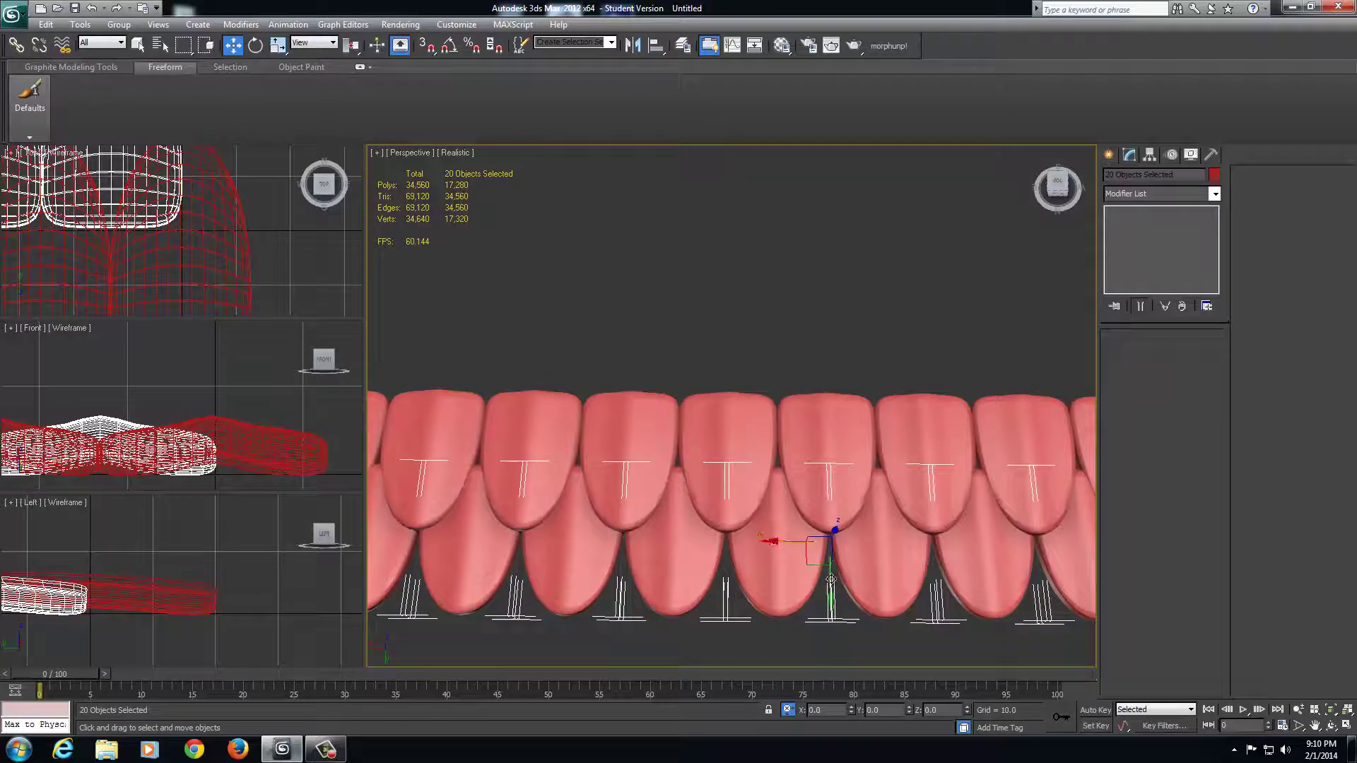
mouse_move(830, 580)
left_mouse_down()
mouse_move(829, 567)
mouse_move(837, 596)
left_mouse_up()
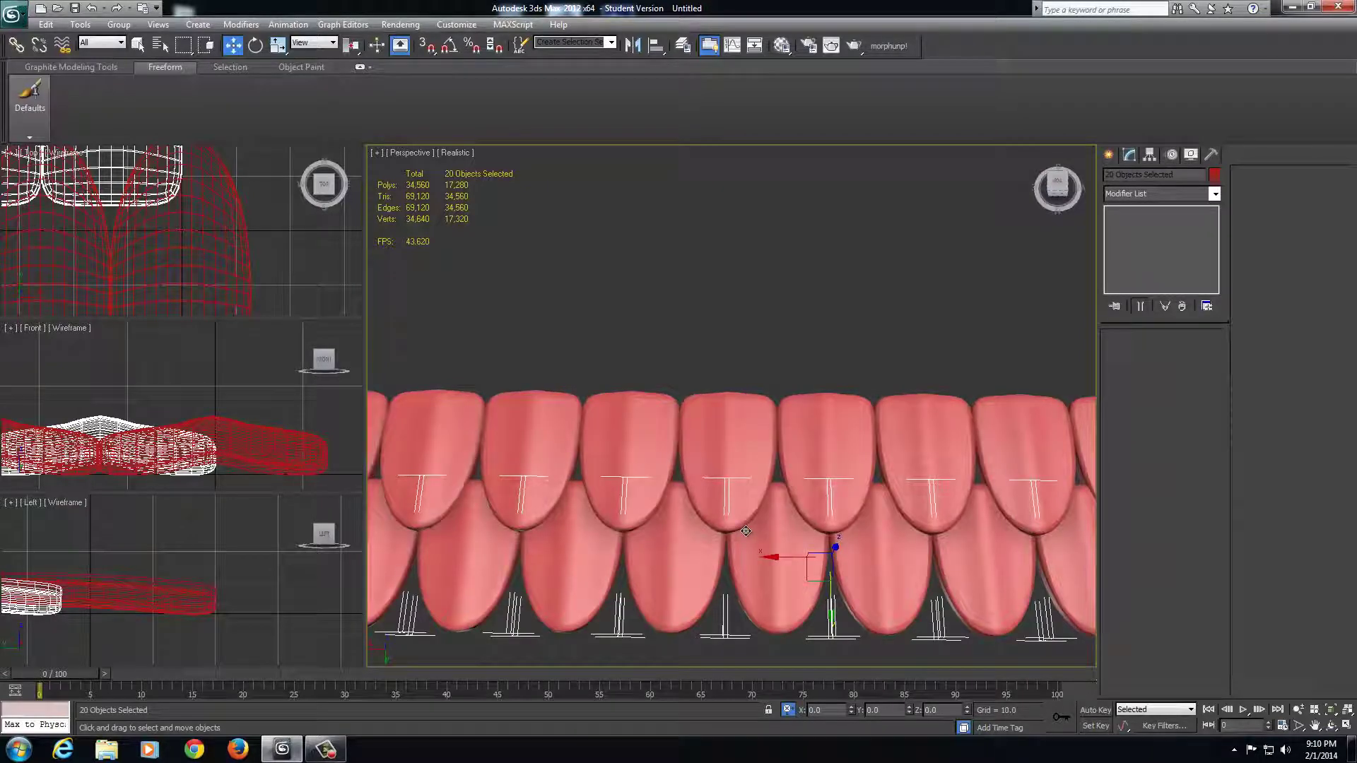
key("ctrl+d")
- Select the row of twenty scales and stretch them to 112% along Y
scroll(780, 578, "down", 6)
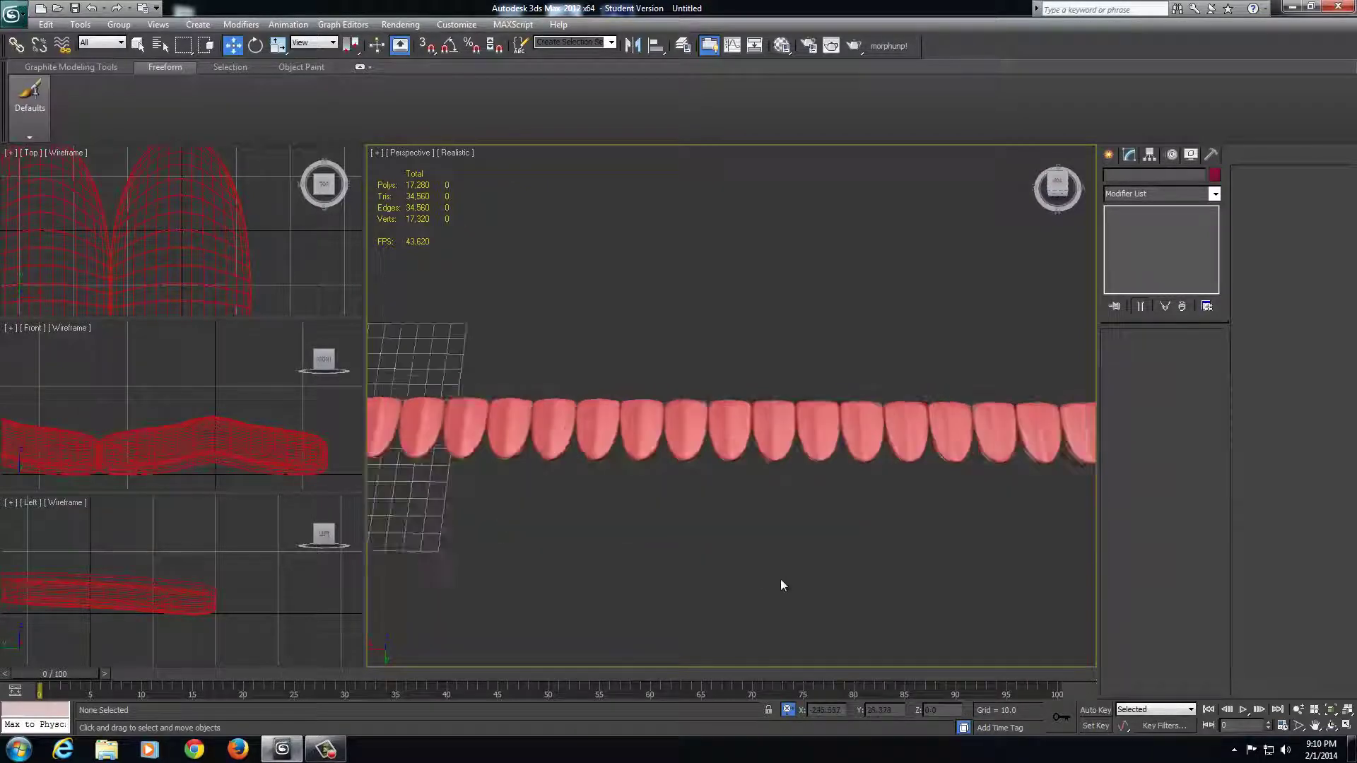
left_click_drag(1095, 507, 1096, 507)
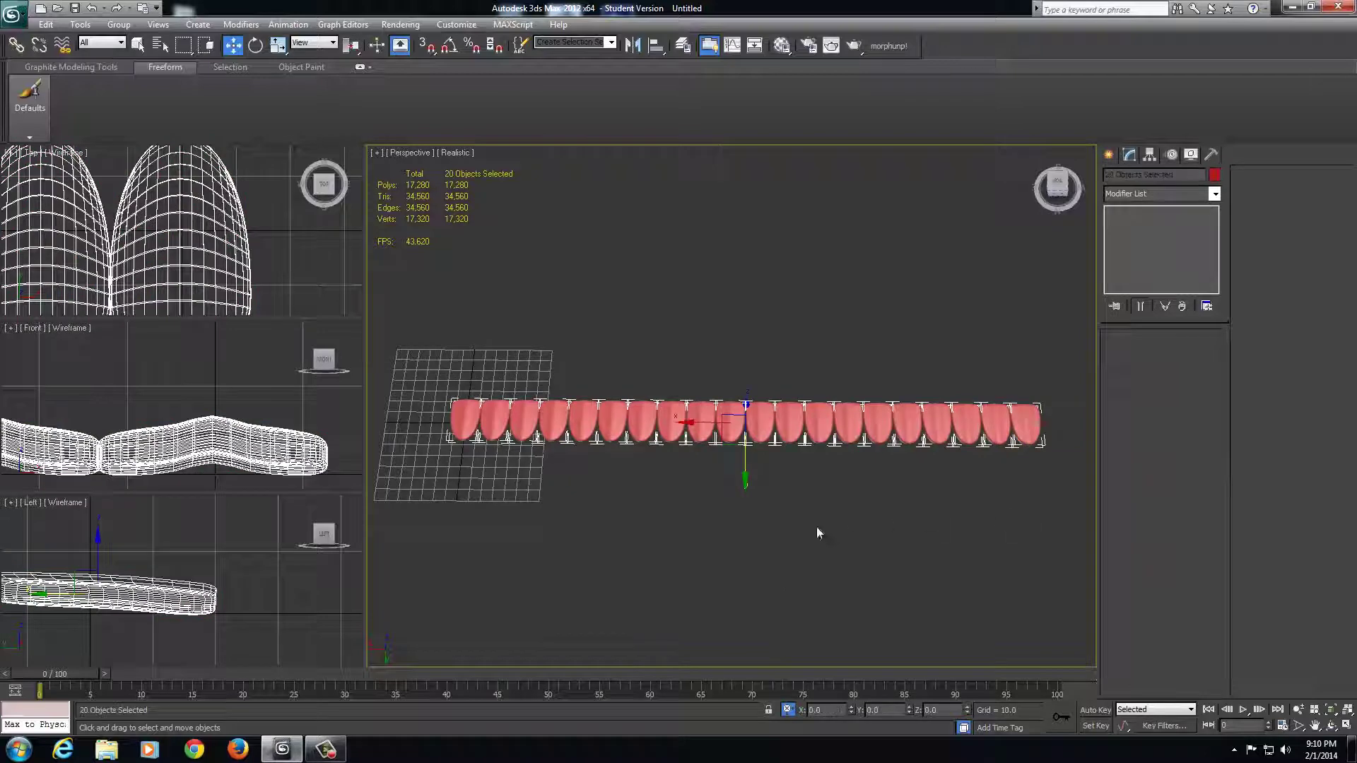
scroll(796, 528, "up", 5)
mouse_move(790, 568)
middle_mouse_down("alt")
mouse_move(744, 545)
mouse_move(685, 544)
mouse_move(792, 575)
middle_mouse_up("alt")
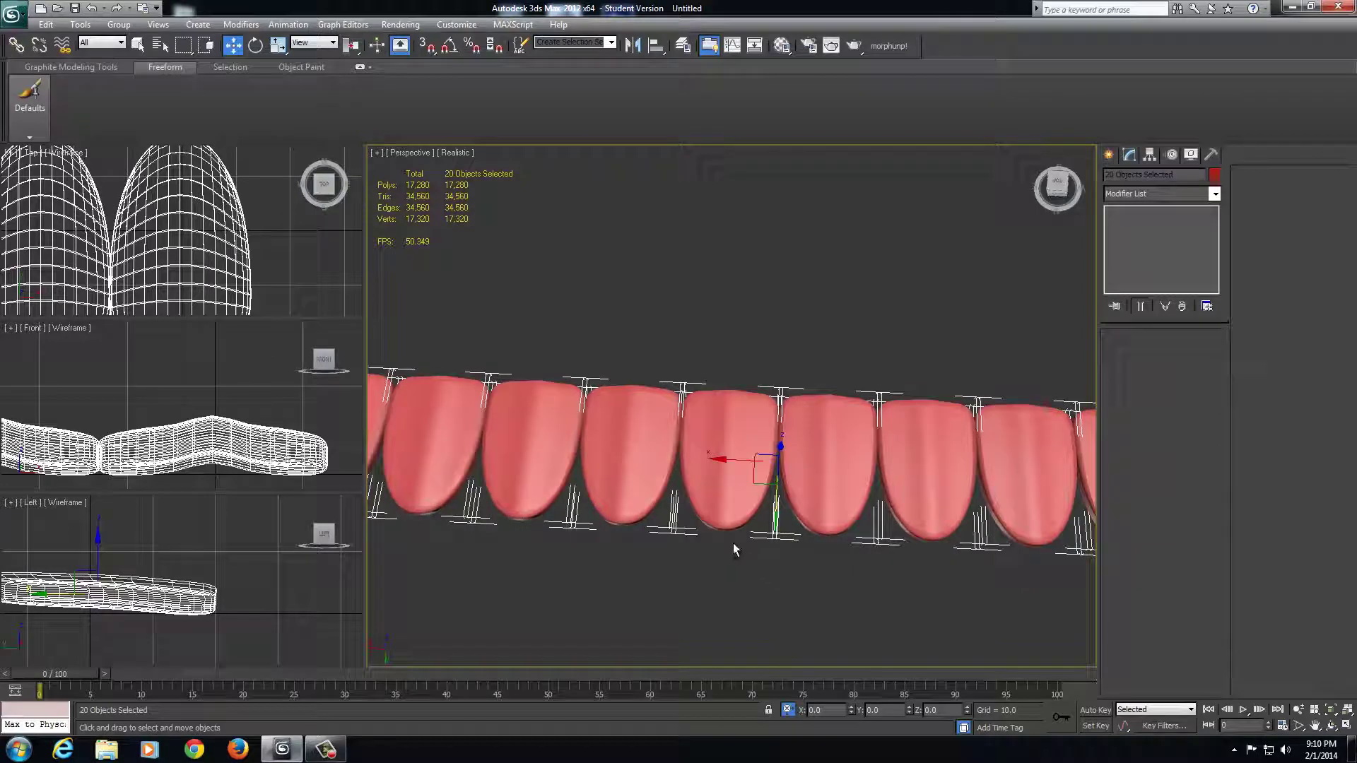
key("r")
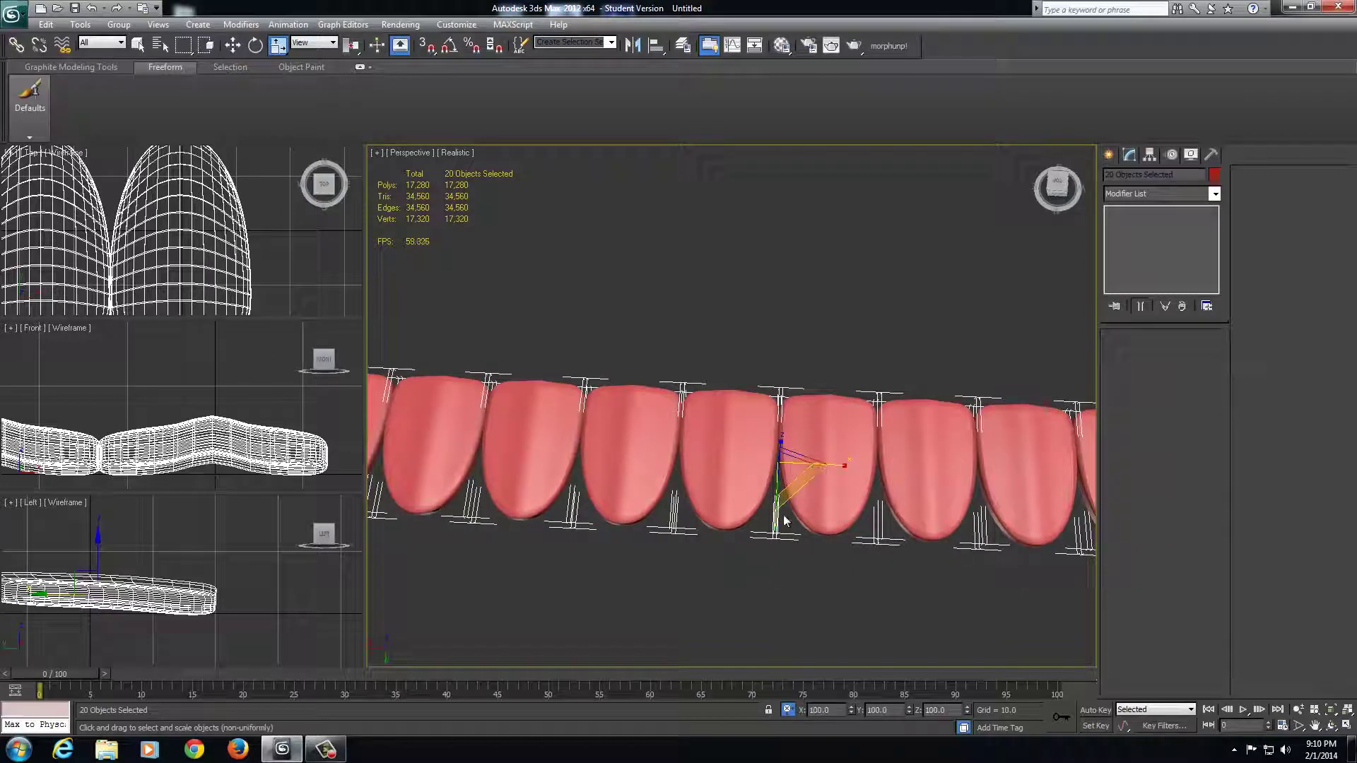
middle_click_drag(773, 519, 713, 509, "alt")
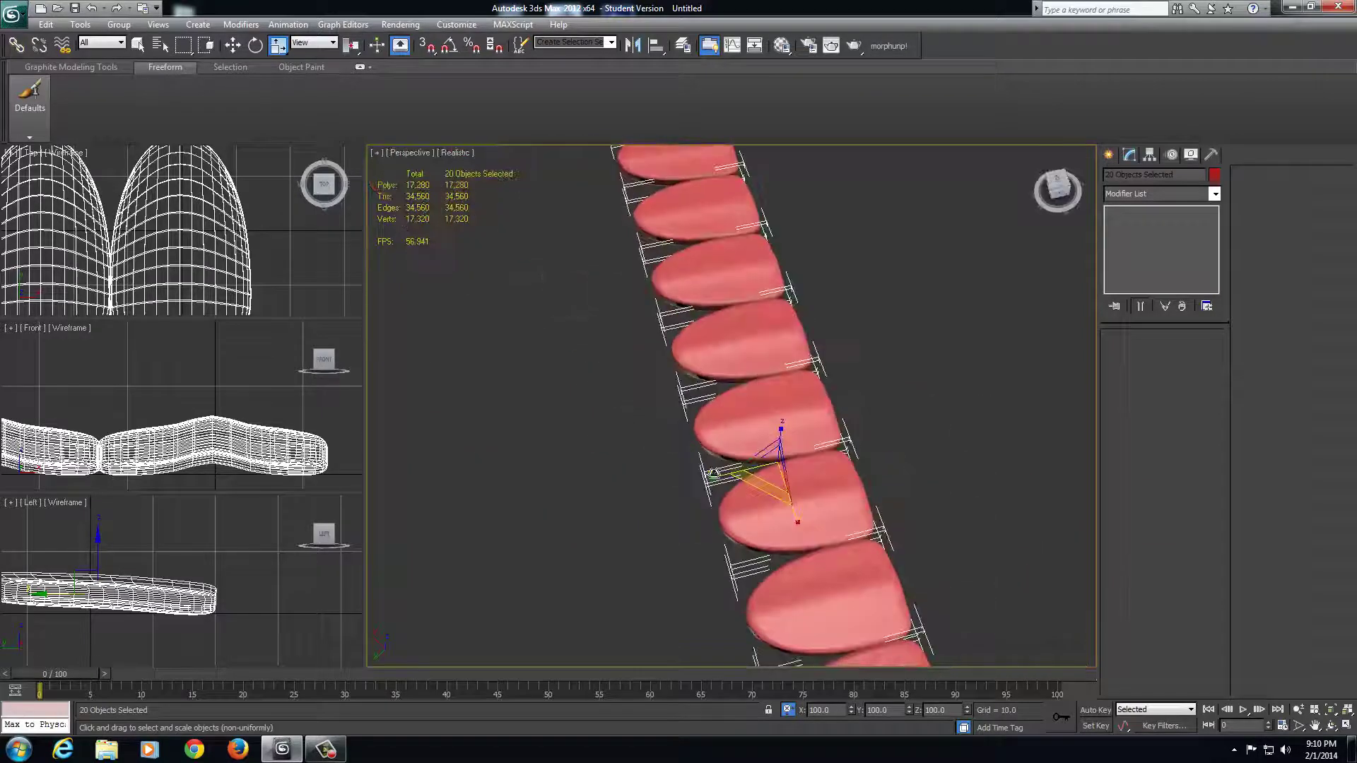
left_click_drag(713, 474, 707, 477)
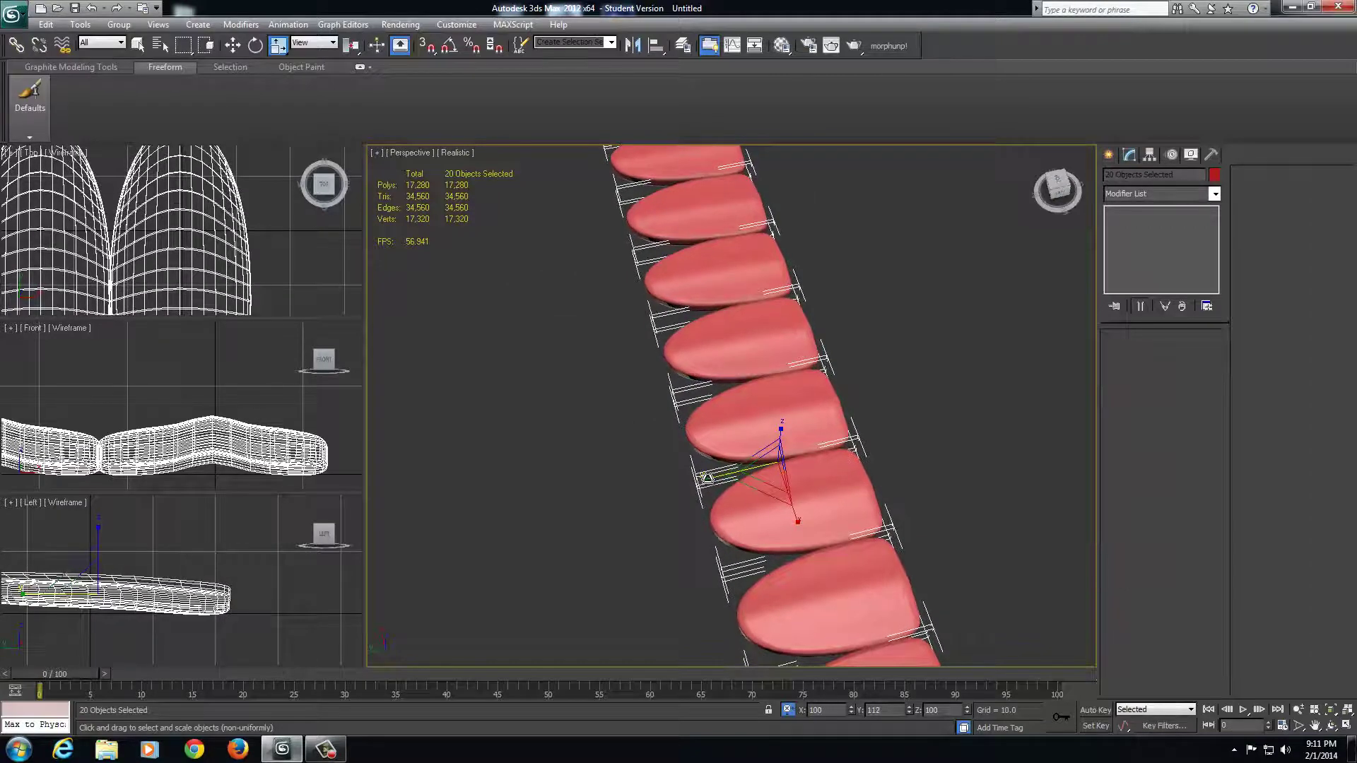
- Tilt the whole row of scales slightly about X with the rotate gizmo
middle_click_drag(651, 499, 672, 461, "alt")
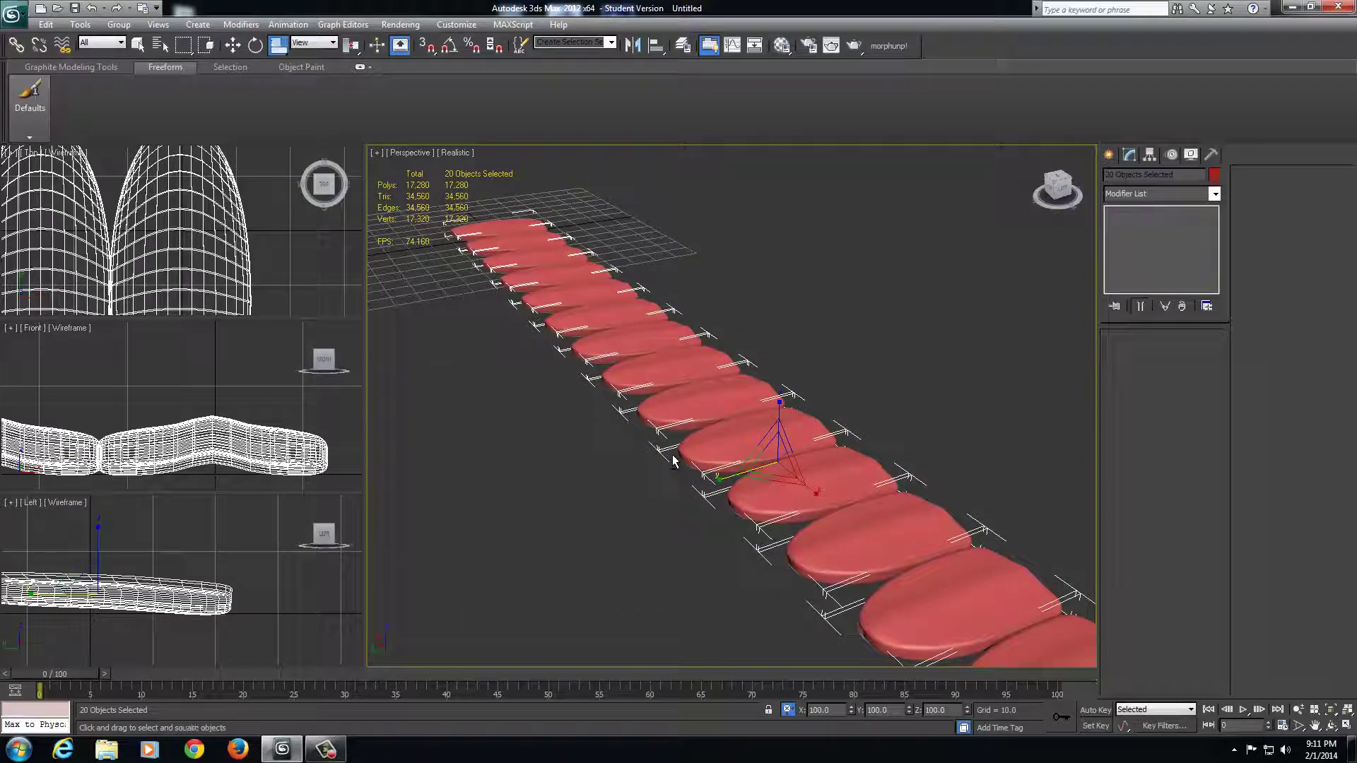
key("e")
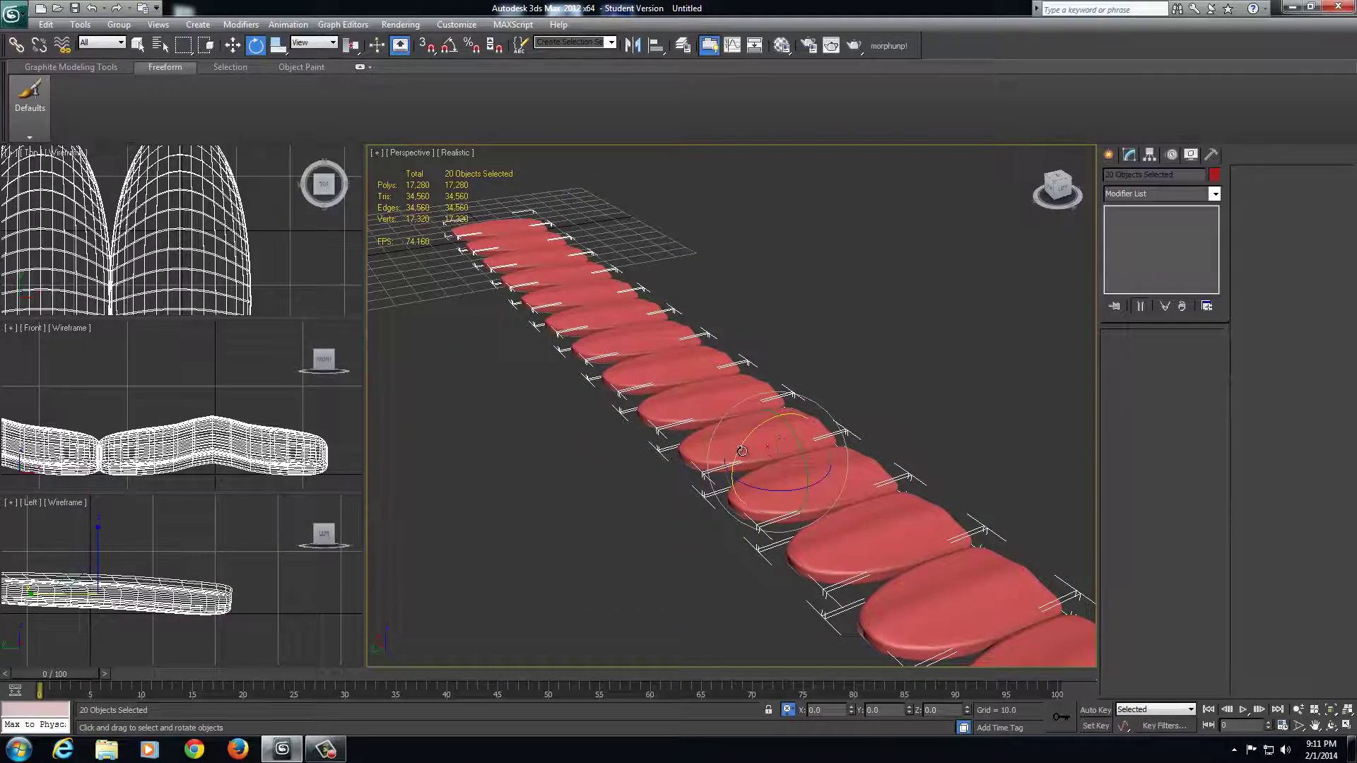
left_click_drag(741, 450, 703, 553)
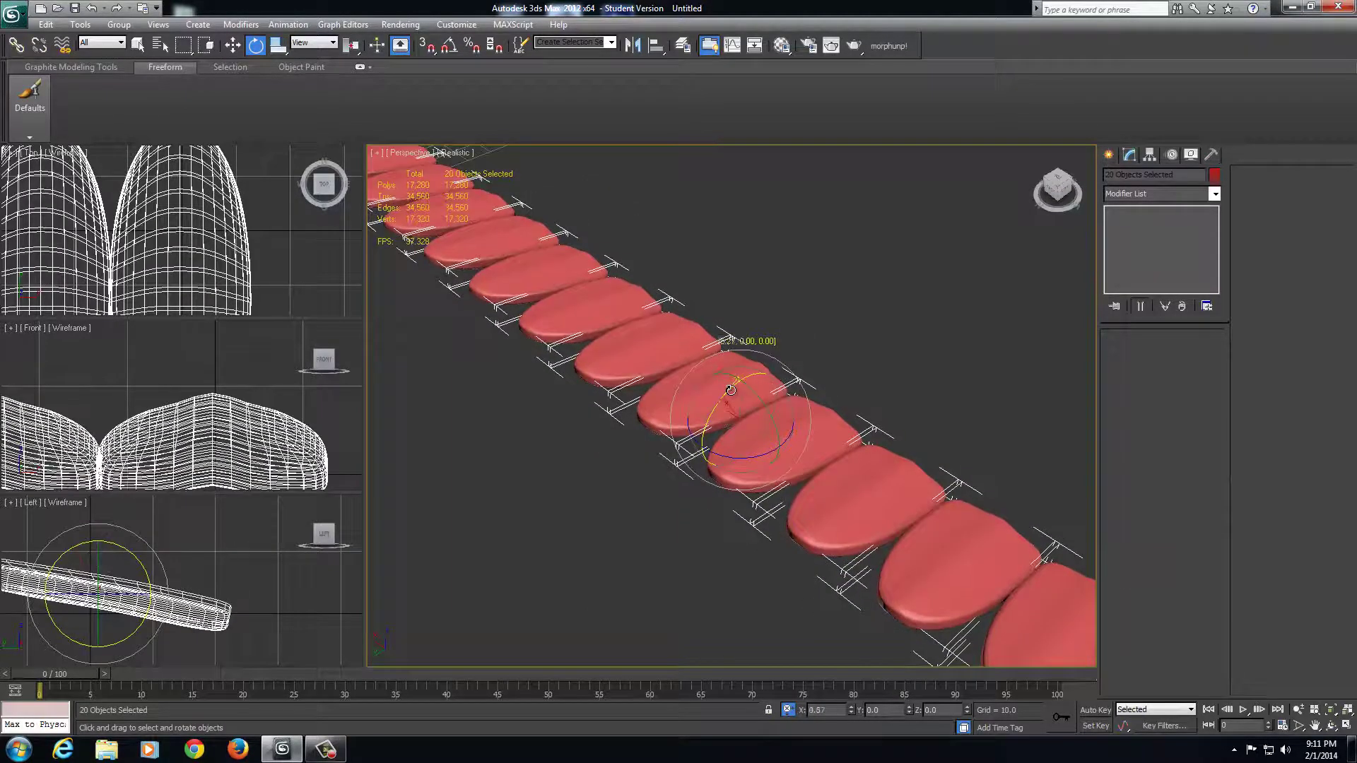
middle_click_drag(703, 552, 781, 516, "alt")
- Clone the tilted row as a copy and move it down beneath the first row
key("ctrl+v")
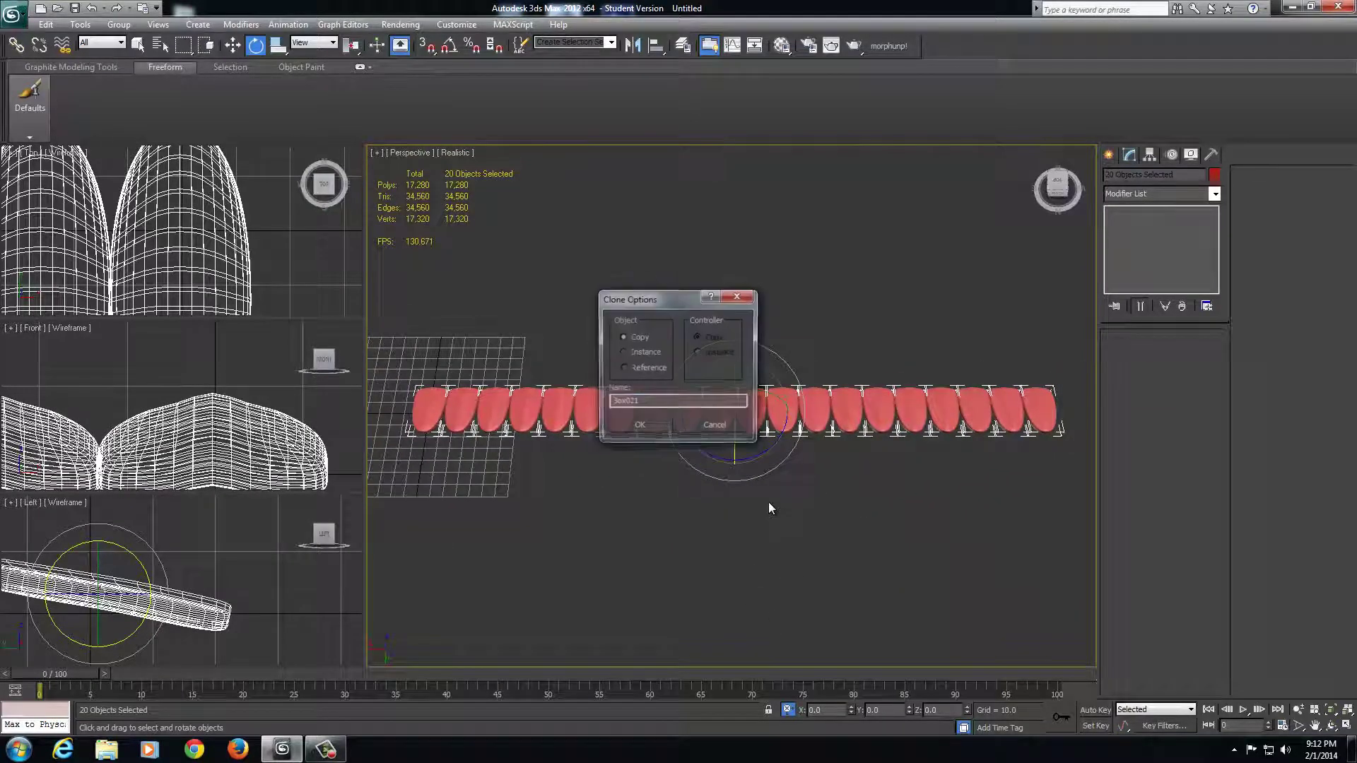
left_click(647, 425)
key("w")
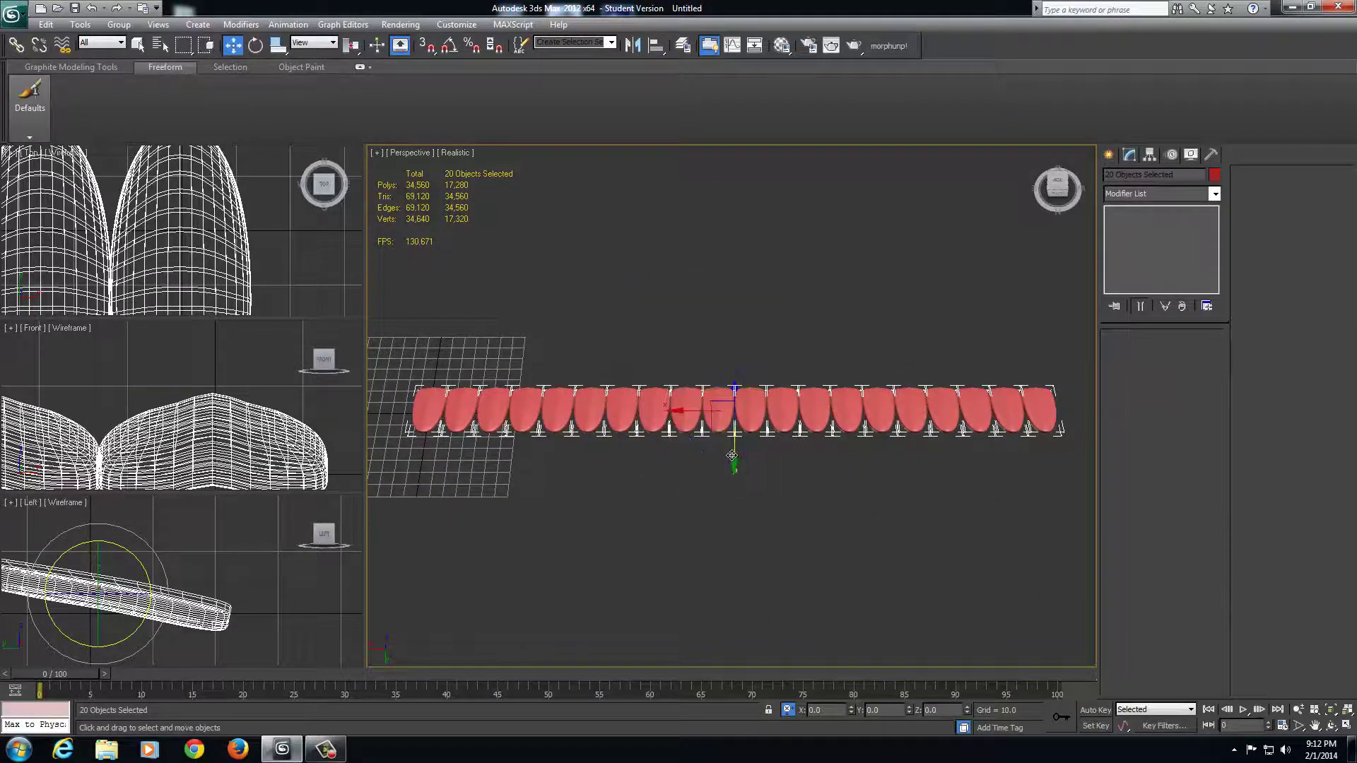
mouse_move(734, 460)
left_mouse_down()
mouse_move(742, 475)
mouse_move(718, 506)
mouse_move(748, 504)
left_mouse_up()
scroll(739, 487, "up", 5)
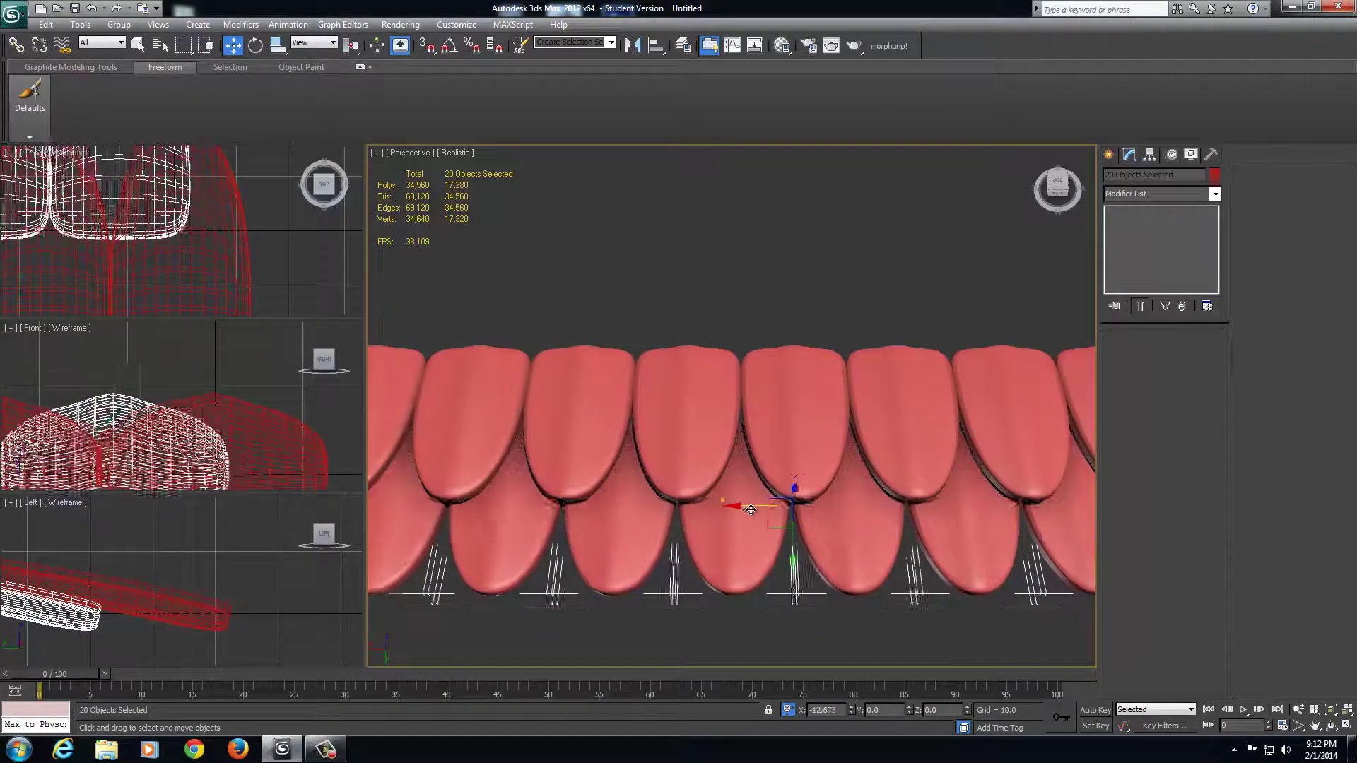
- From the front view, offset the copied row half a scale sideways to overlap the first
left_click(1059, 199)
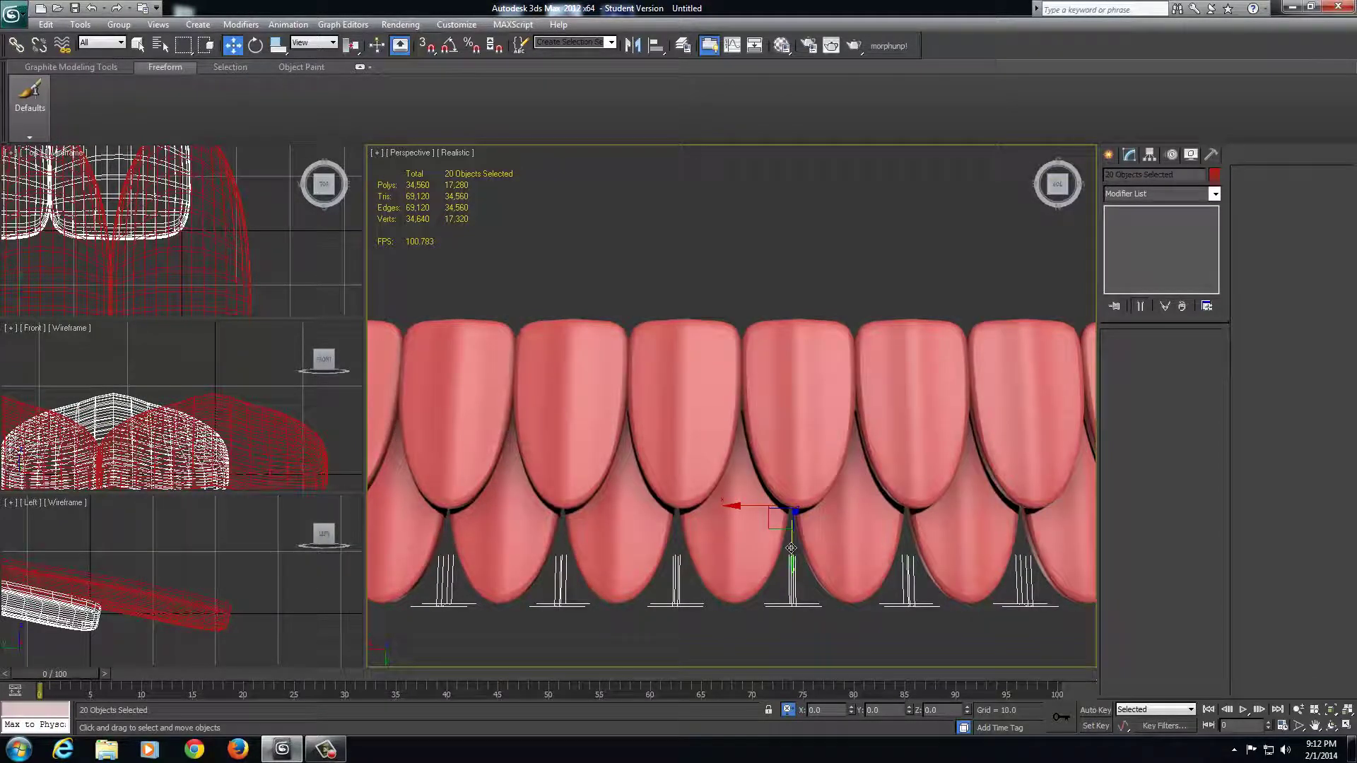
left_click_drag(801, 558, 795, 537)
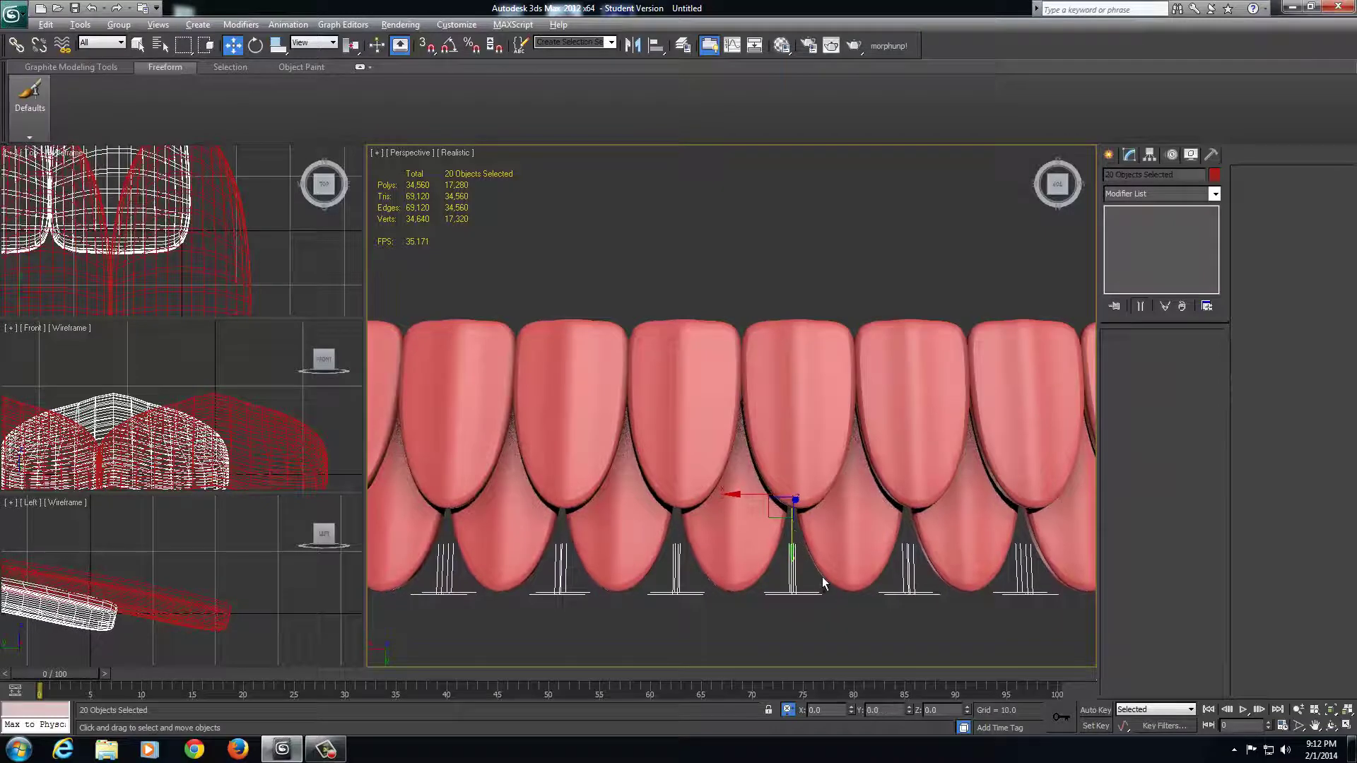
scroll(817, 575, "down", 3)
scroll(799, 575, "up", 1)
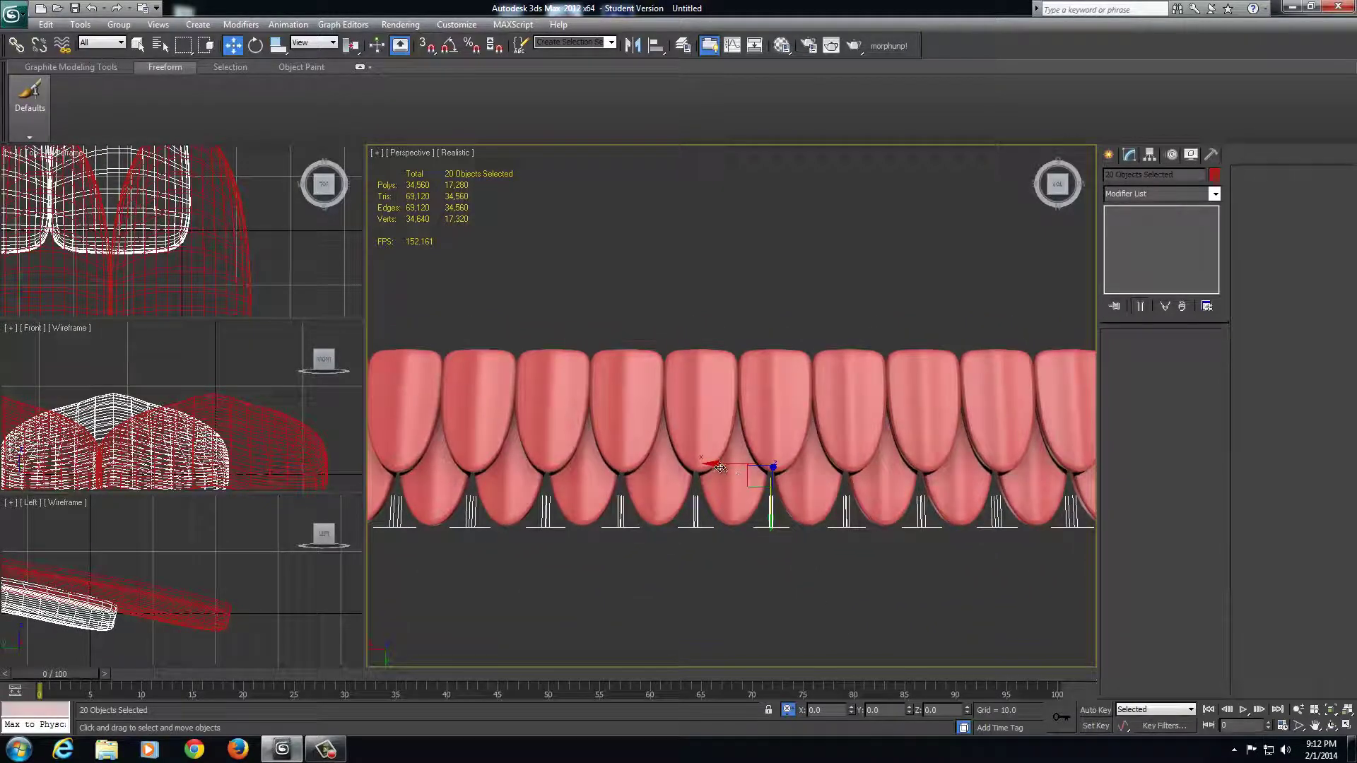
left_click_drag(716, 463, 720, 463)
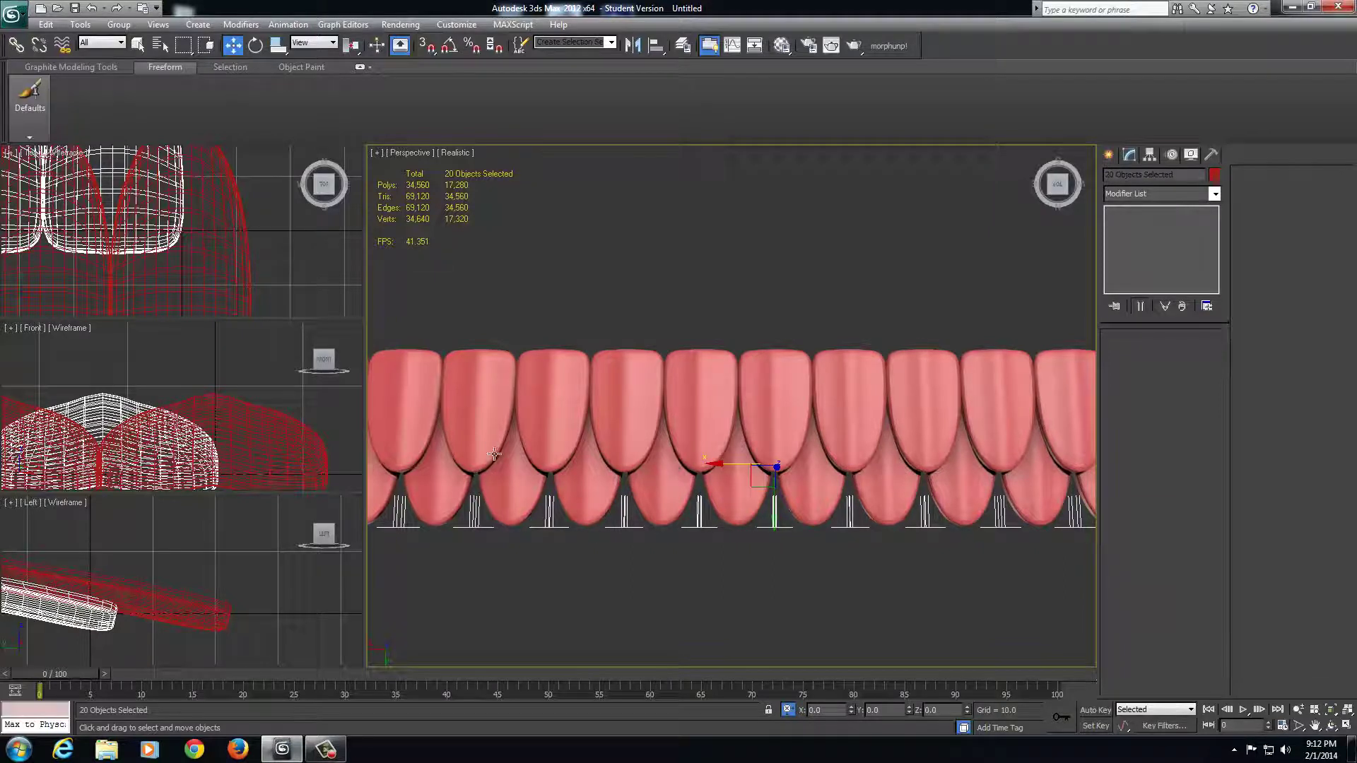
scroll(795, 650, "down", 6)
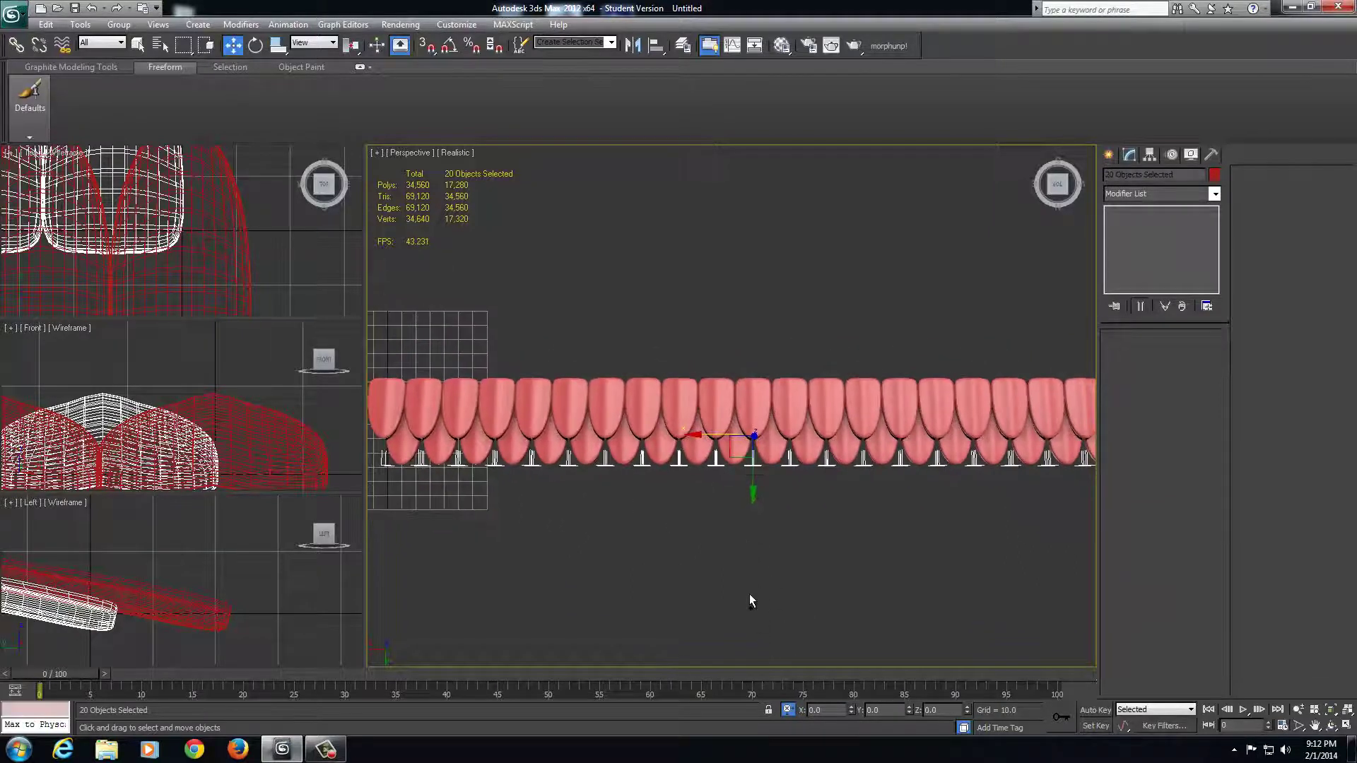
- Copy the two staggered rows and place the copies below them
left_click_drag(396, 367, 1102, 514)
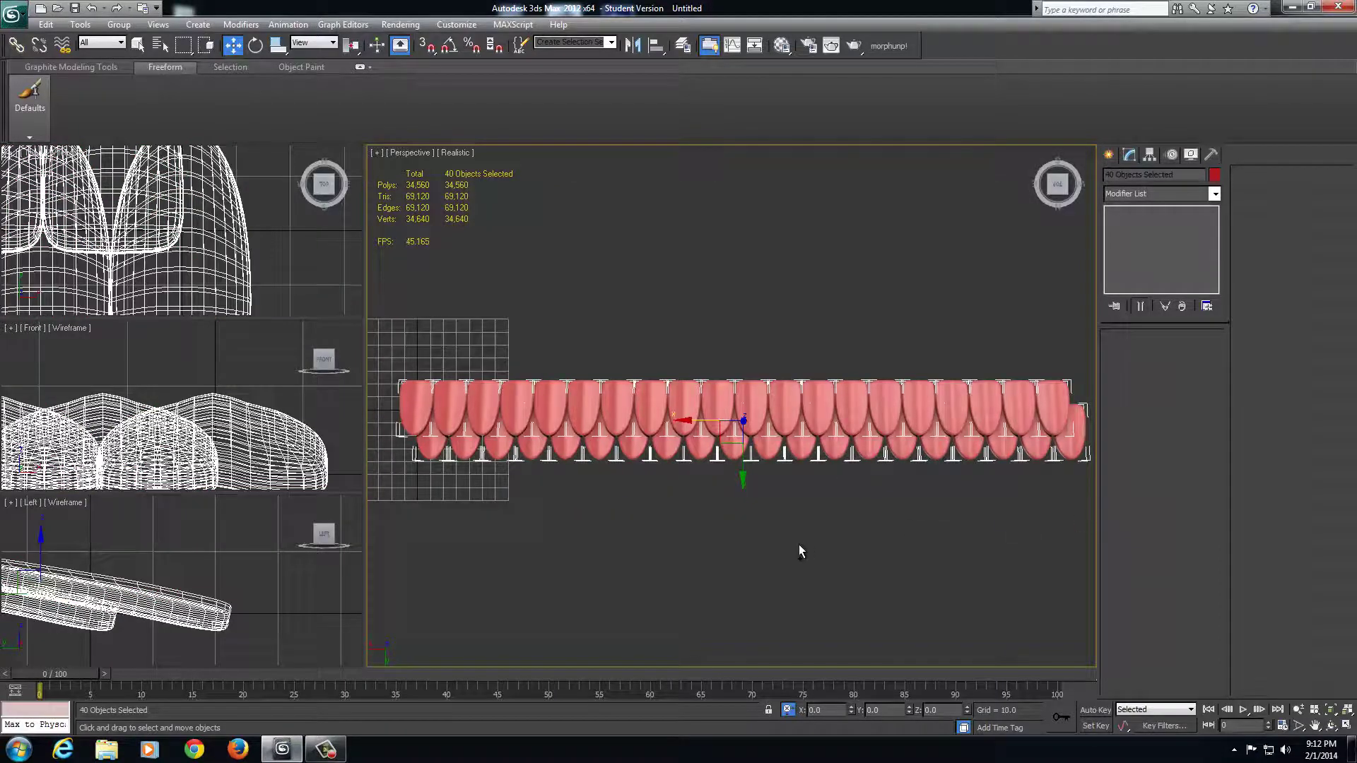
key("ctrl+v")
key("Return")
left_click_drag(742, 460, 756, 516)
scroll(761, 528, "up", 4)
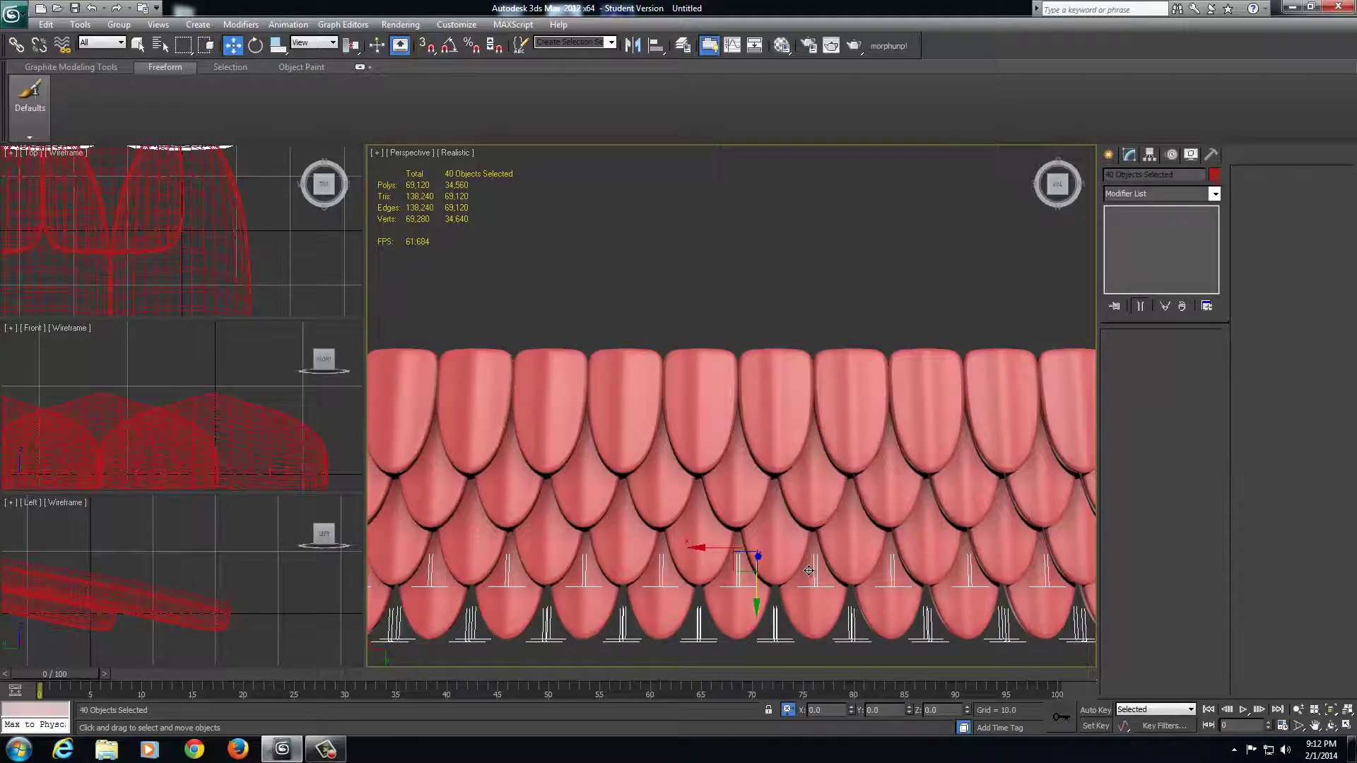
middle_click_drag(808, 570, 800, 480)
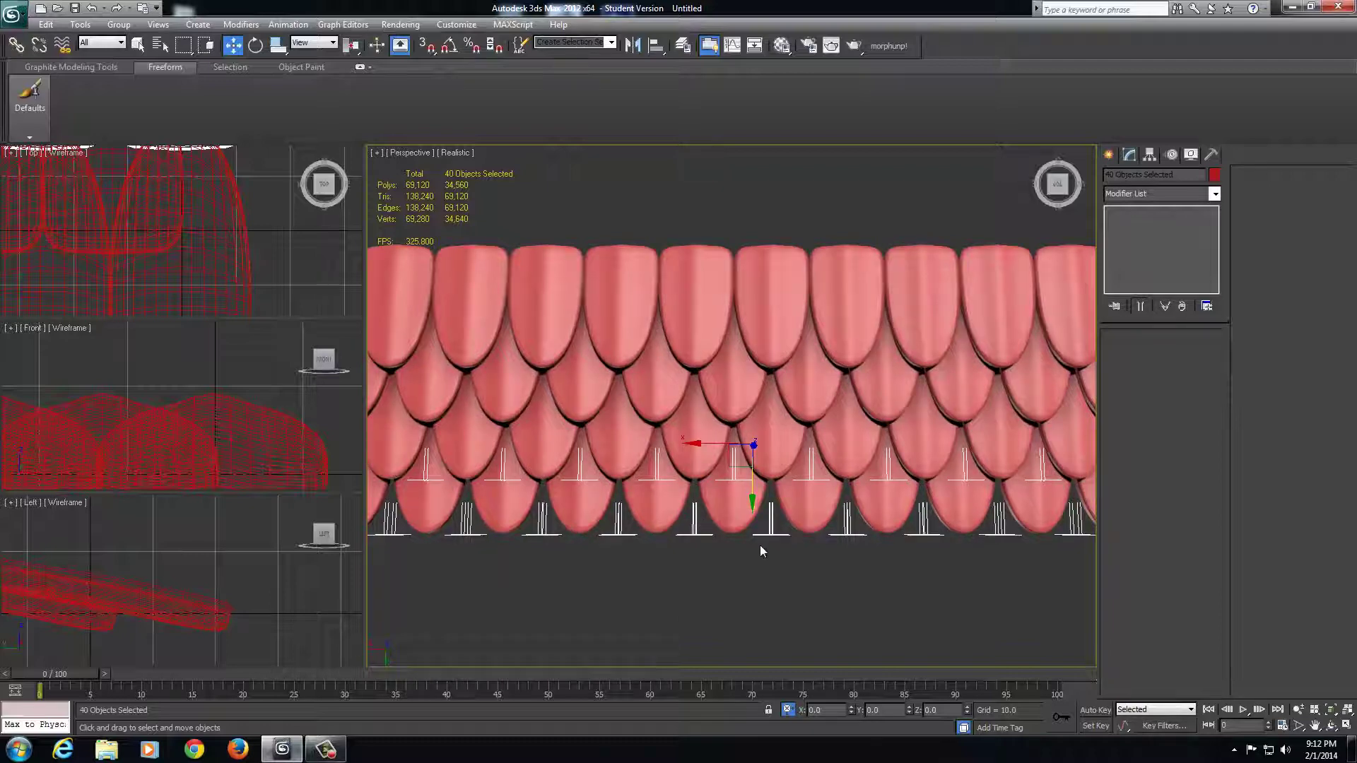
middle_click_drag(761, 551, 740, 543)
scroll(739, 542, "down", 5)
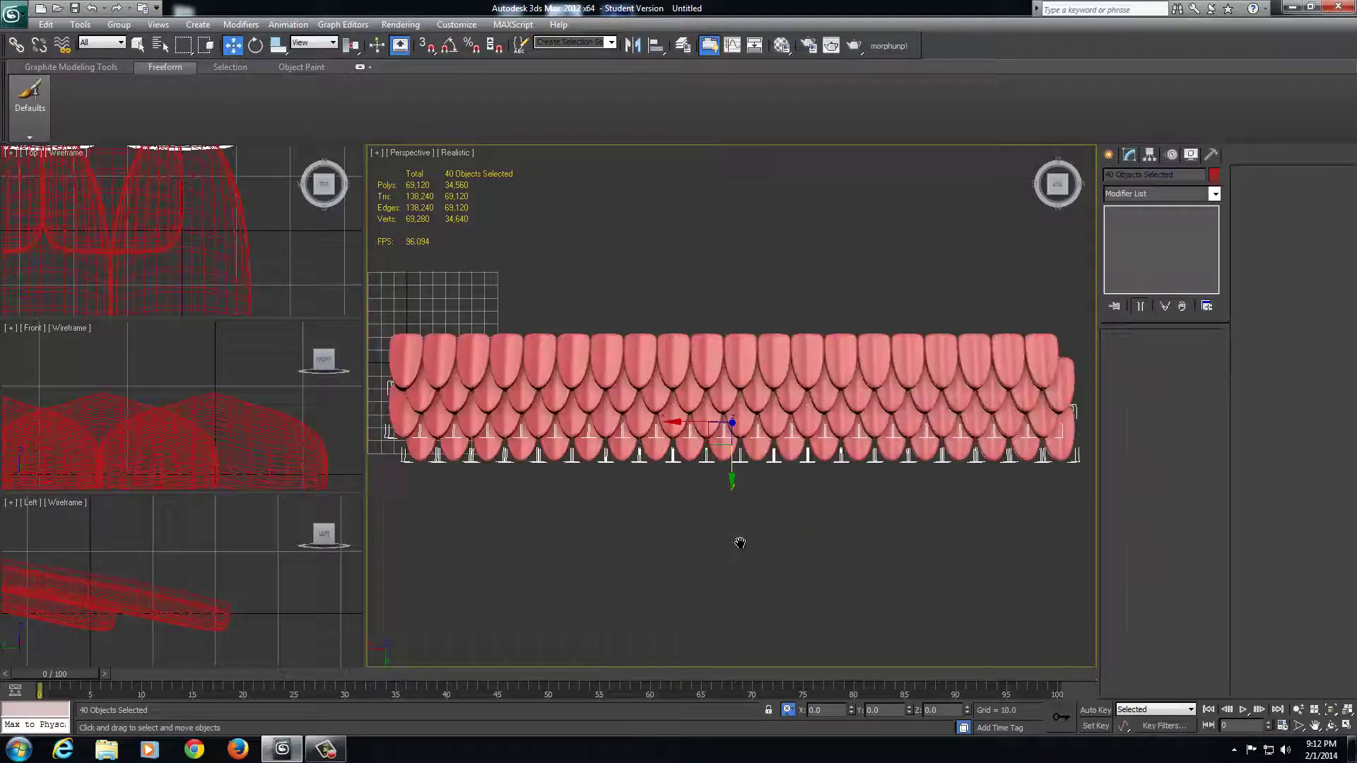
- Copy all four rows and place the copies below the existing ones
left_click_drag(477, 318, 986, 557)
left_click_drag(733, 458, 731, 460, "shift")
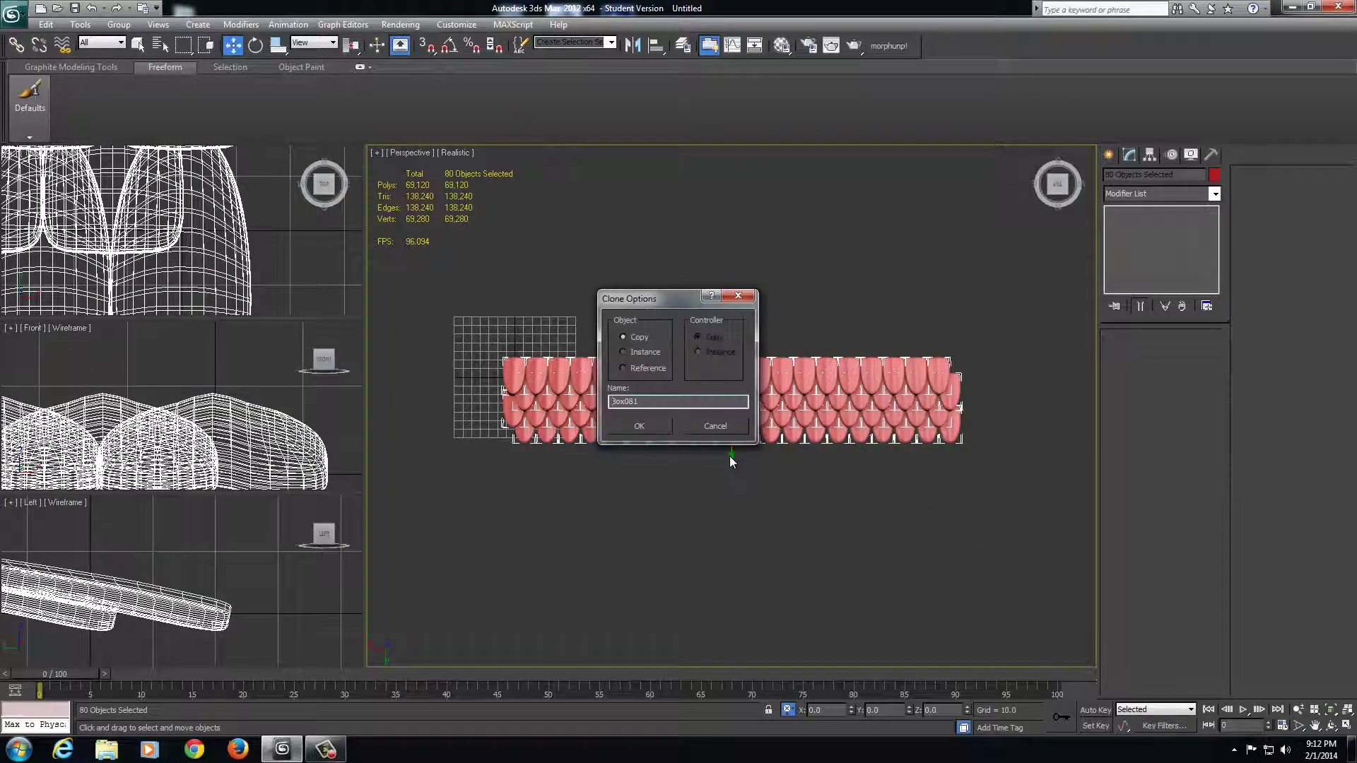
left_click(639, 427)
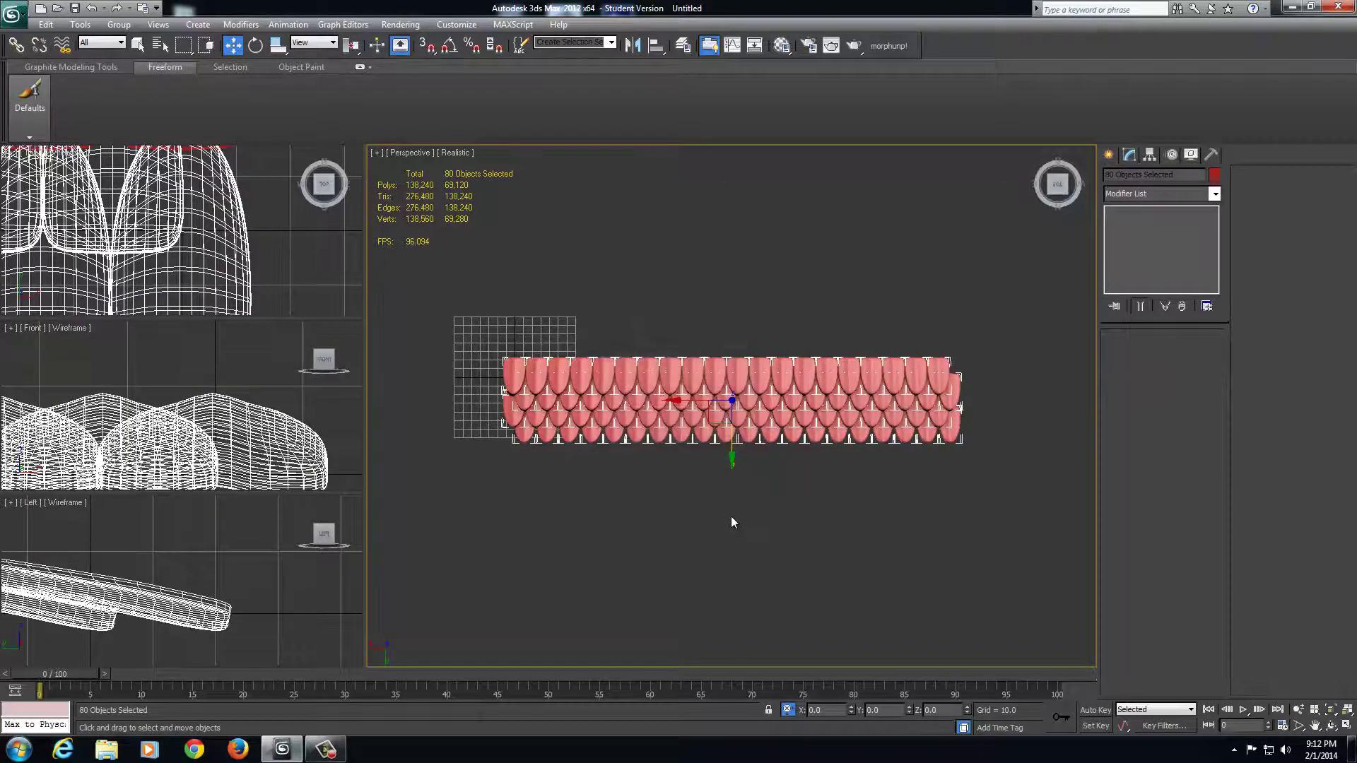
left_click_drag(726, 452, 755, 511)
scroll(755, 512, "up", 5)
scroll(756, 520, "down", 2)
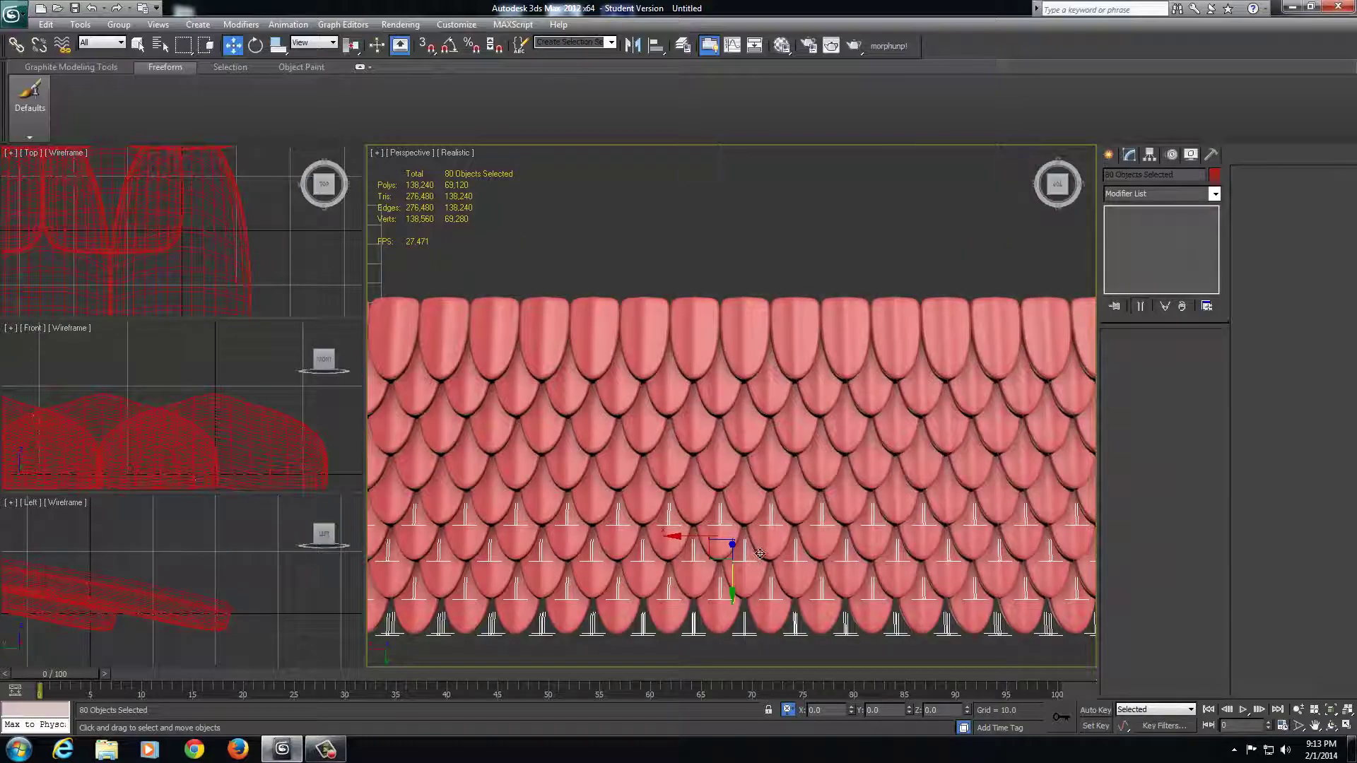
middle_click_drag(760, 553, 762, 485)
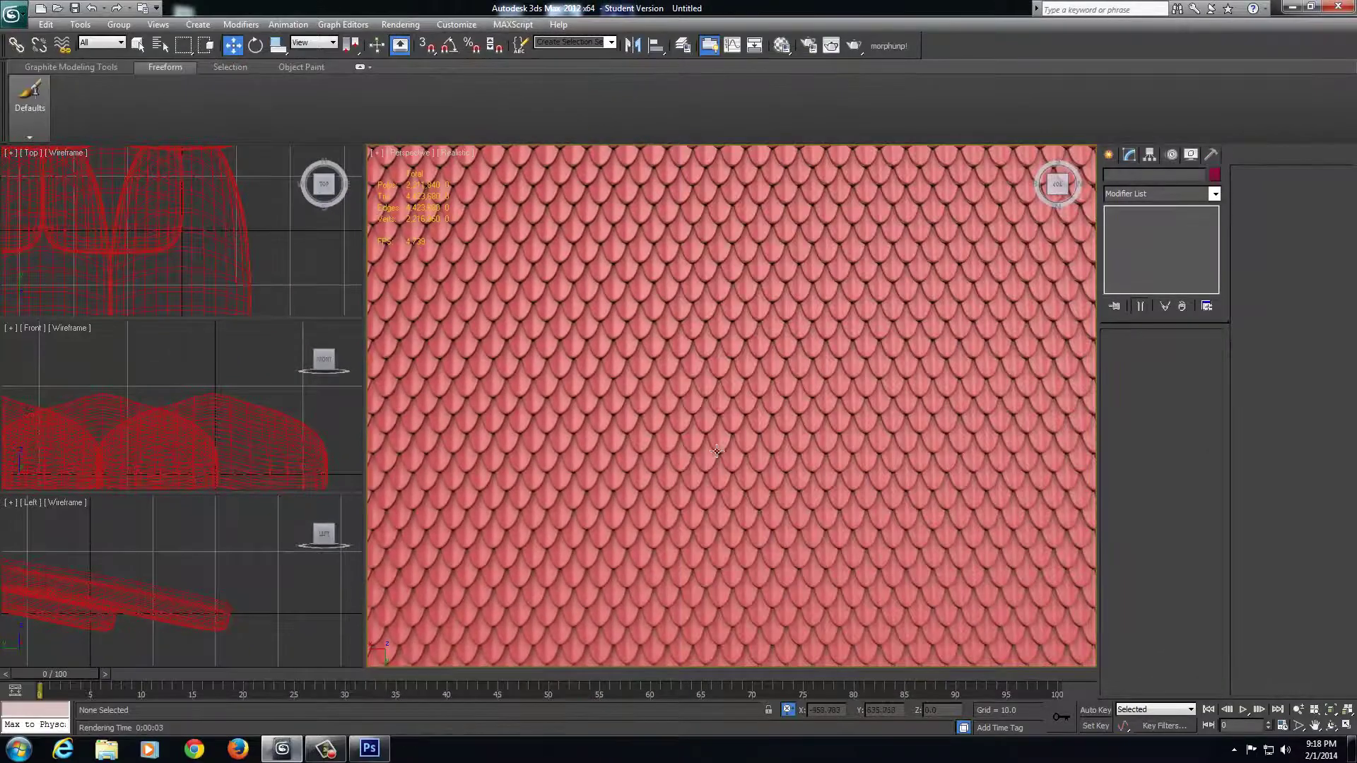
- Zoom out and orbit to see the whole scale sheet at an angle, with the Create panel showing
scroll(696, 615, "down", 2)
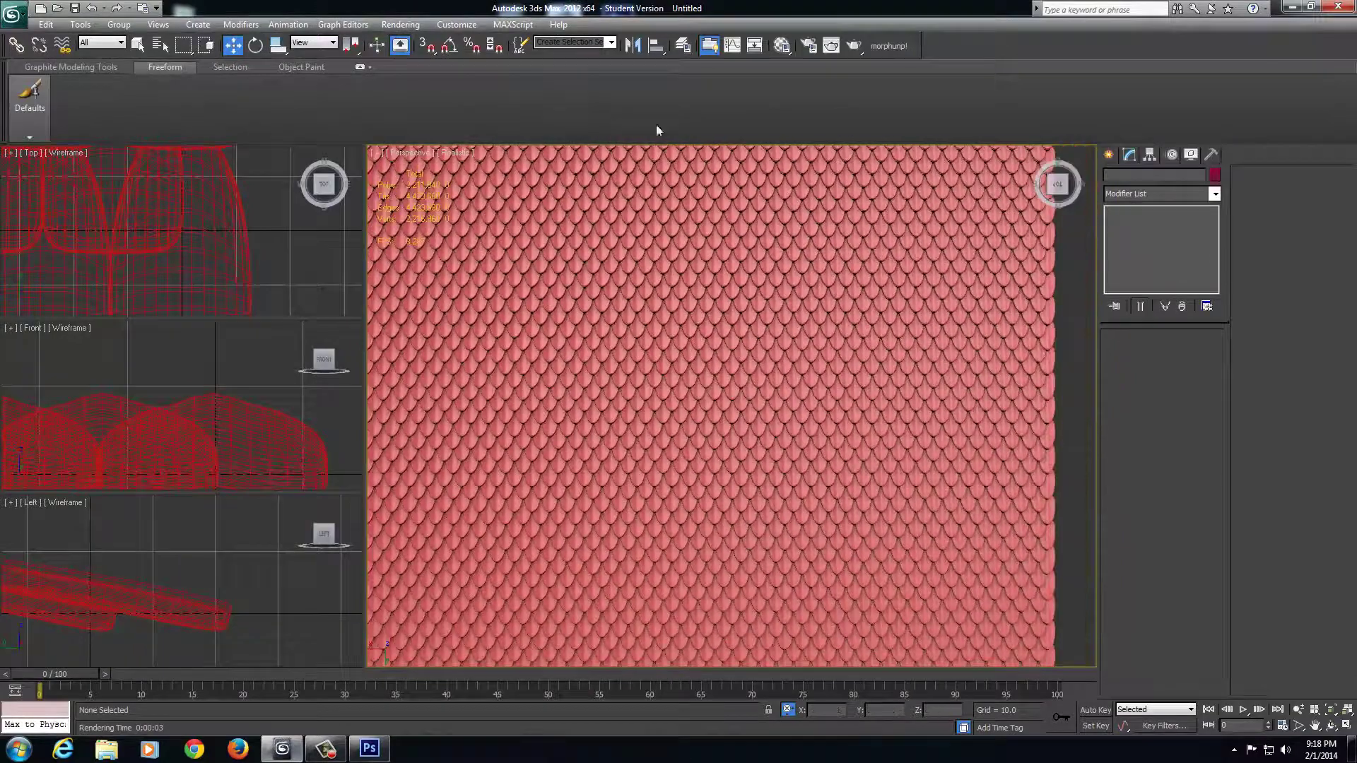
scroll(705, 304, "down", 4)
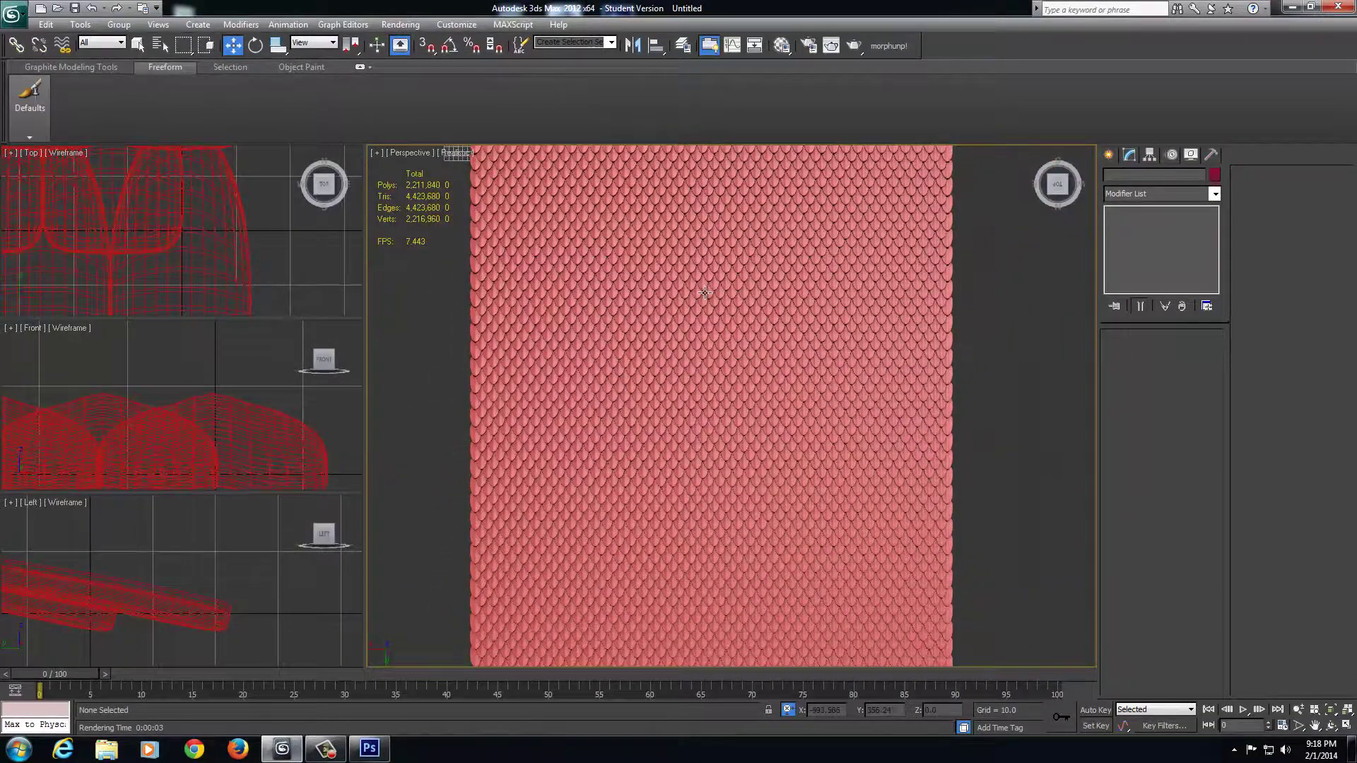
scroll(704, 292, "down", 3)
middle_click_drag(971, 399, 838, 328, "alt")
left_click(1108, 156)
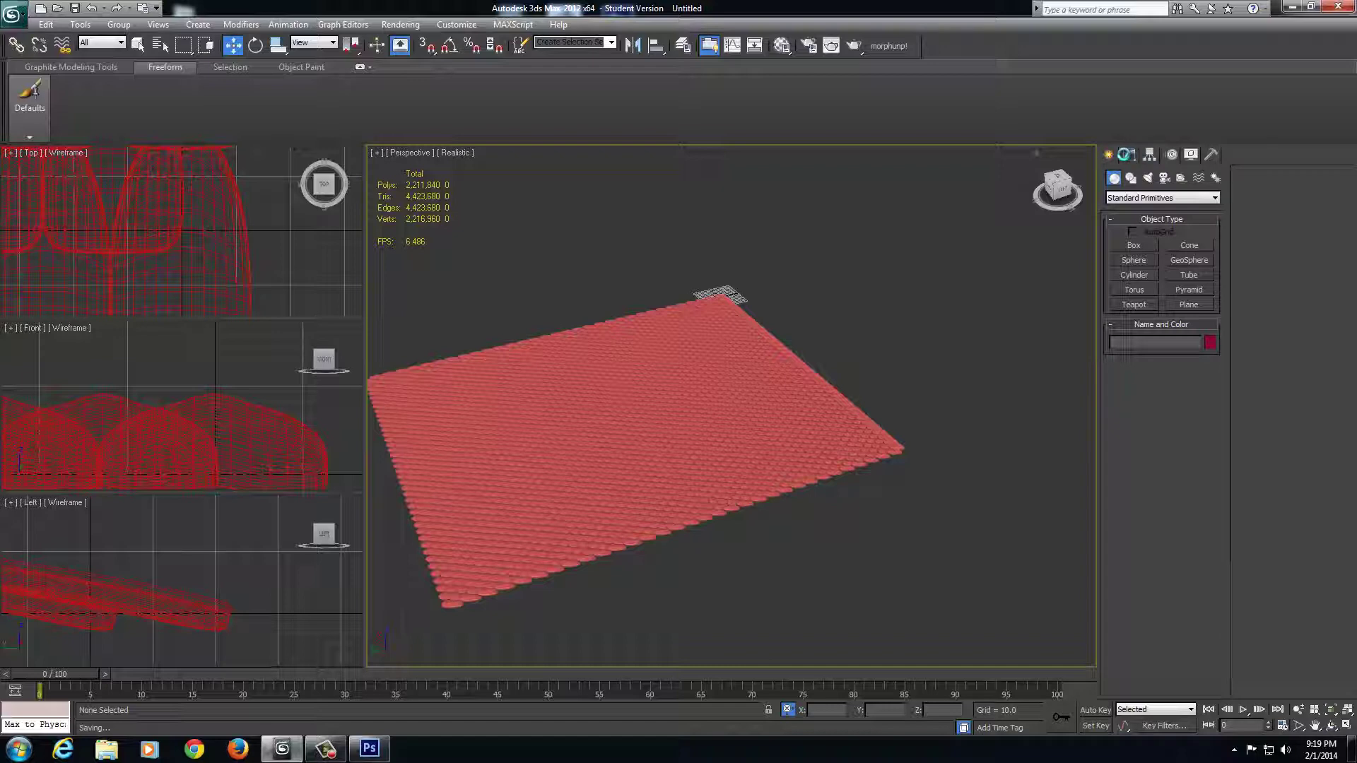
- Create a standard Target Spot, Spot001, aimed down onto the scale plane
left_click(1153, 181)
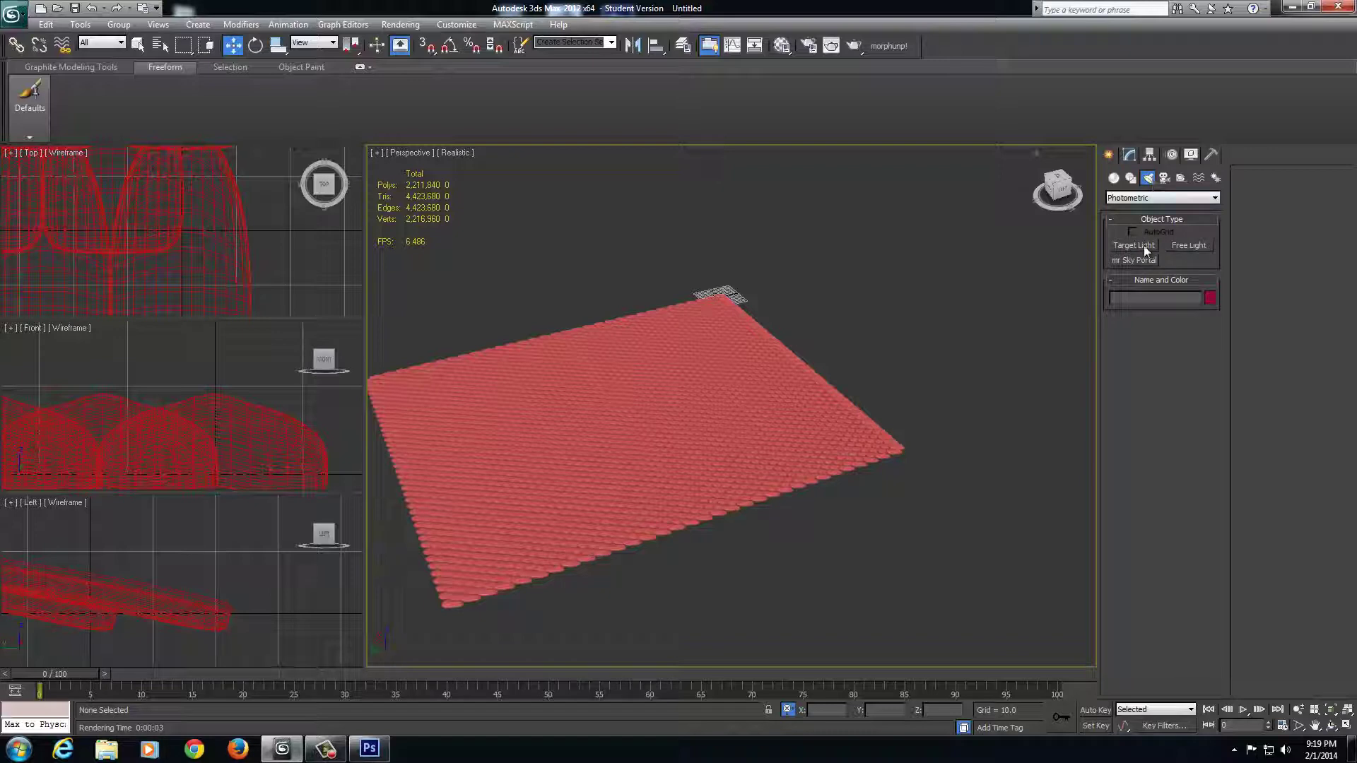
left_click(1140, 199)
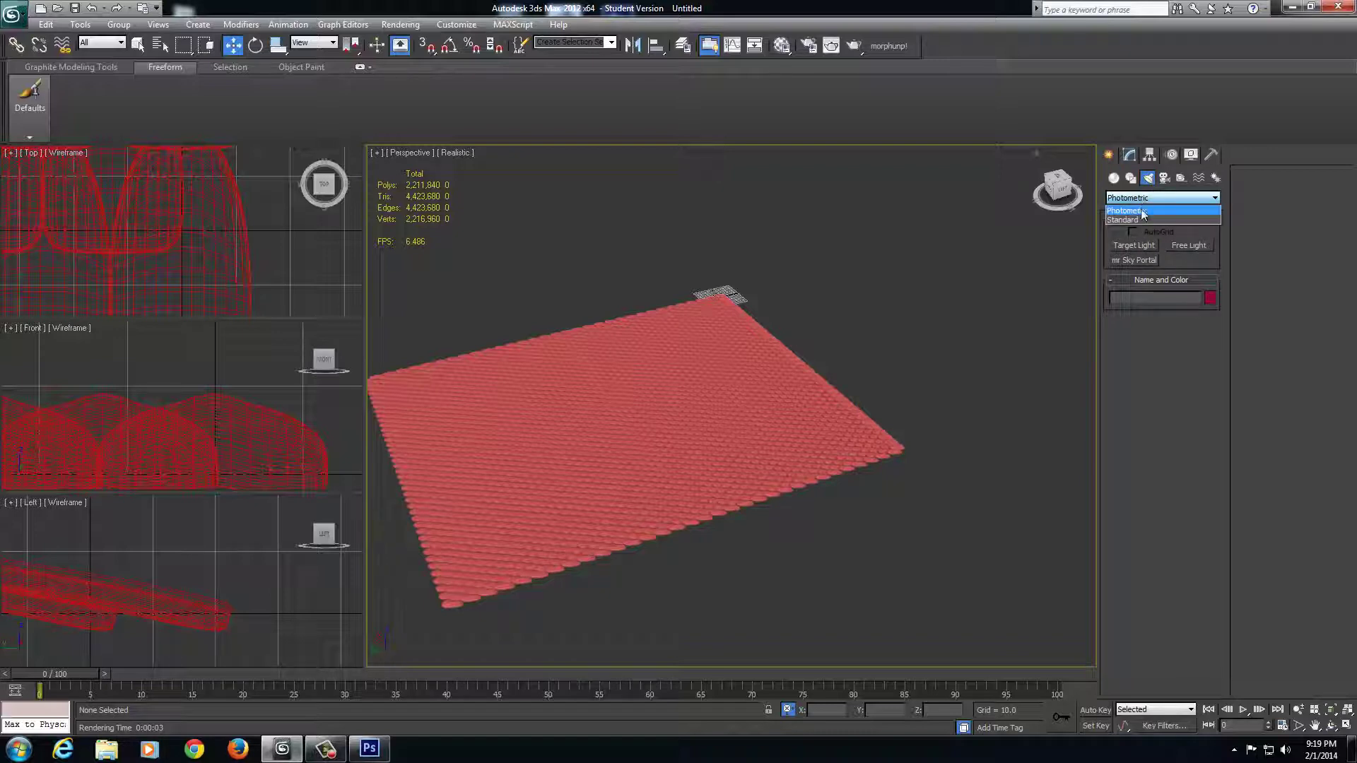
left_click(1139, 216)
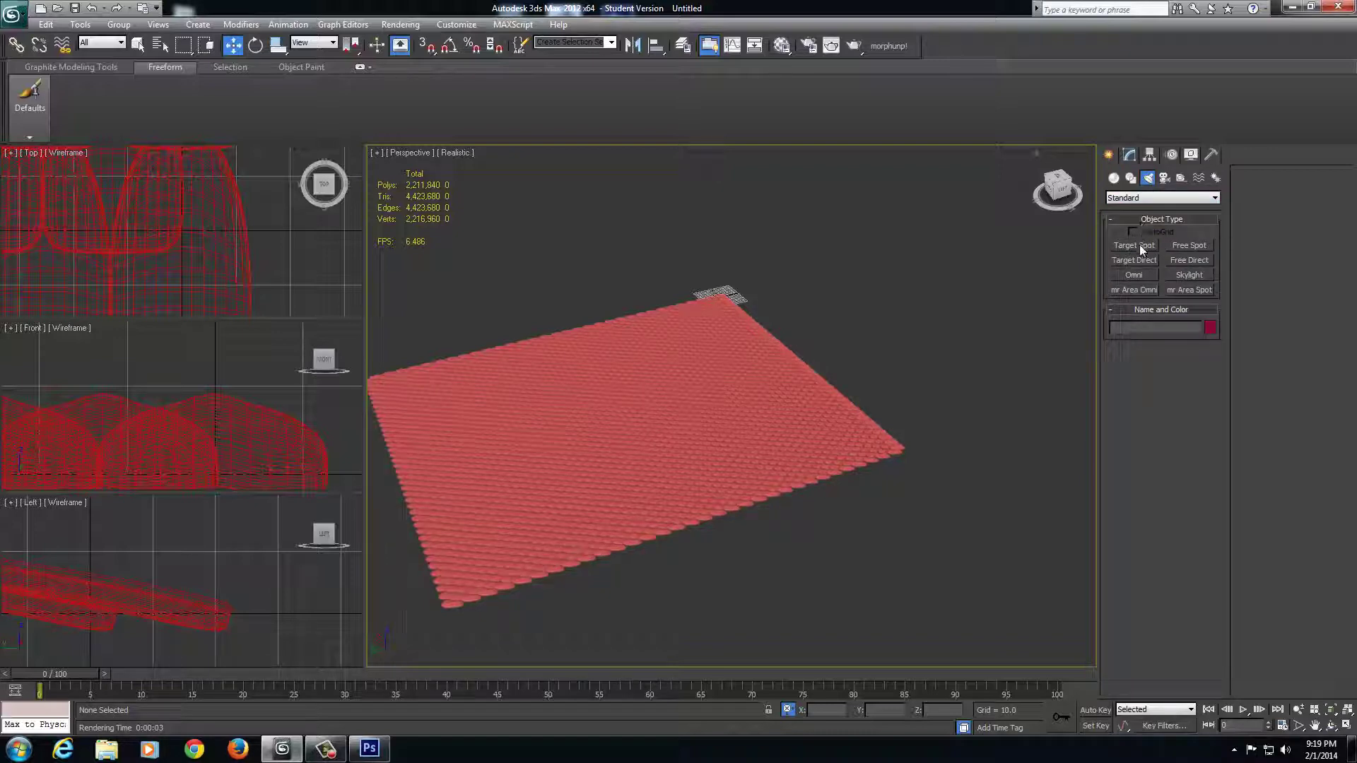
left_click(1139, 244)
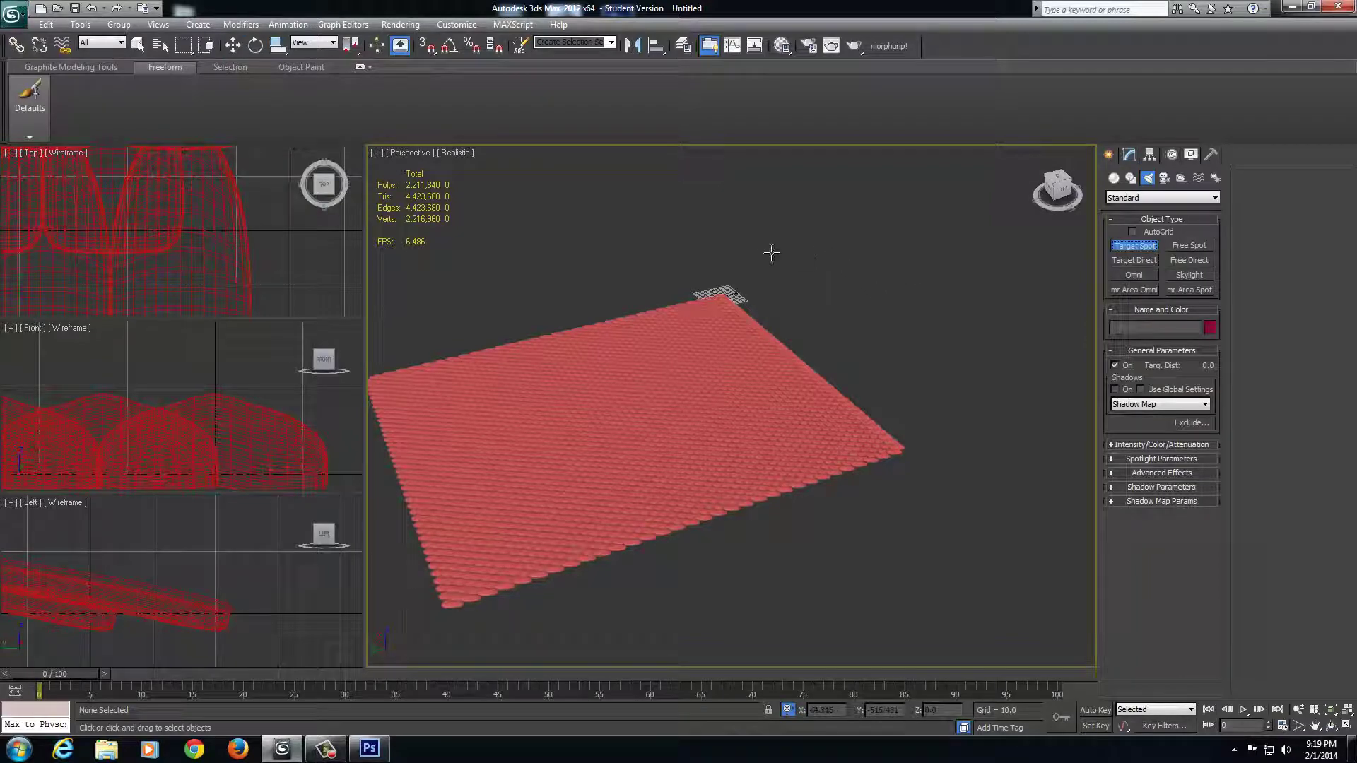
left_click_drag(815, 244, 709, 364)
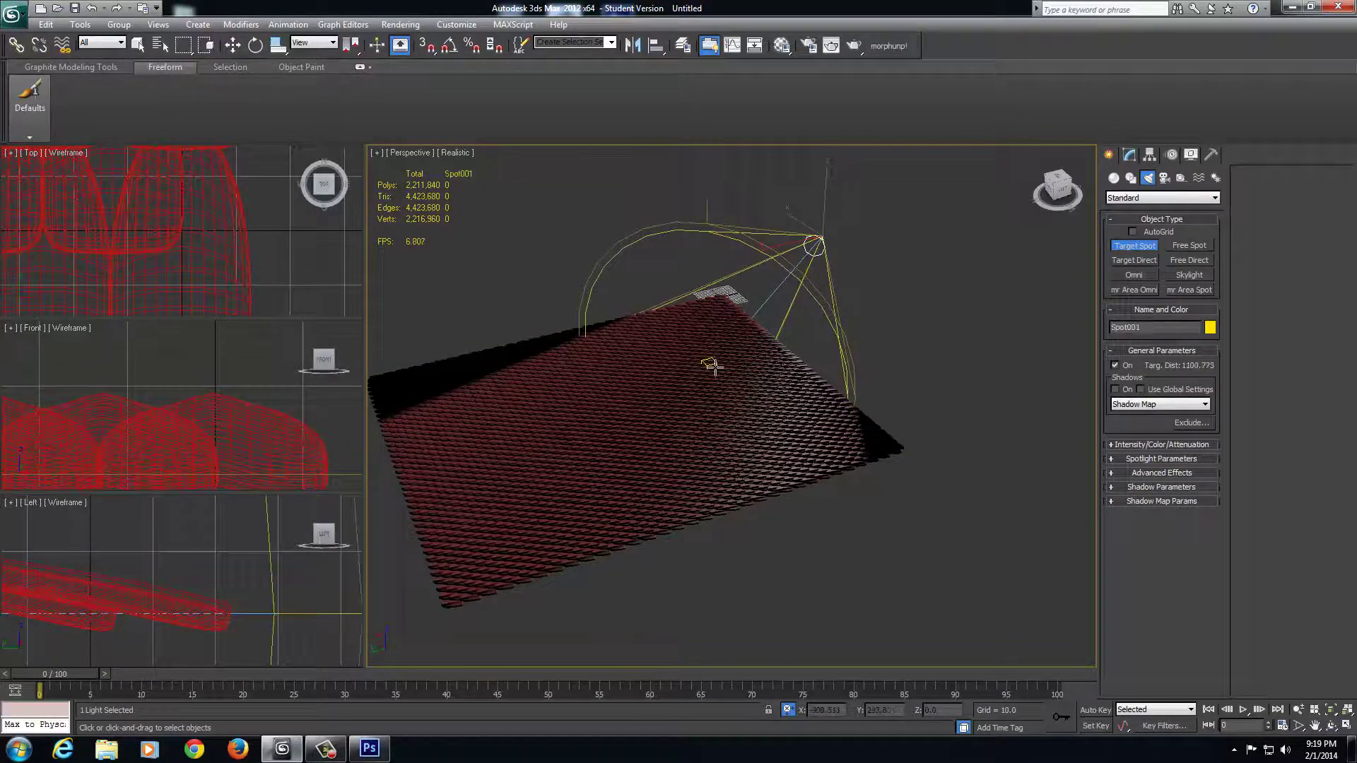
right_click(817, 242)
- Reposition Spot001 above the scales, shifting it right and then back left
key("w")
left_click_drag(816, 244, 883, 290)
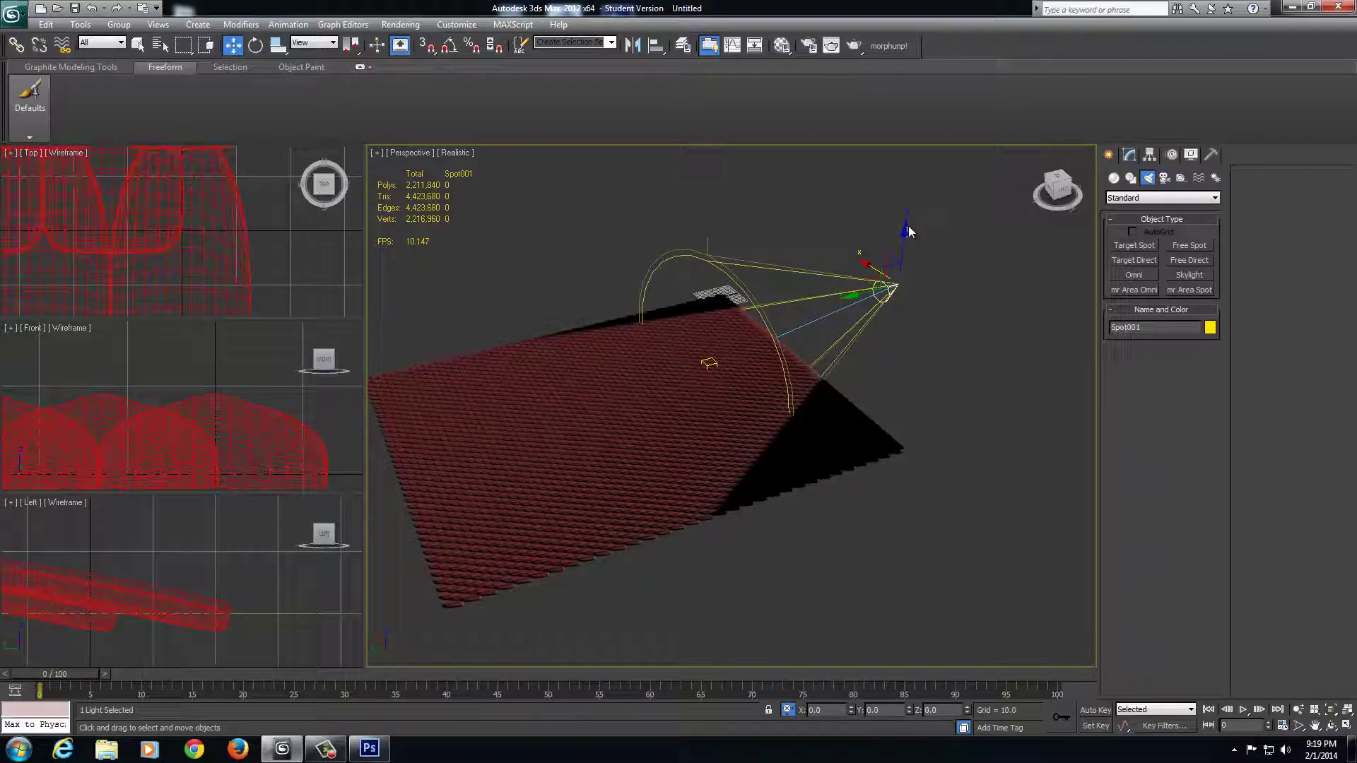
left_click(909, 250)
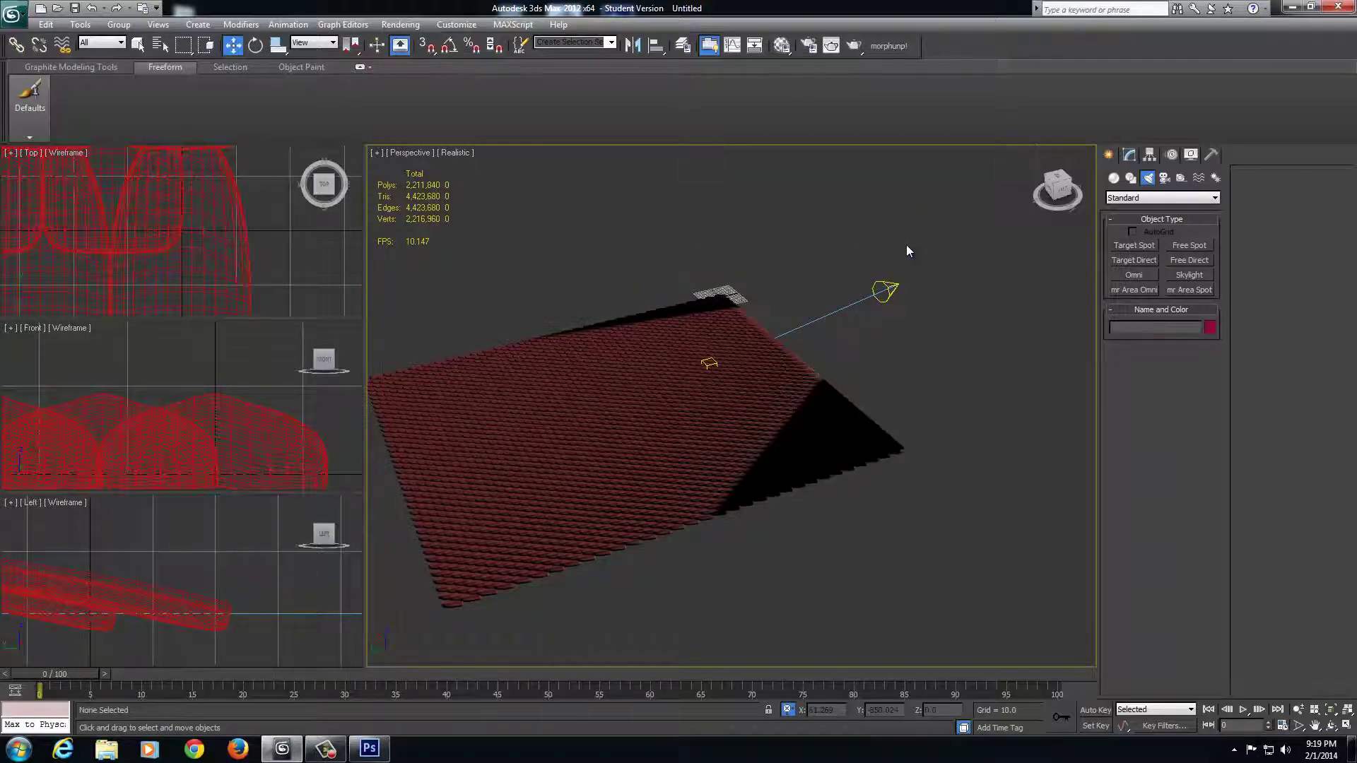
left_click(880, 291)
left_click_drag(880, 291, 838, 286)
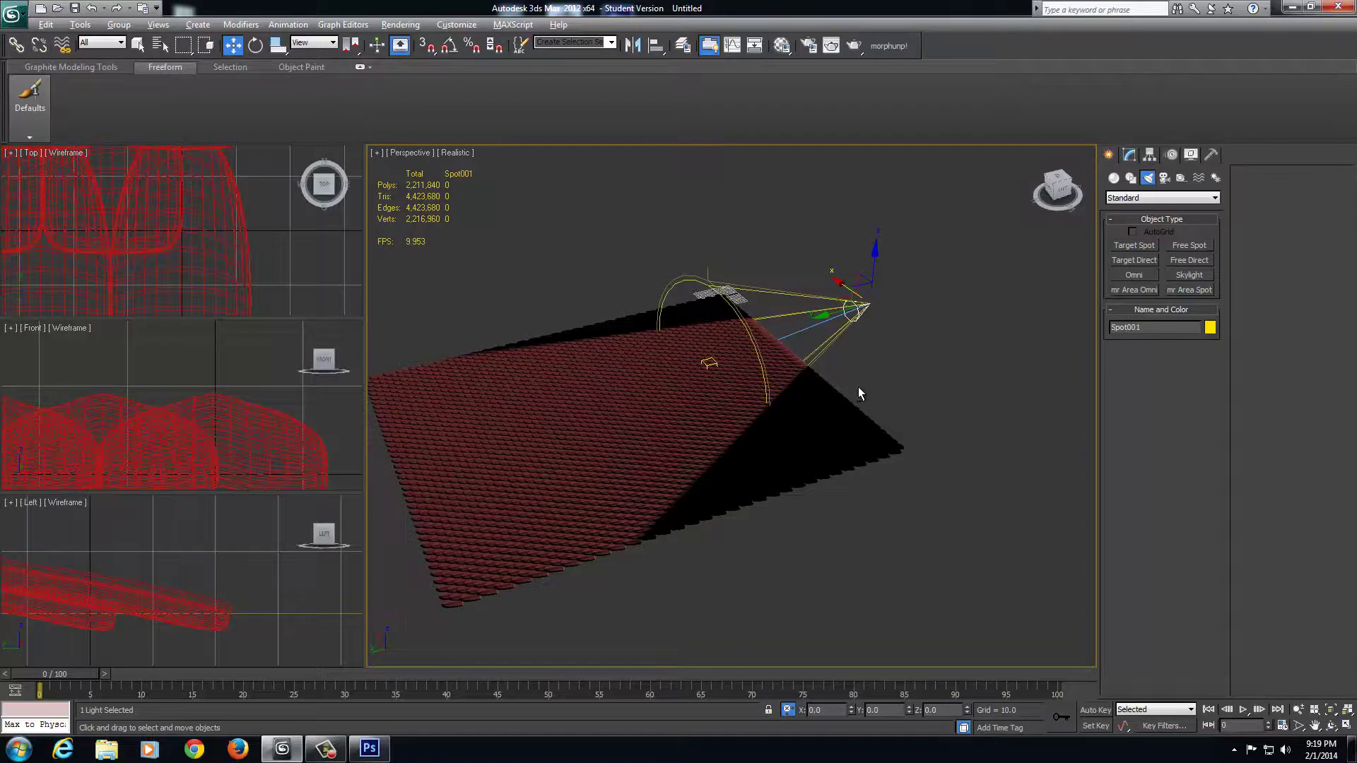
- Move the spotlight's target across the plane and raise Spot001 higher
middle_click_drag(857, 387, 940, 421, "alt")
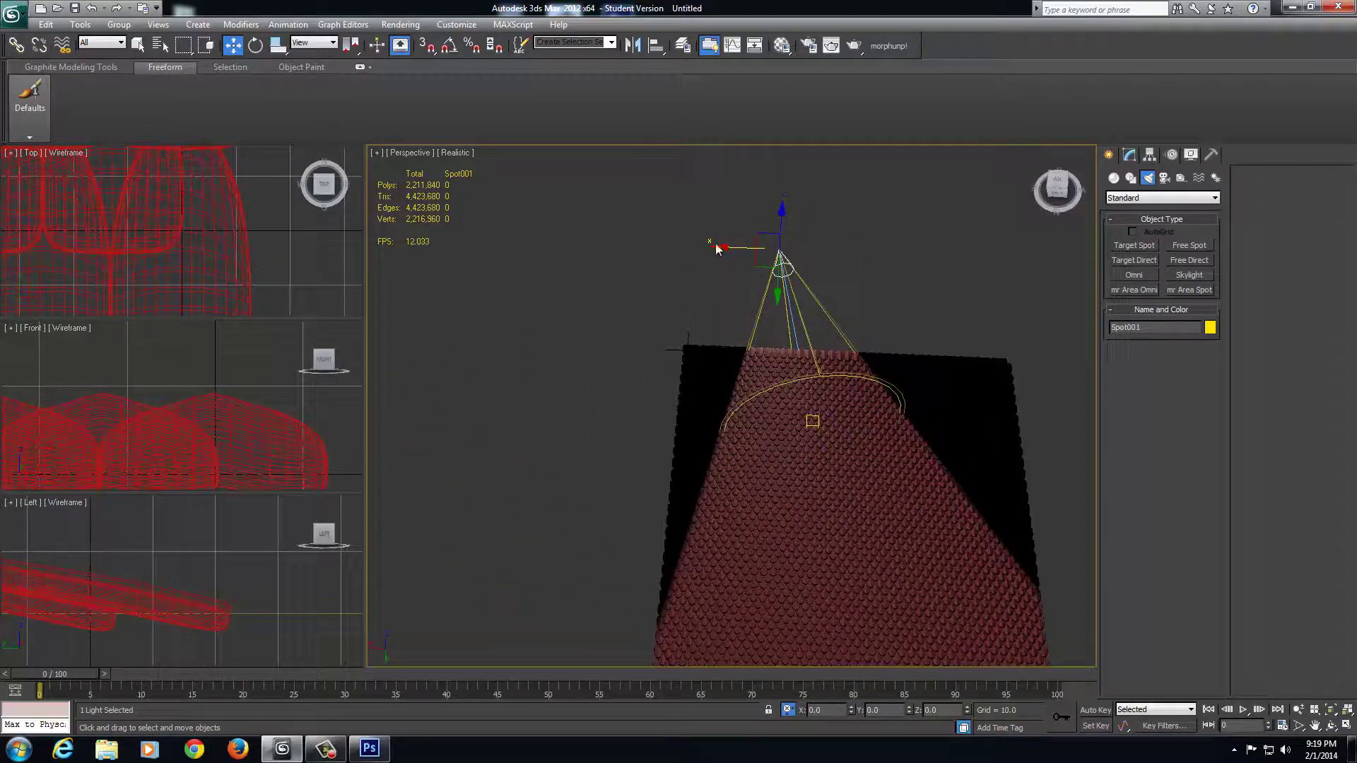
left_click_drag(716, 248, 804, 256)
left_click(813, 422)
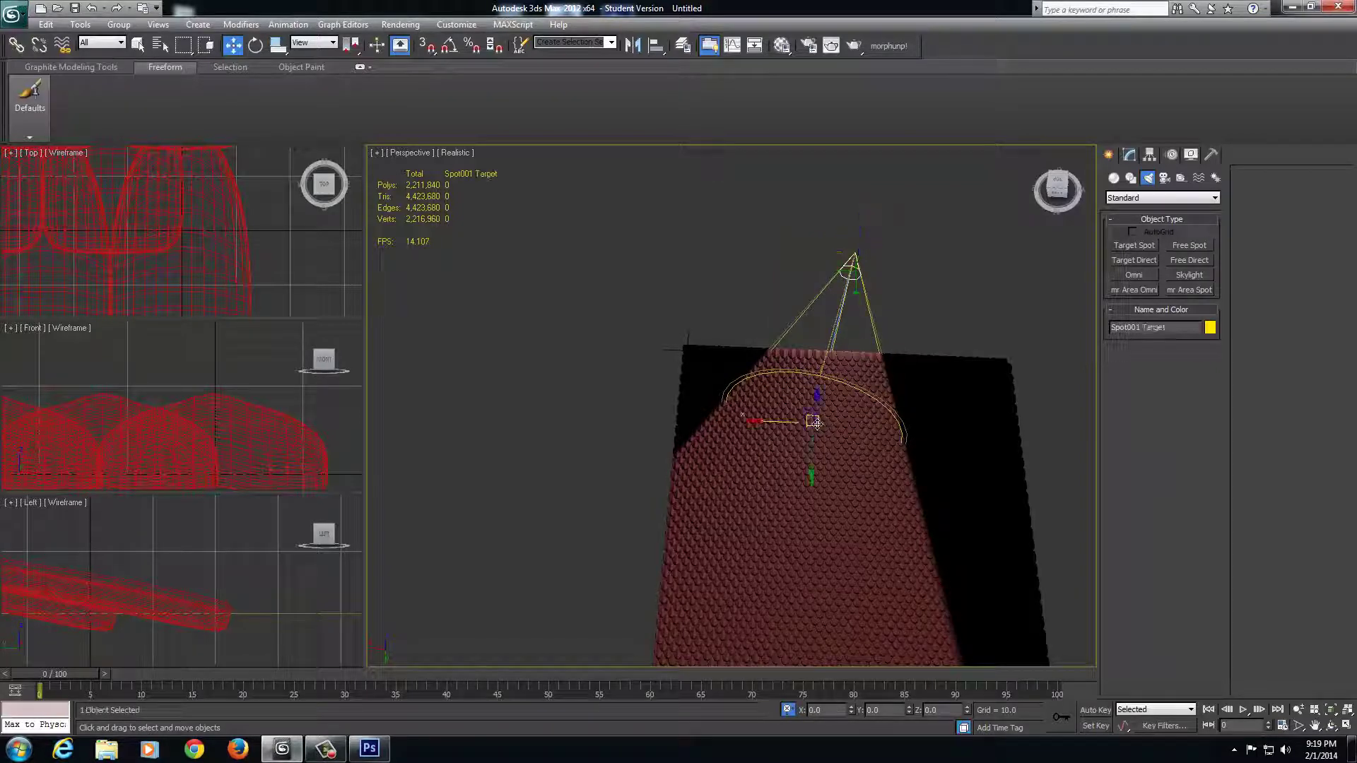
left_click_drag(769, 423, 802, 584)
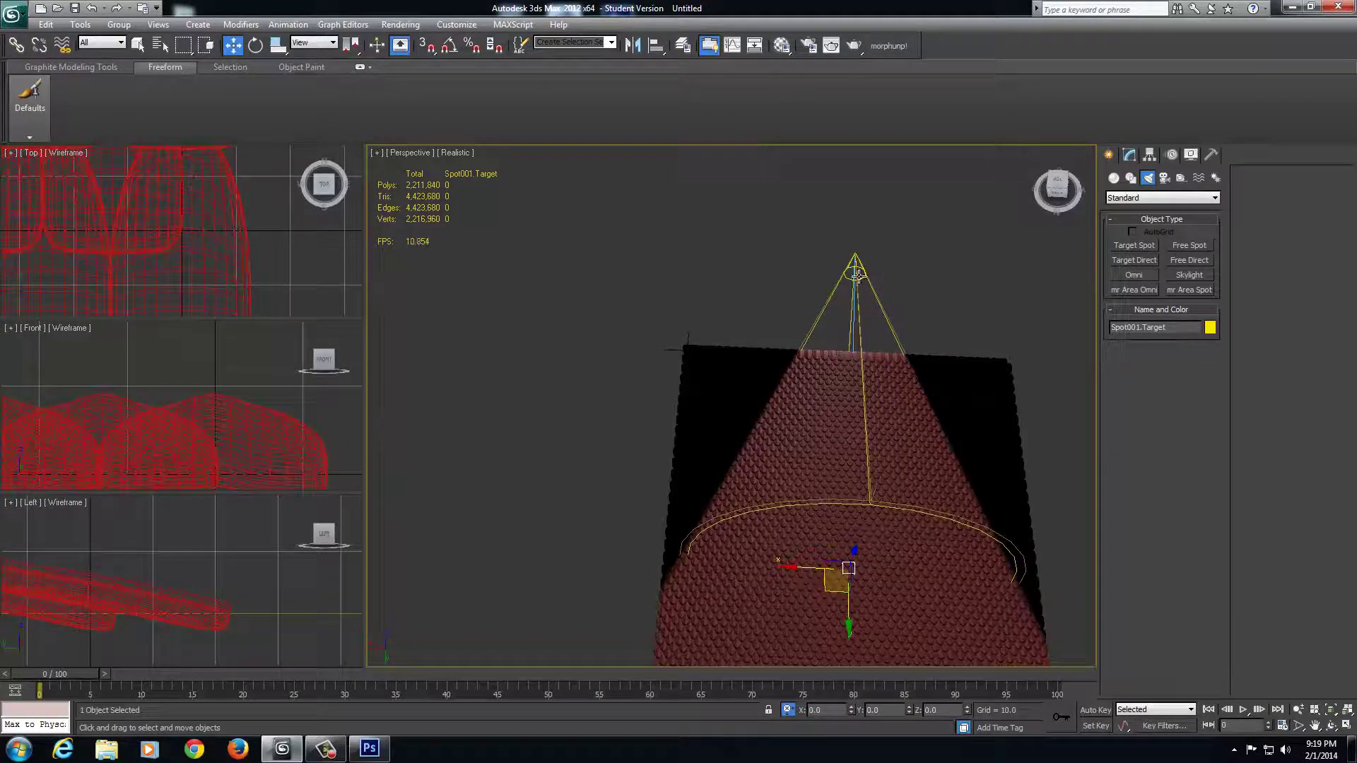
left_click(854, 261)
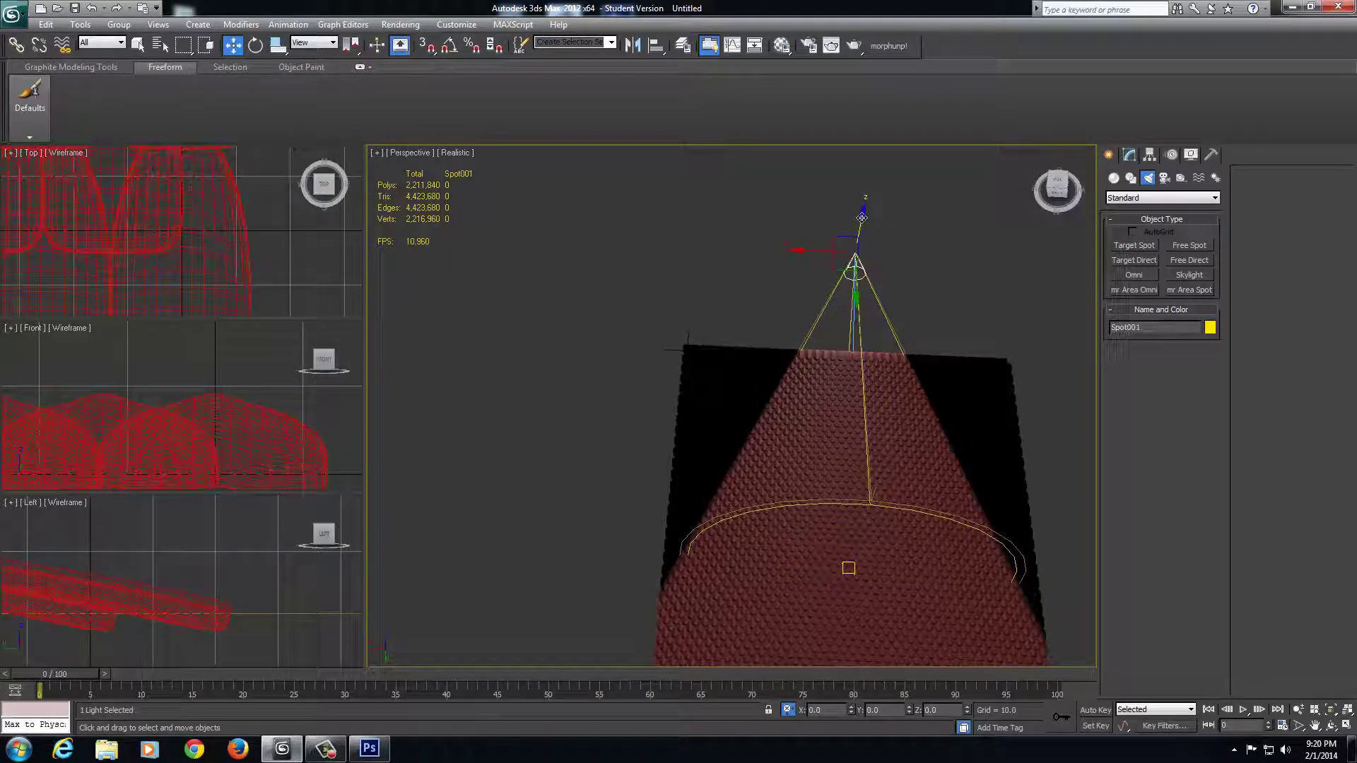
left_click_drag(861, 217, 862, 209)
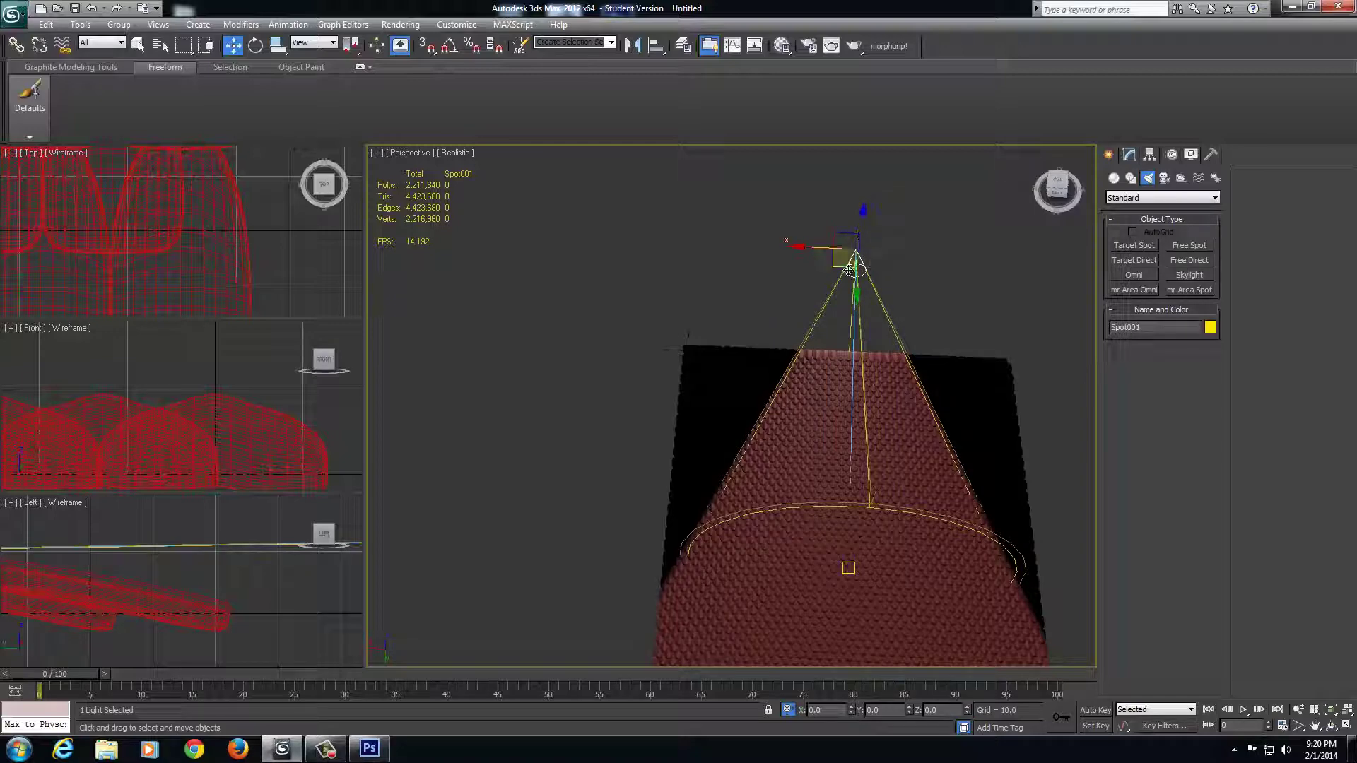
- Move Spot001 toward its target, then higher to light a larger area
left_click(1128, 155)
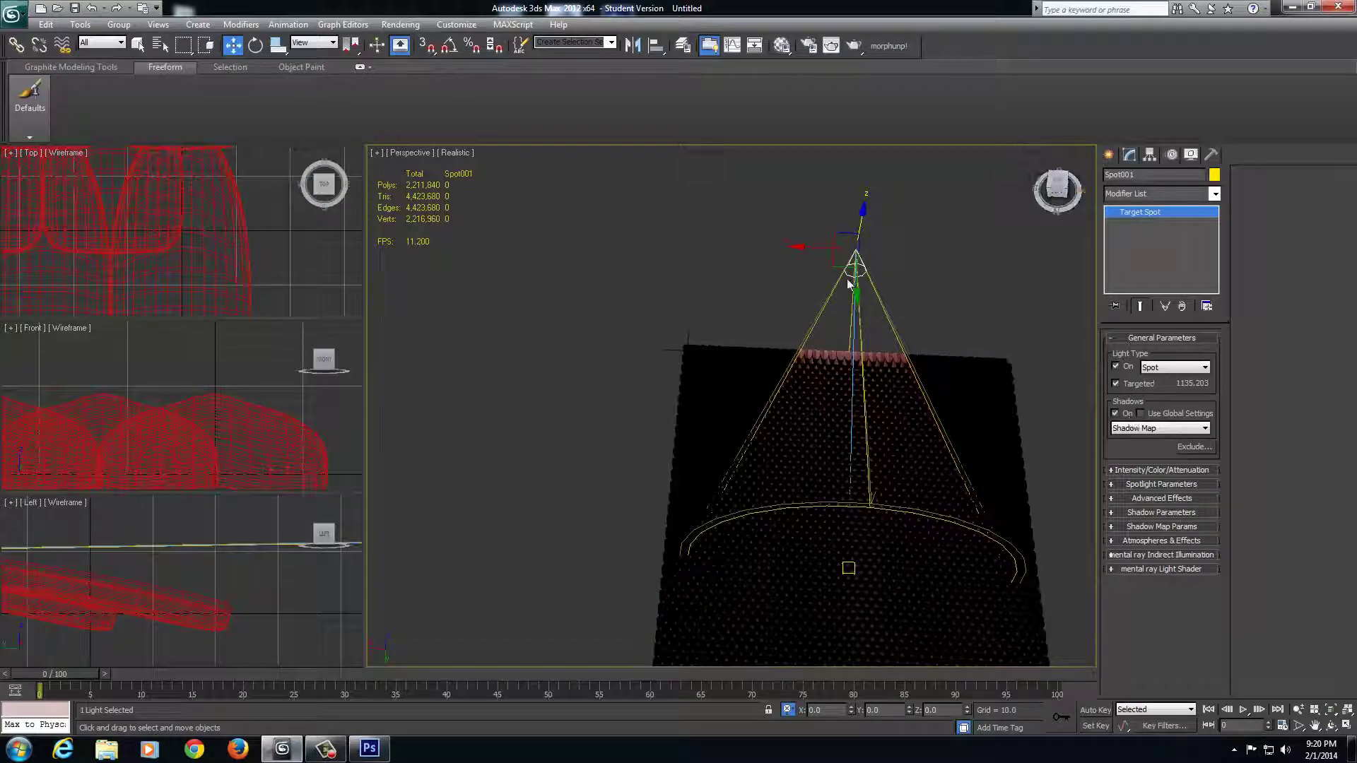
left_click_drag(863, 290, 855, 328)
left_click_drag(864, 262, 867, 228)
middle_click_drag(868, 228, 654, 231)
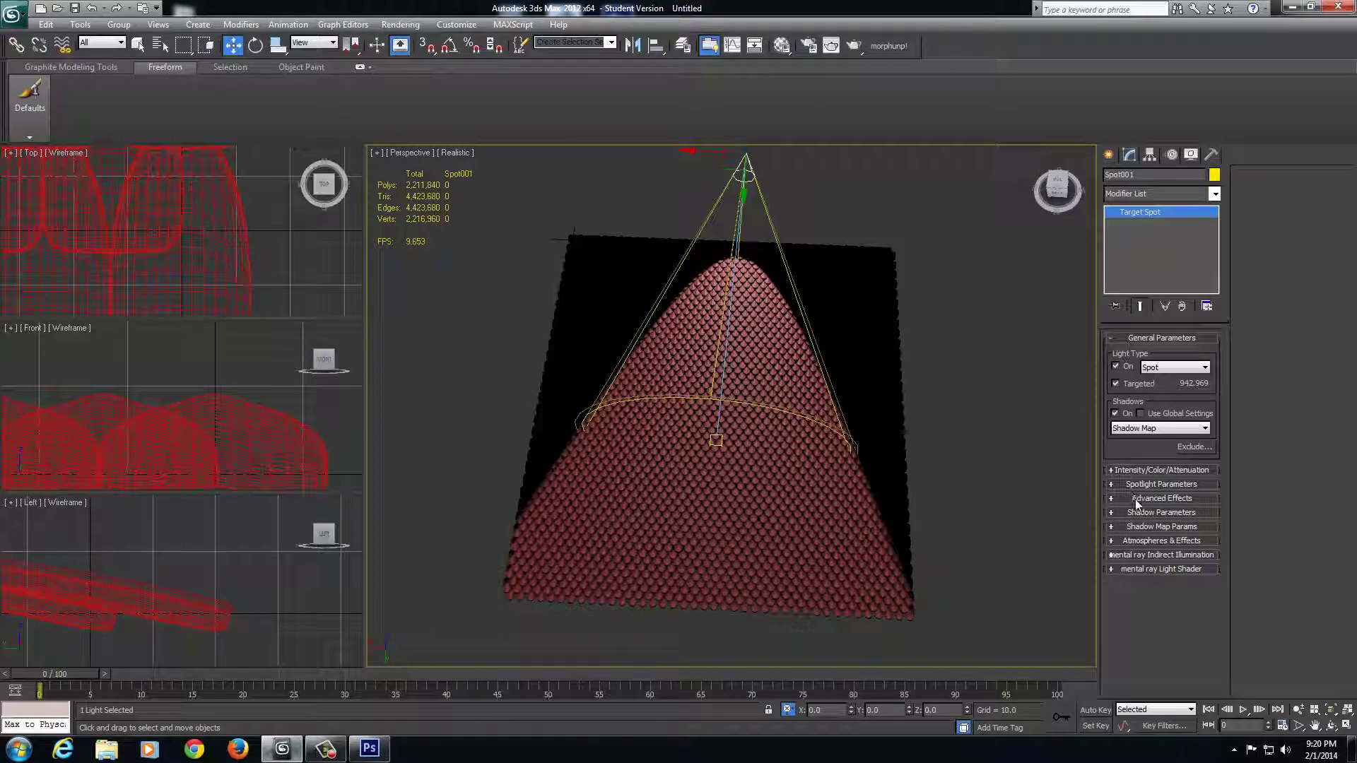
- Widen Spot001's falloff to 104.3 in Spotlight Parameters, hotspot staying at 43.0
left_click(1118, 485)
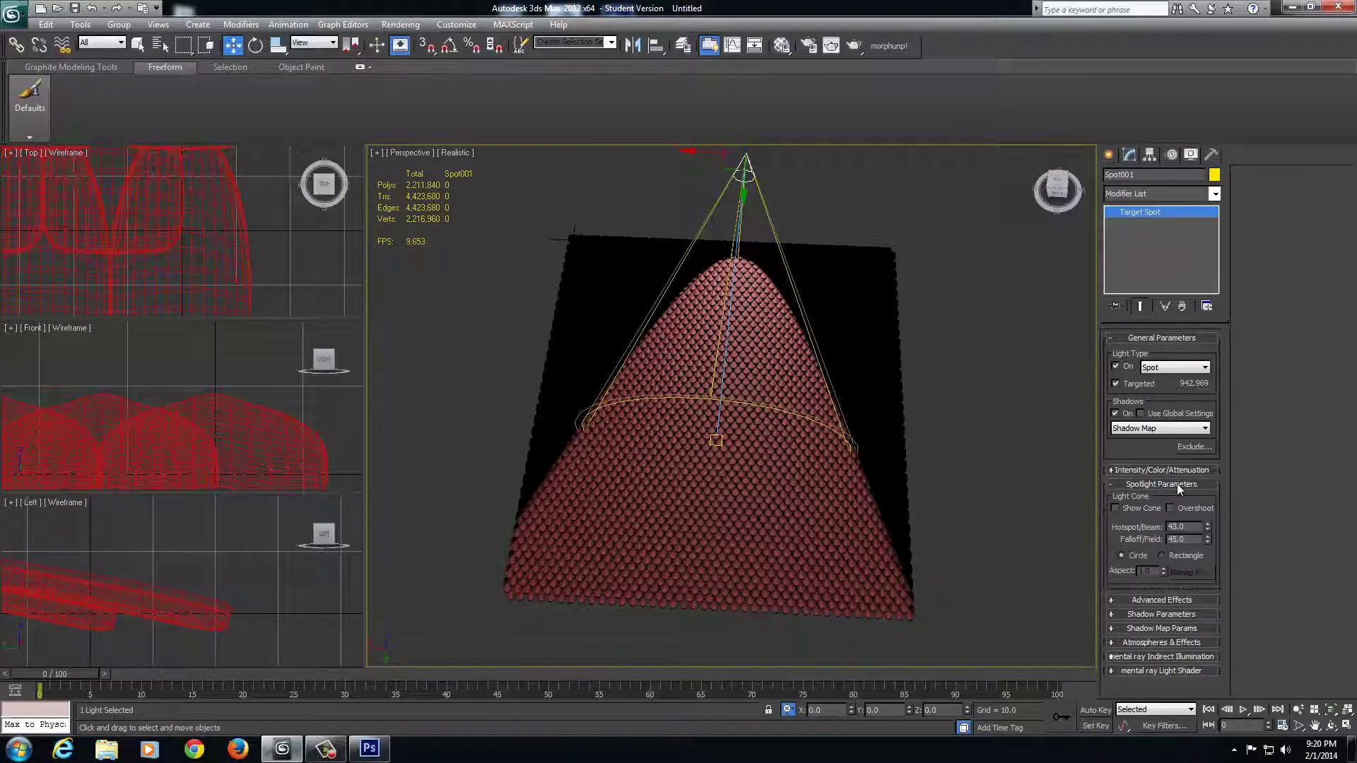
left_click(1207, 537)
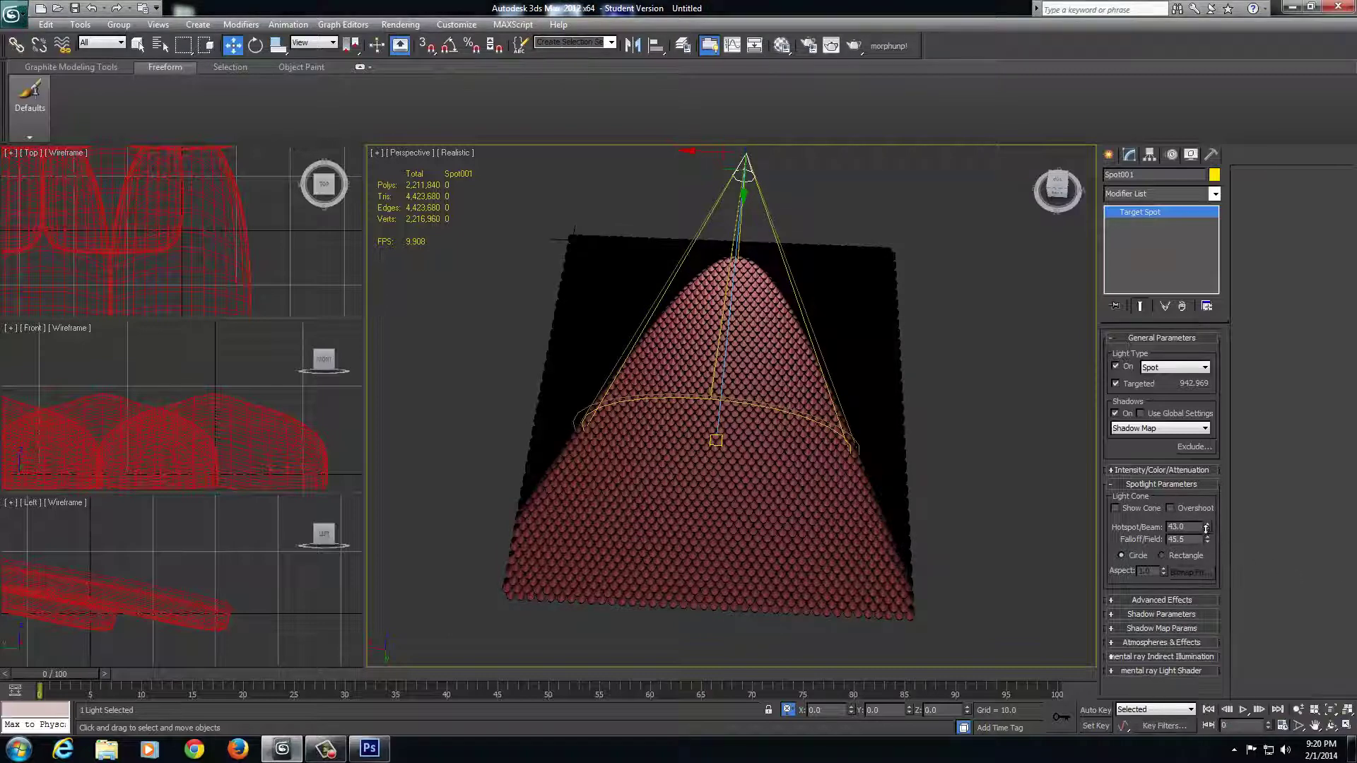
left_click_drag(1207, 535, 1204, 230)
left_click_drag(1204, 229, 1218, 114)
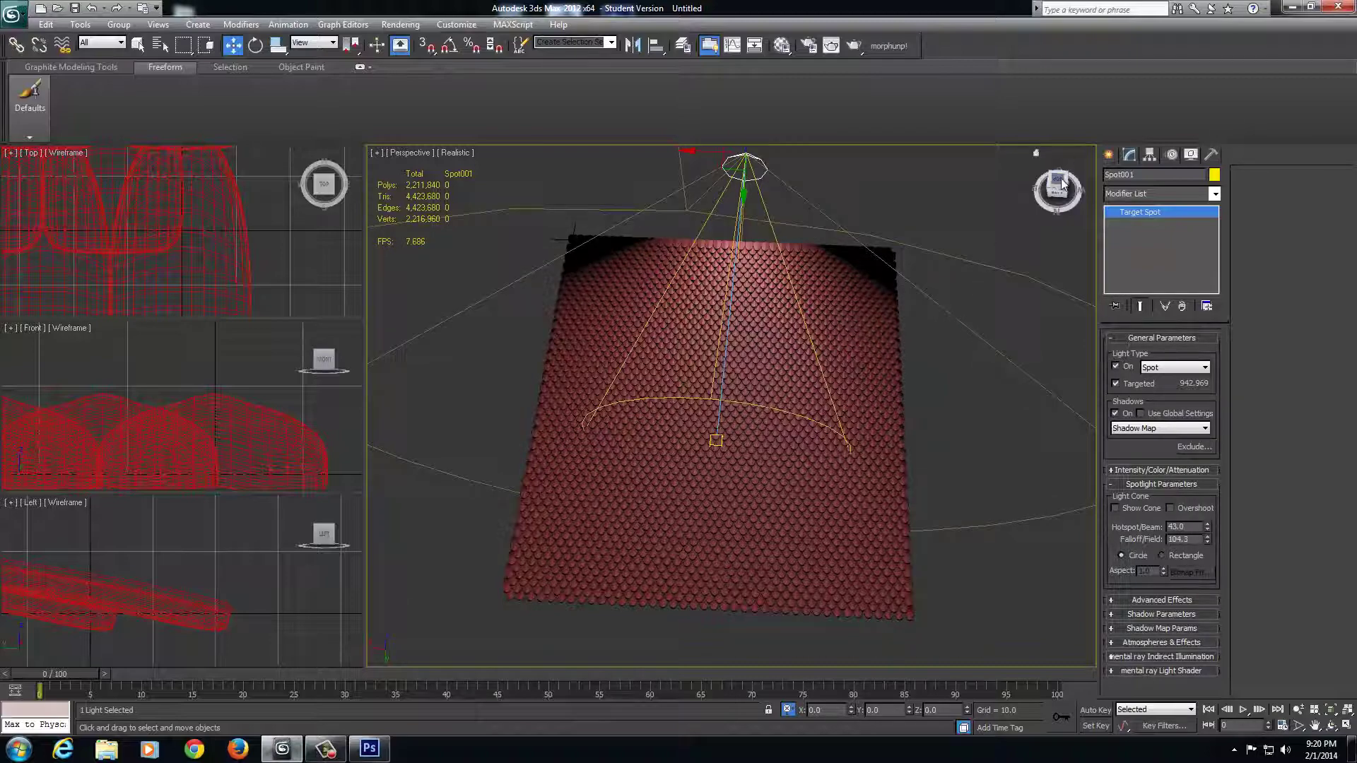
- Frame the scales face-on from the front, zoomed in, and render the perspective view
left_click(1071, 210)
scroll(958, 354, "up", 6)
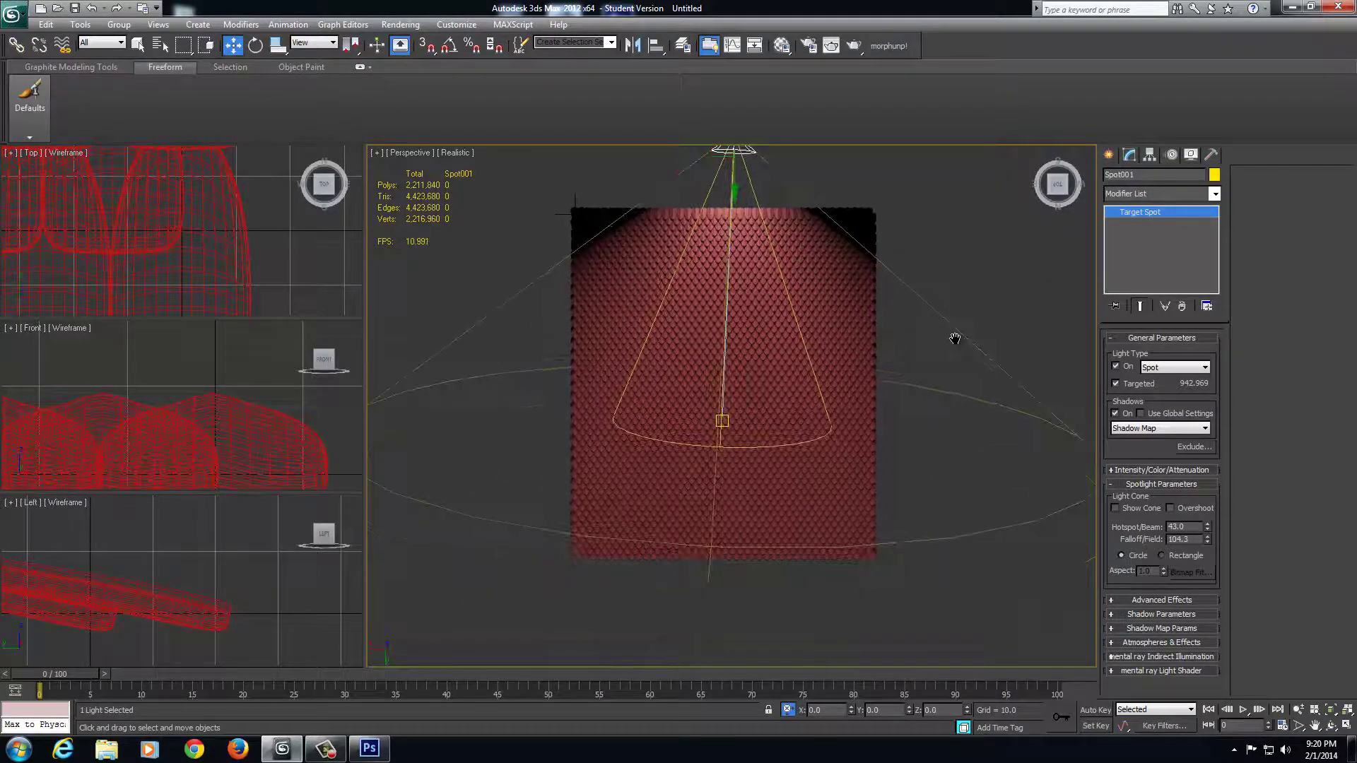
middle_click_drag(856, 323, 872, 342)
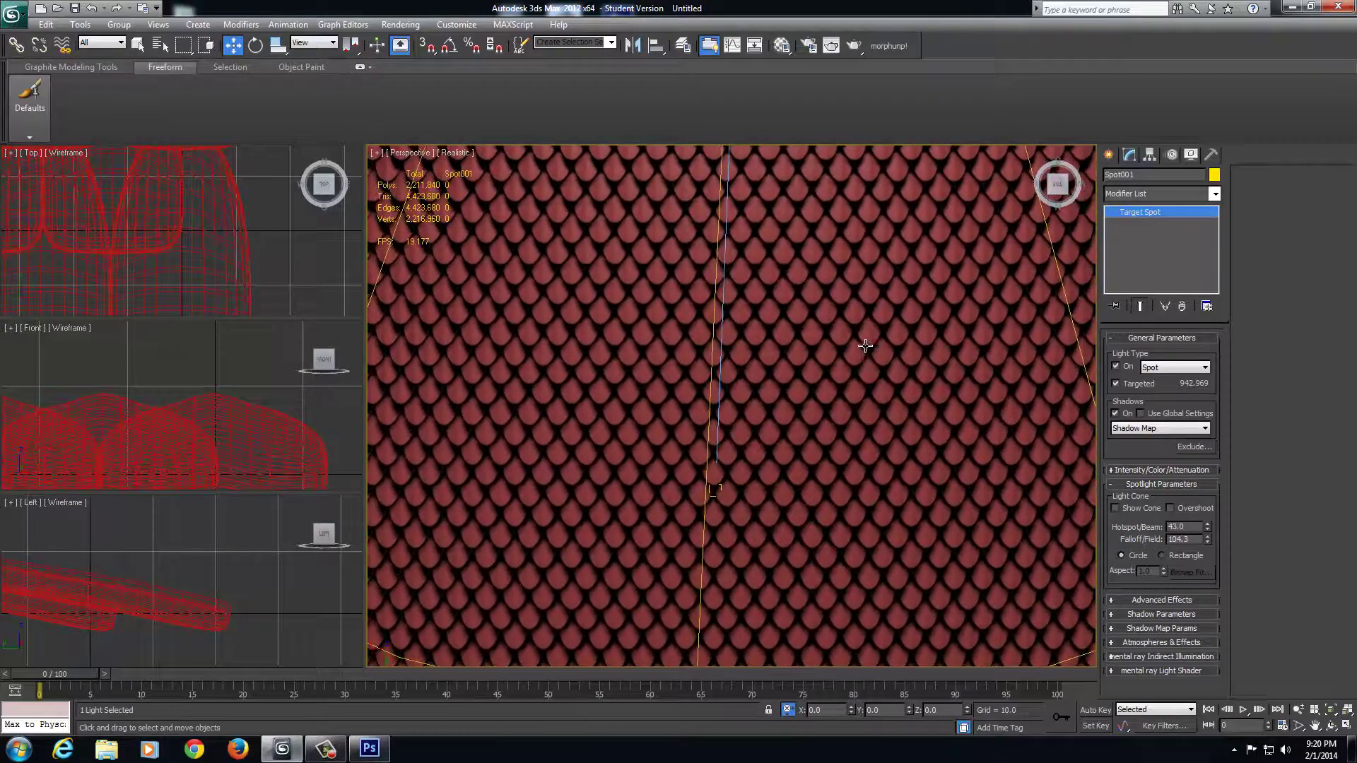
scroll(851, 342, "down", 5)
scroll(844, 343, "up", 5)
scroll(843, 343, "down", 3)
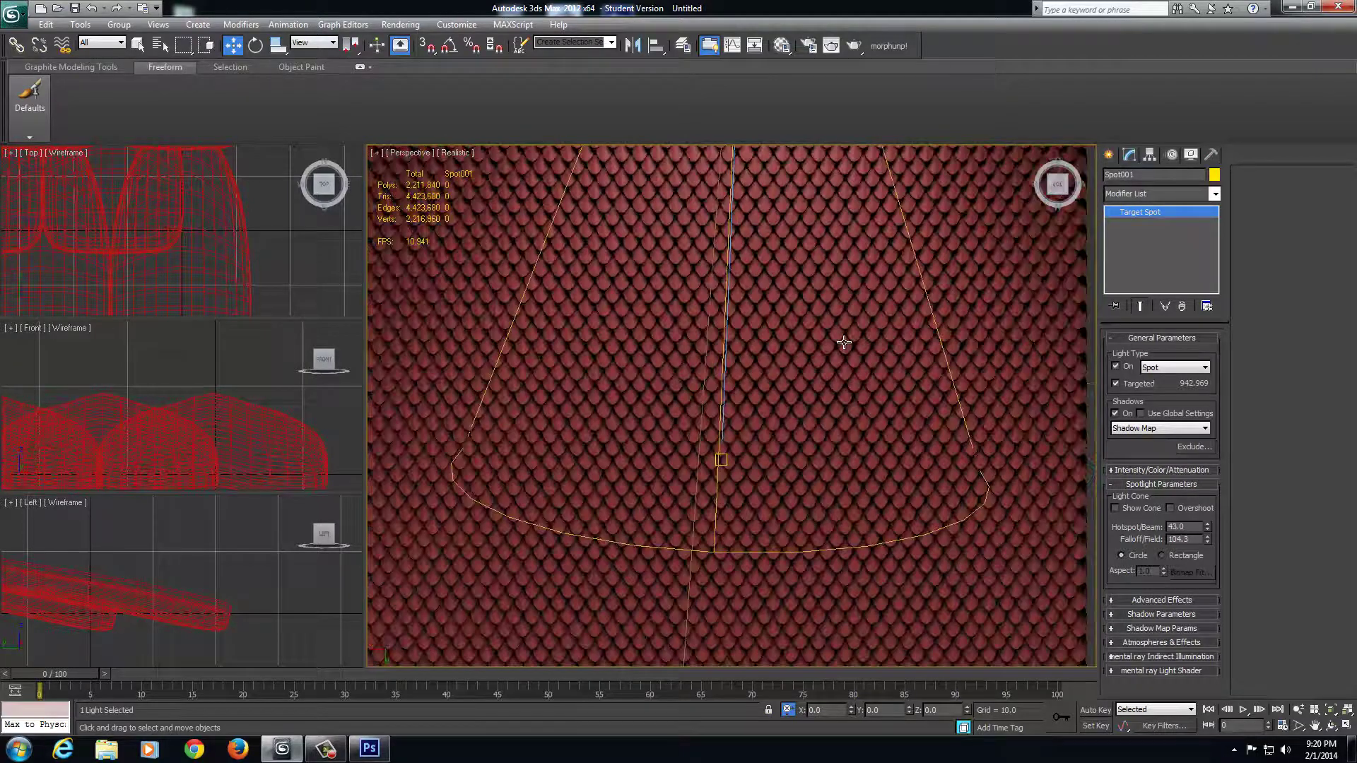
scroll(844, 343, "up", 3)
scroll(844, 342, "down", 2)
scroll(843, 342, "up", 2)
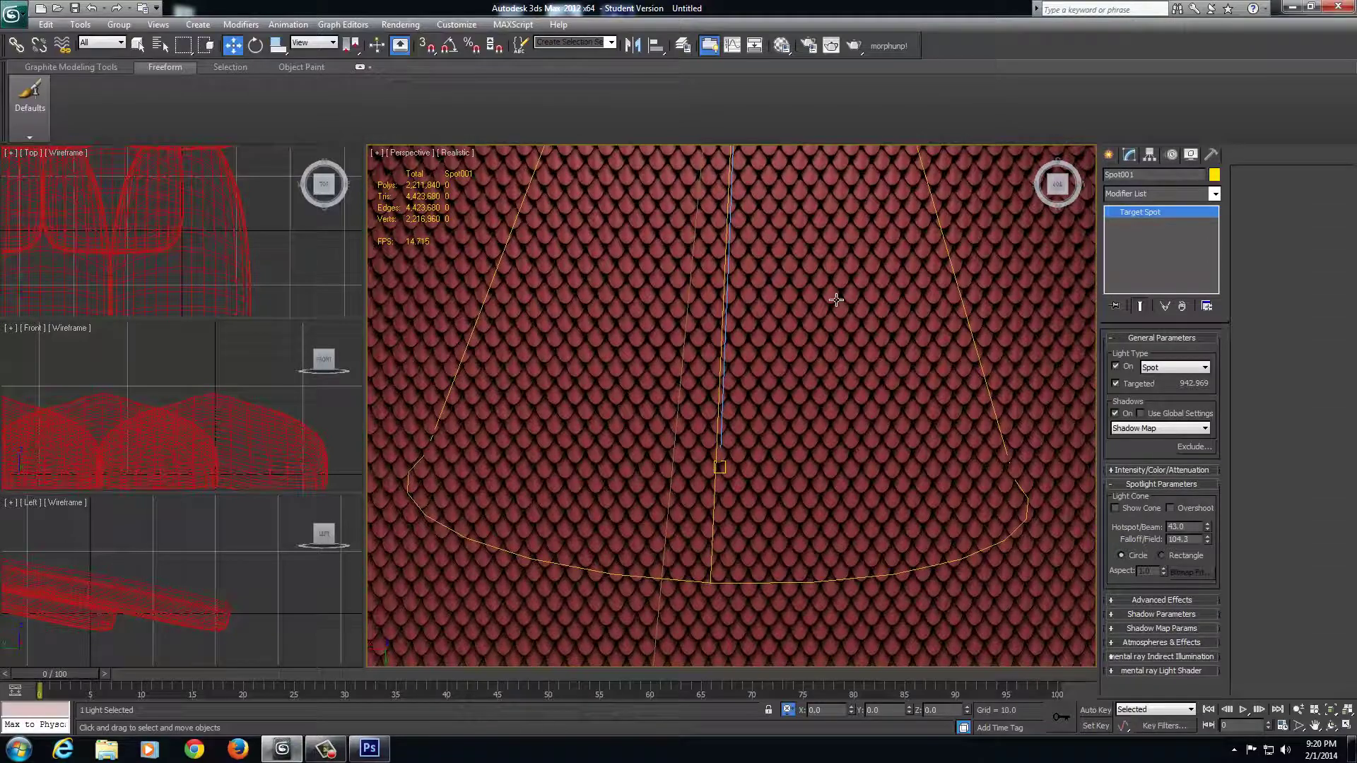
key("shift+q")
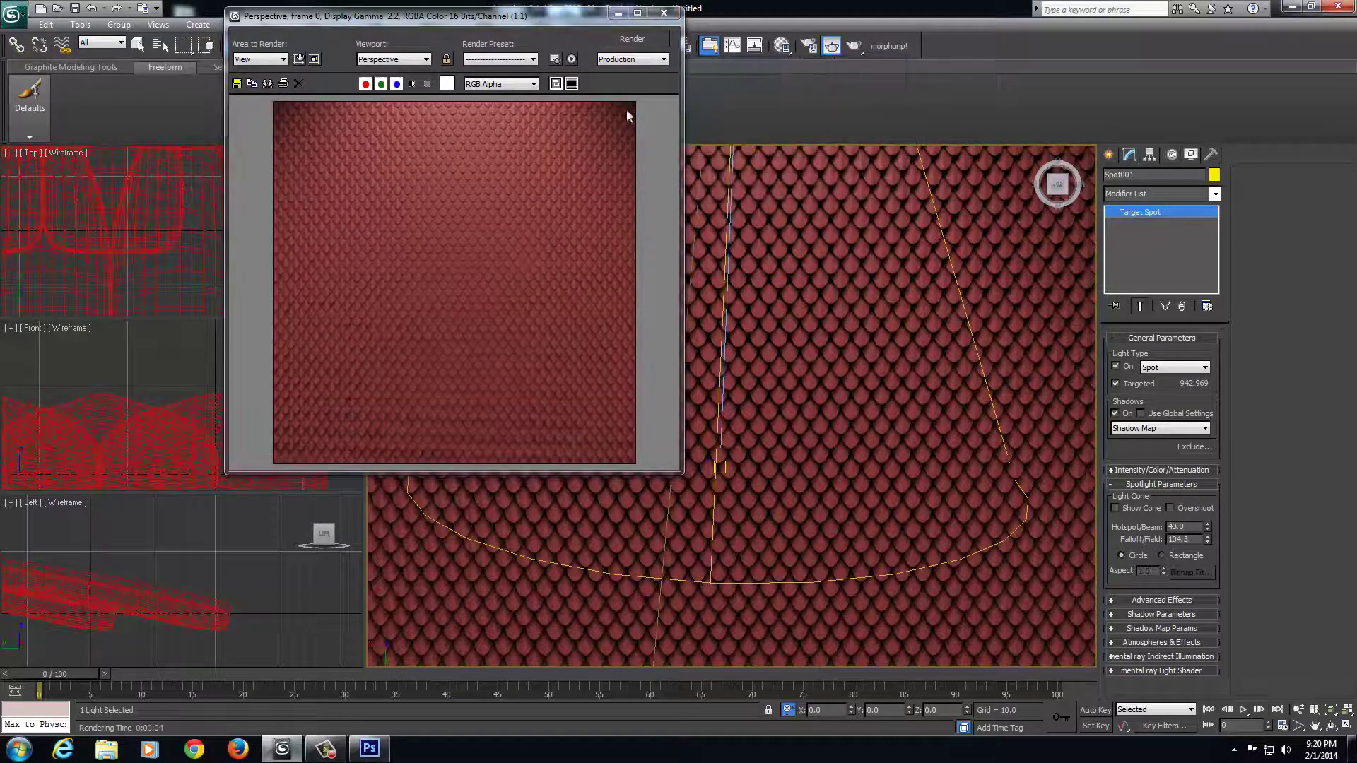
- Zoom in closer on the scales and render the view again
left_click(665, 13)
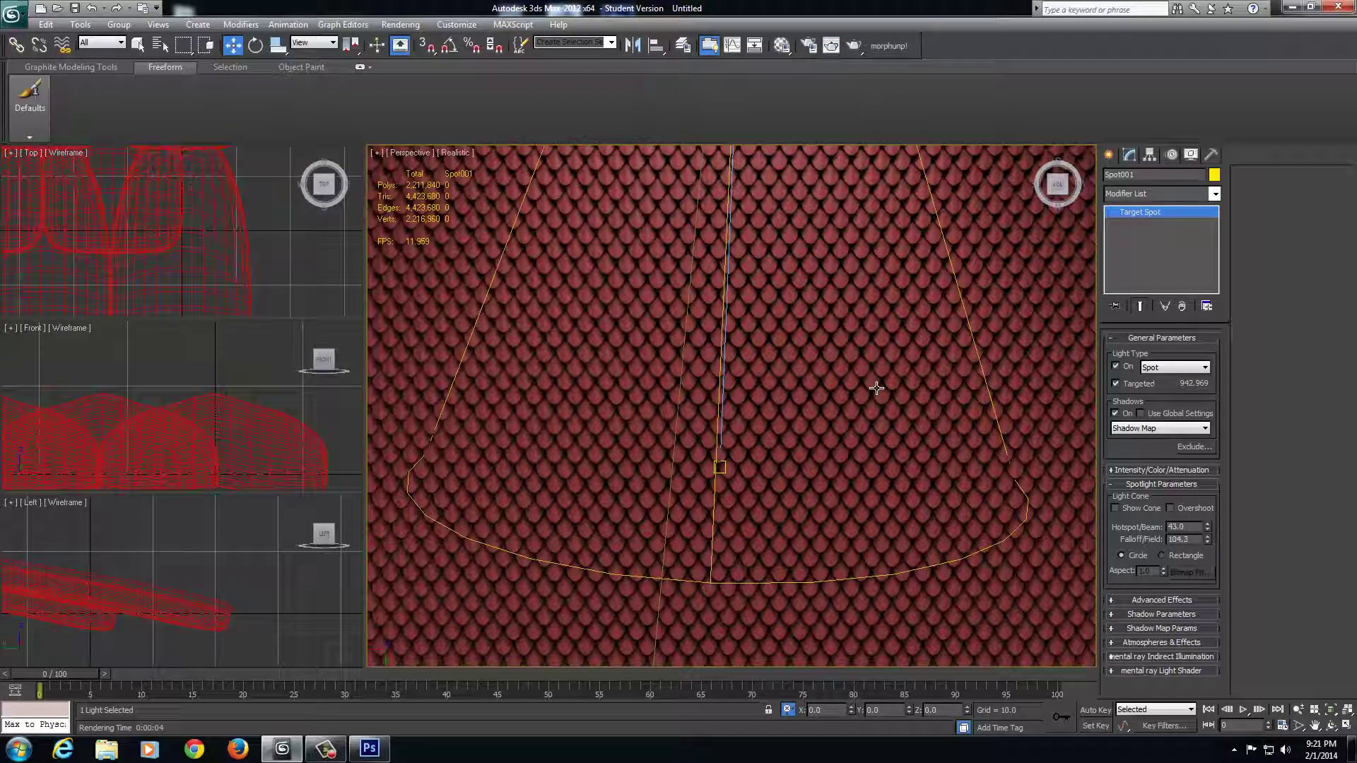
middle_click_drag(872, 365, 537, 131, "ctrl+alt")
key("shift+q")
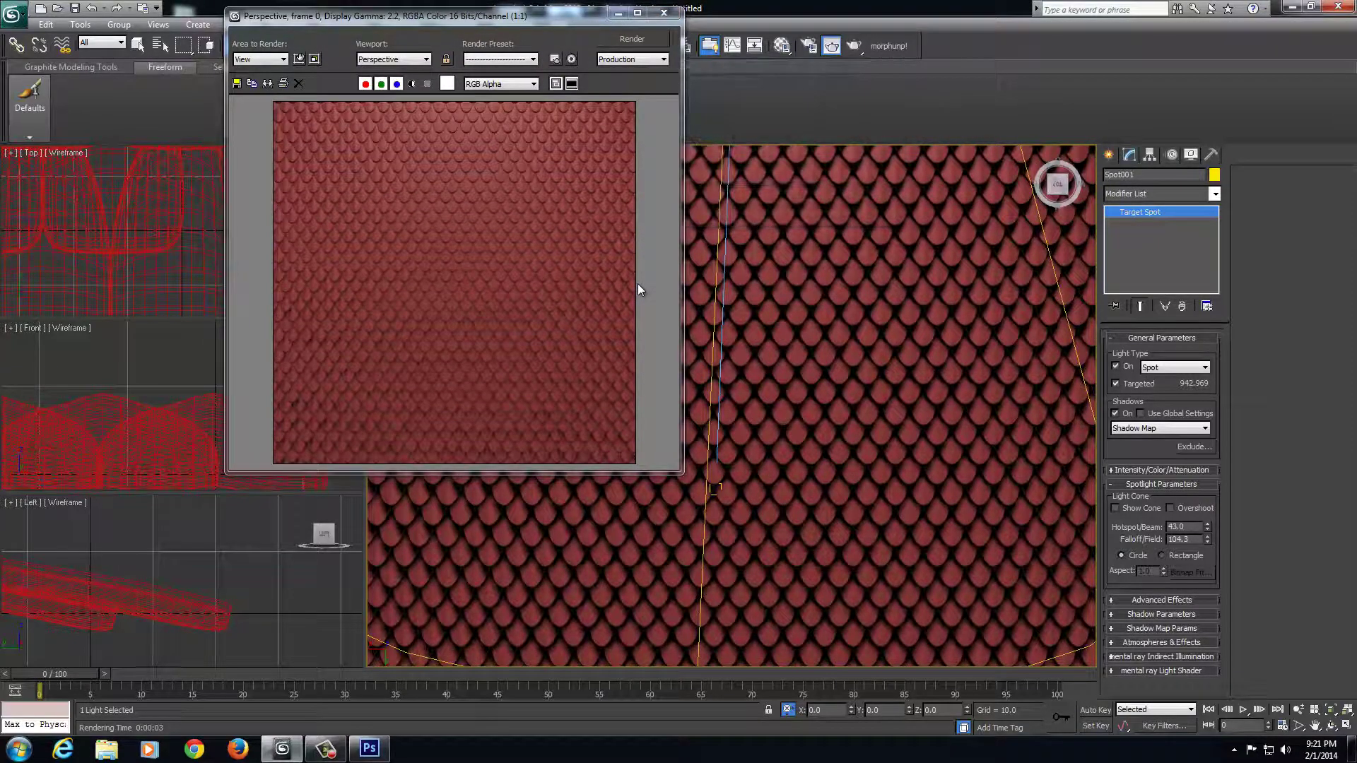
- Save the render as Scales.jpg on the Desktop, overwriting the old file
left_click(237, 83)
left_click(284, 272)
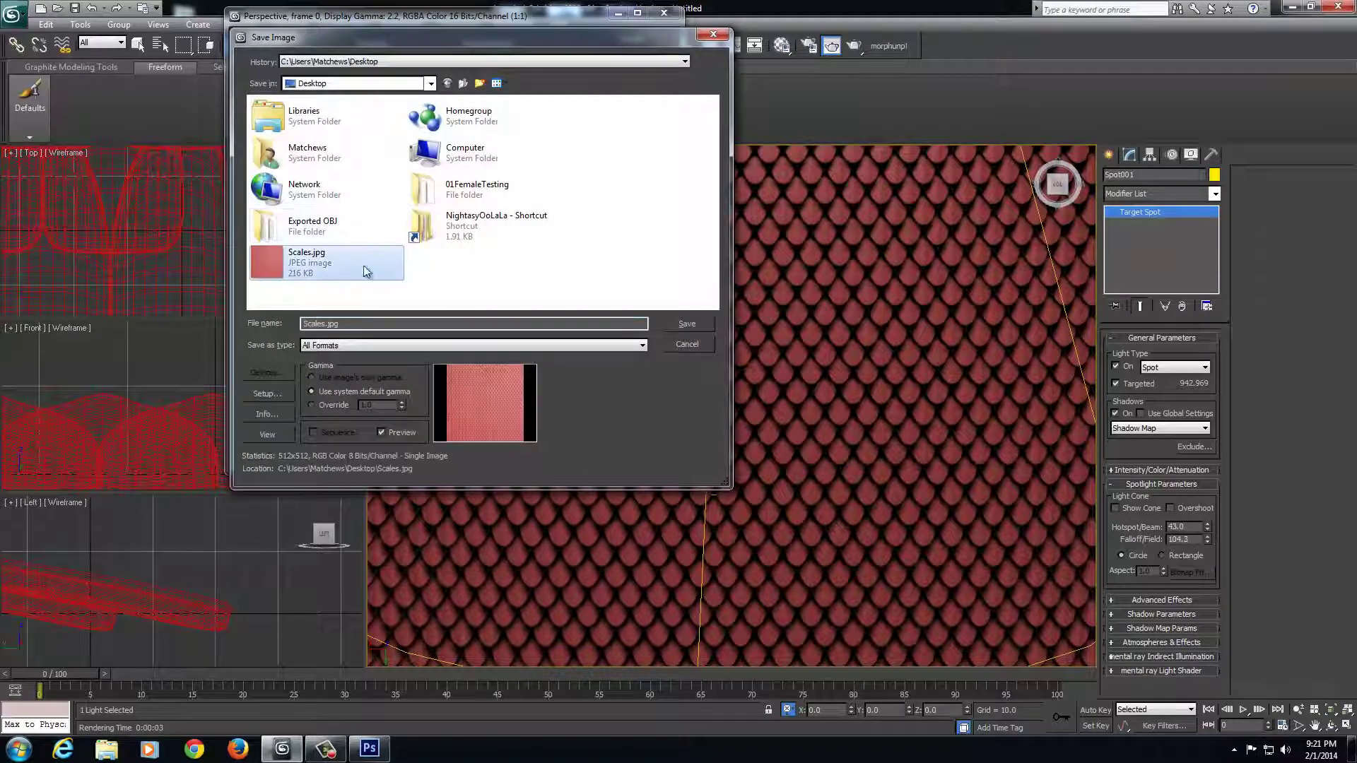
left_click(691, 323)
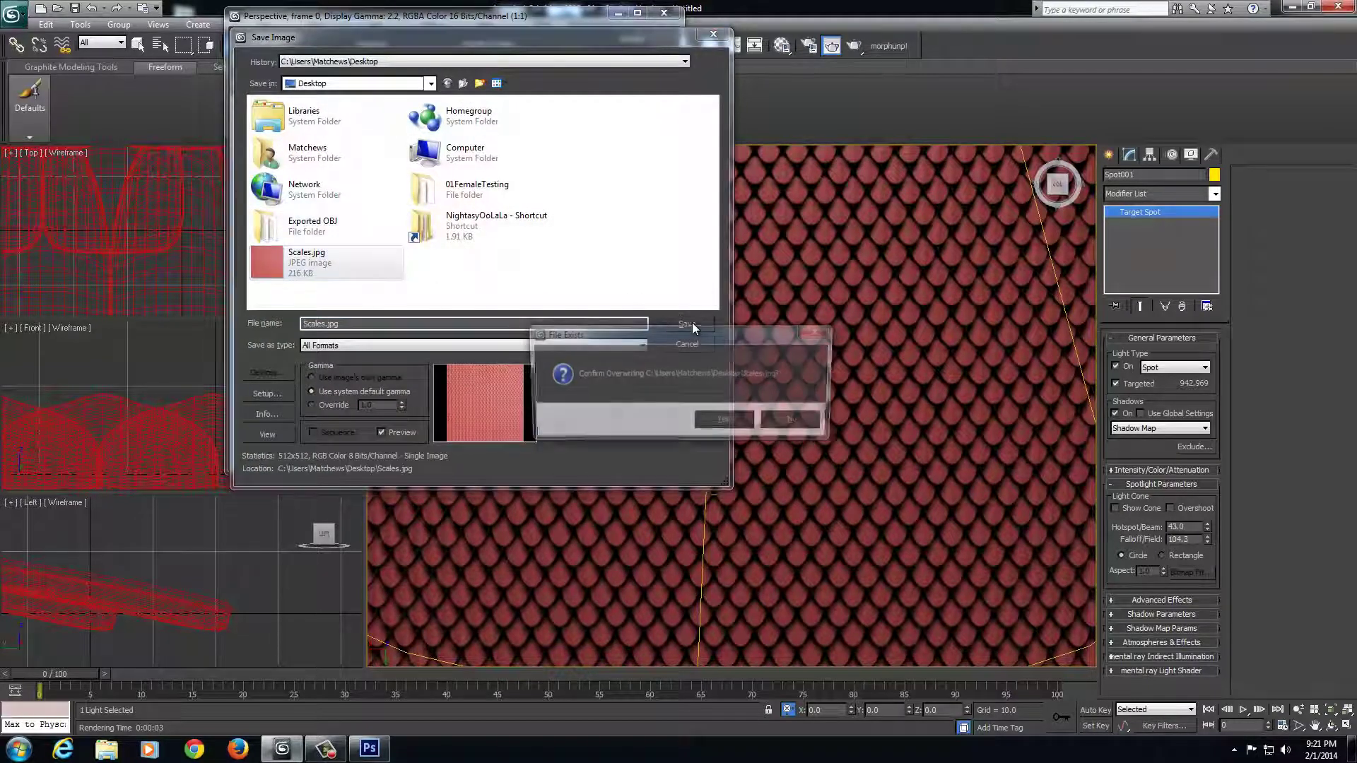
left_click(746, 422)
left_click(439, 341)
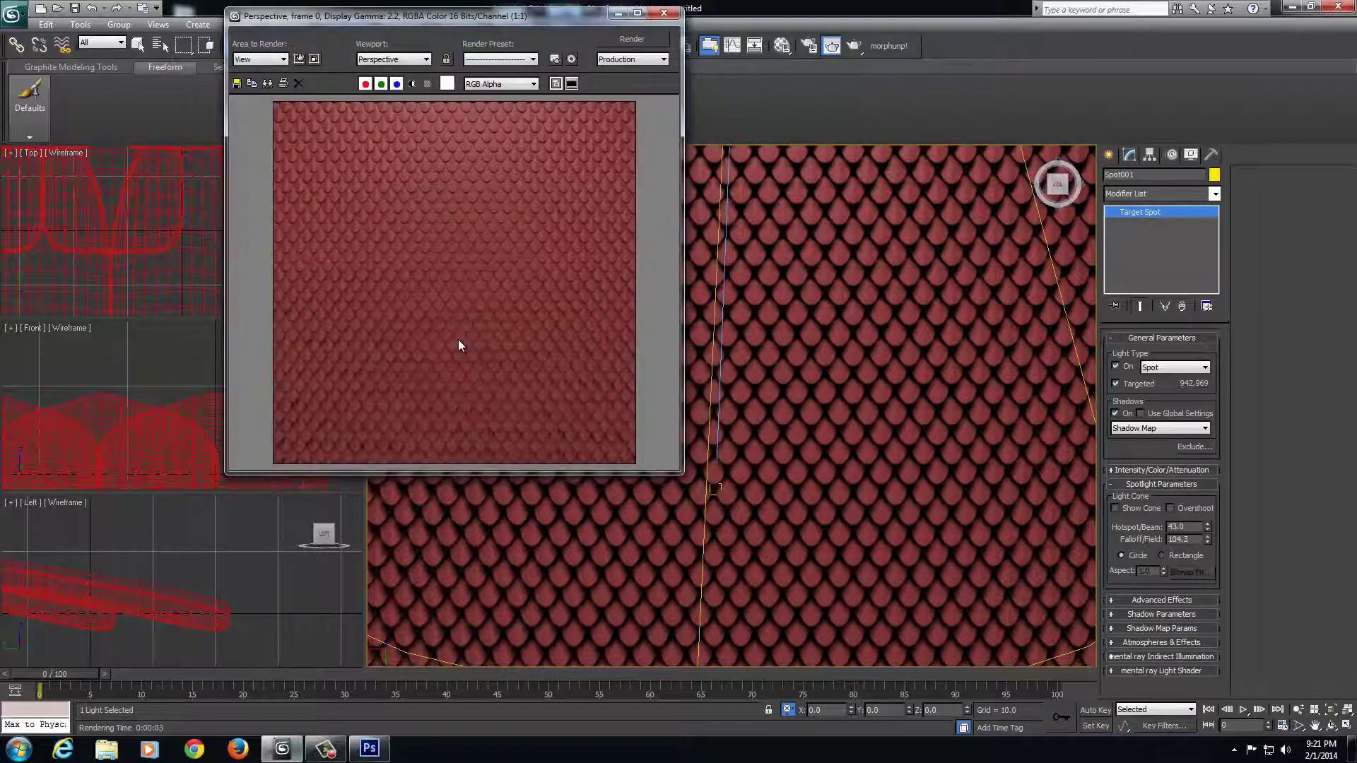
- Open Scales.jpg from the desktop to check the render, then close the preview
left_click(664, 12)
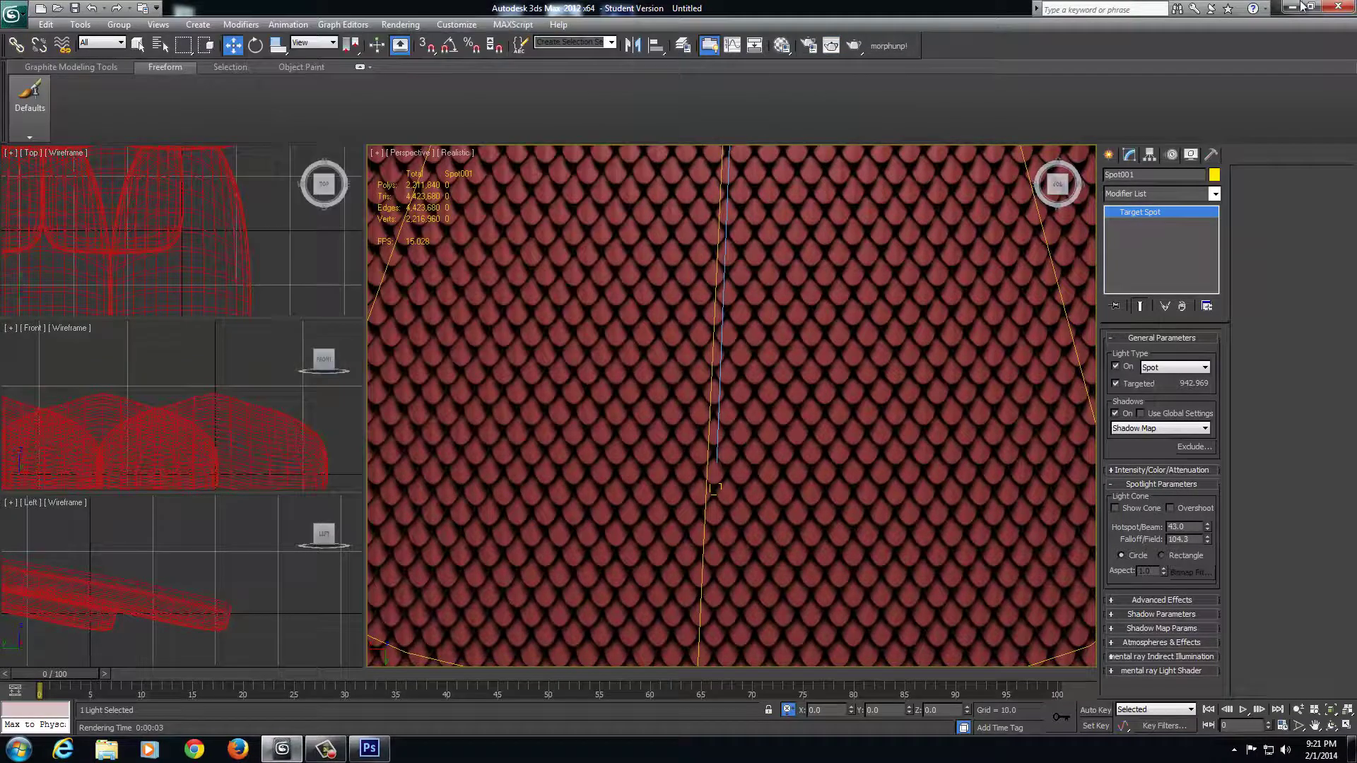
left_click(1292, 9)
double_click(27, 102)
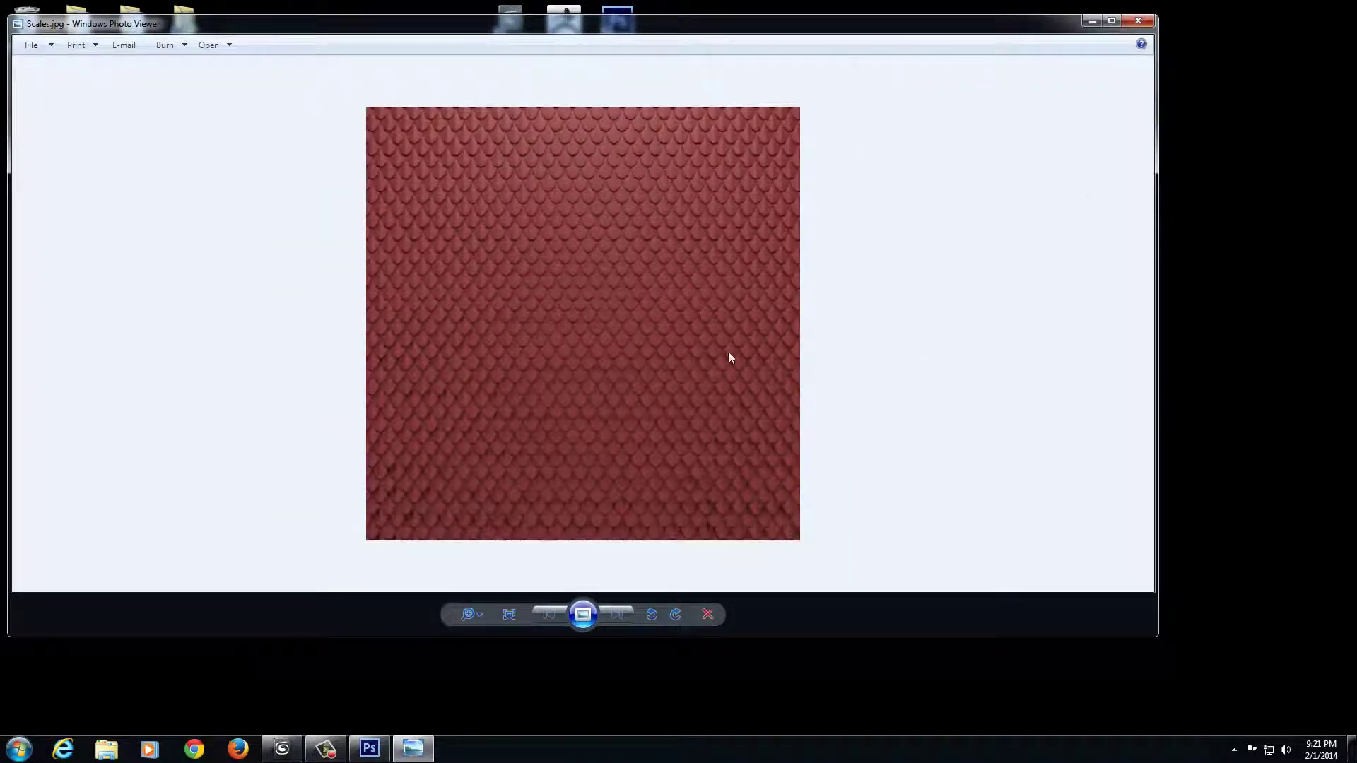
left_click(1138, 21)
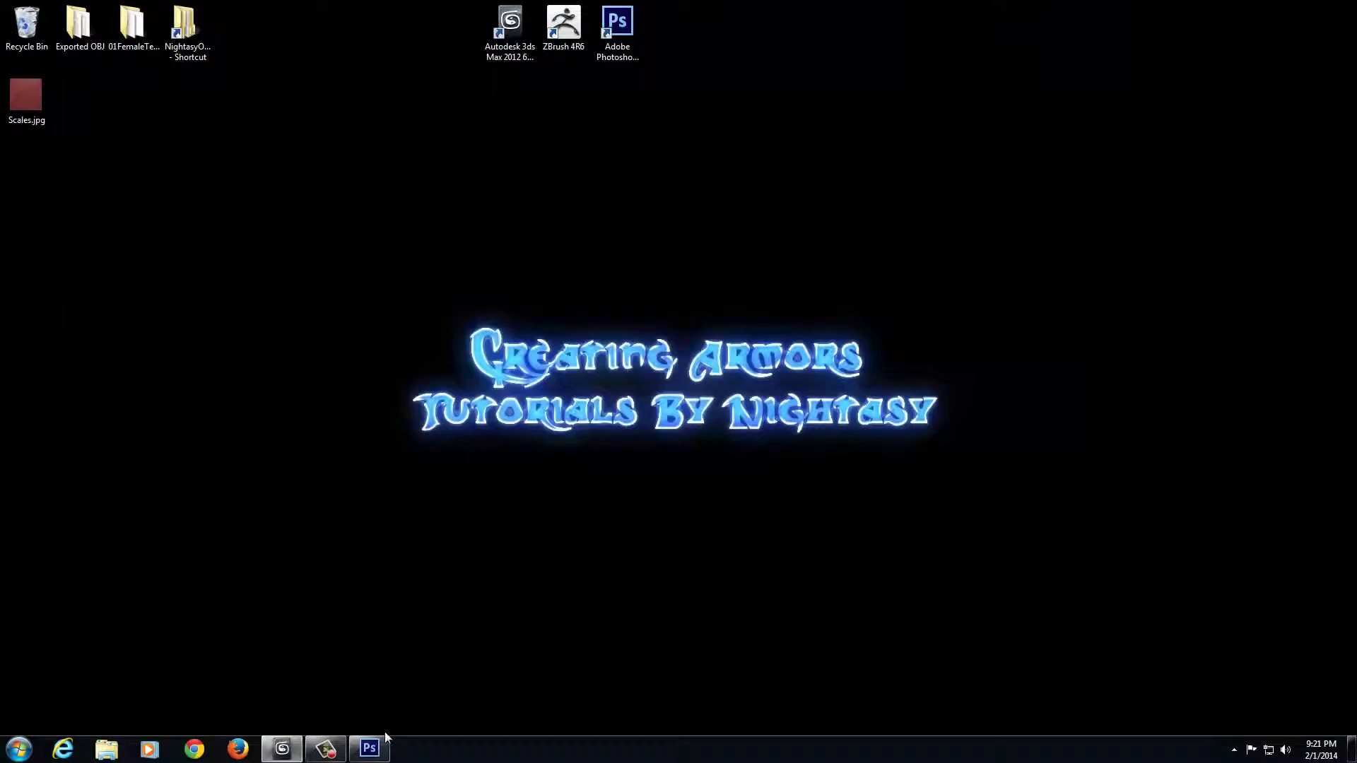
- Open Scales.jpg in Photoshop, apply Black & White, and flatten the image
left_click(369, 749)
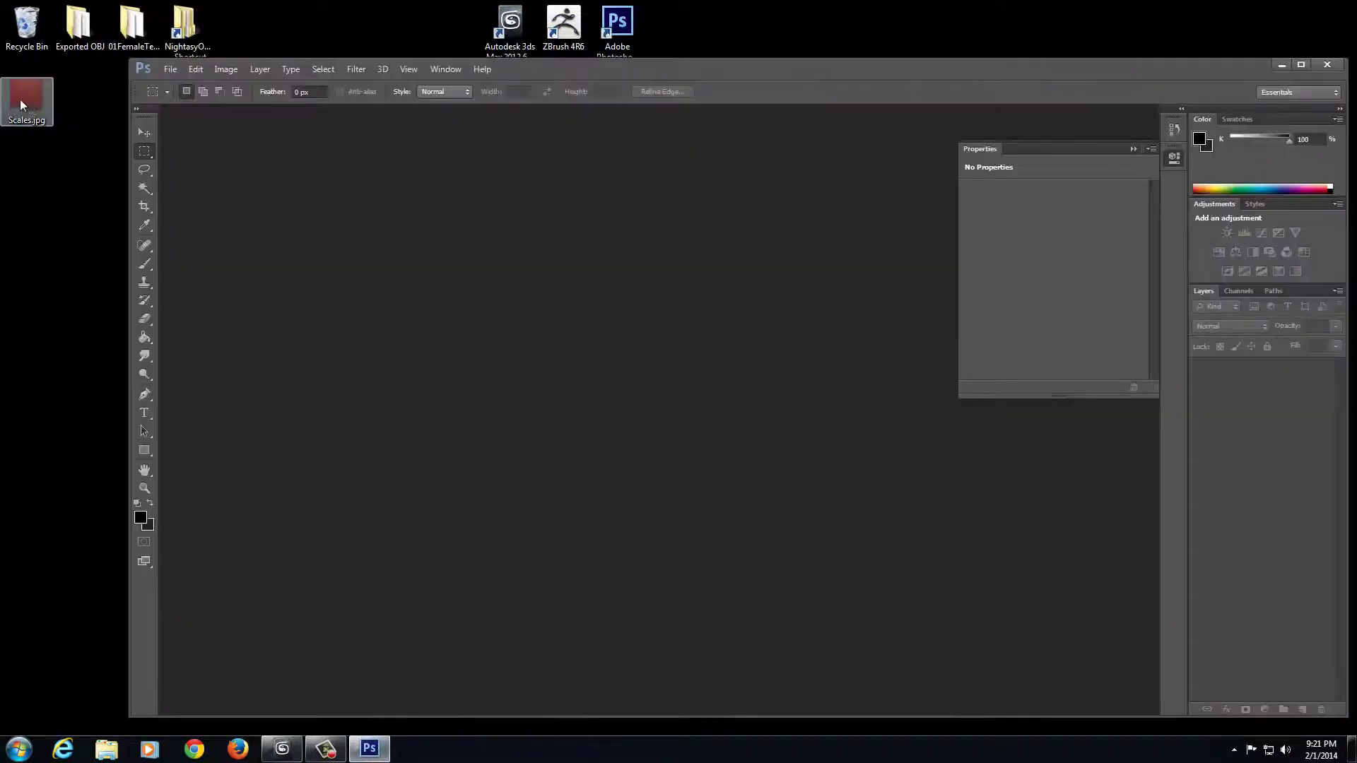
left_click_drag(21, 104, 505, 308)
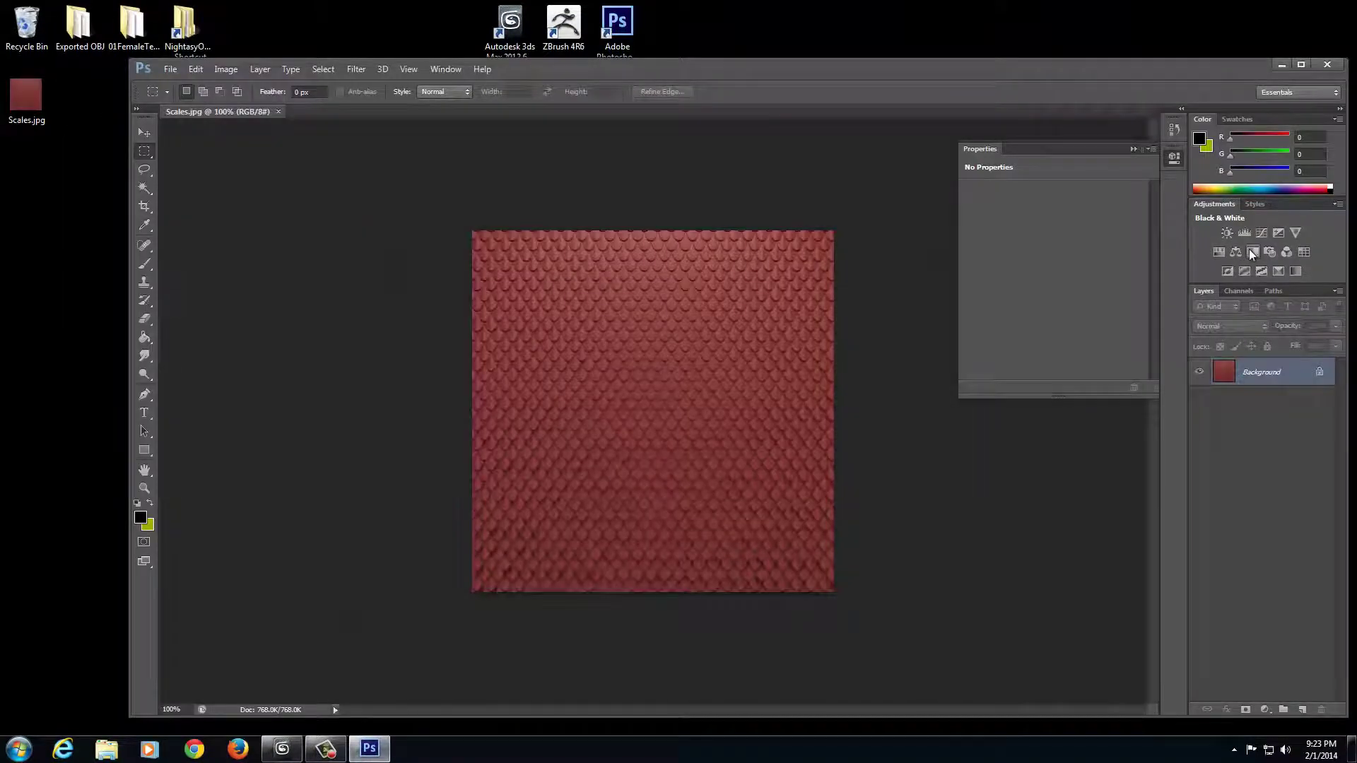
left_click(1251, 253)
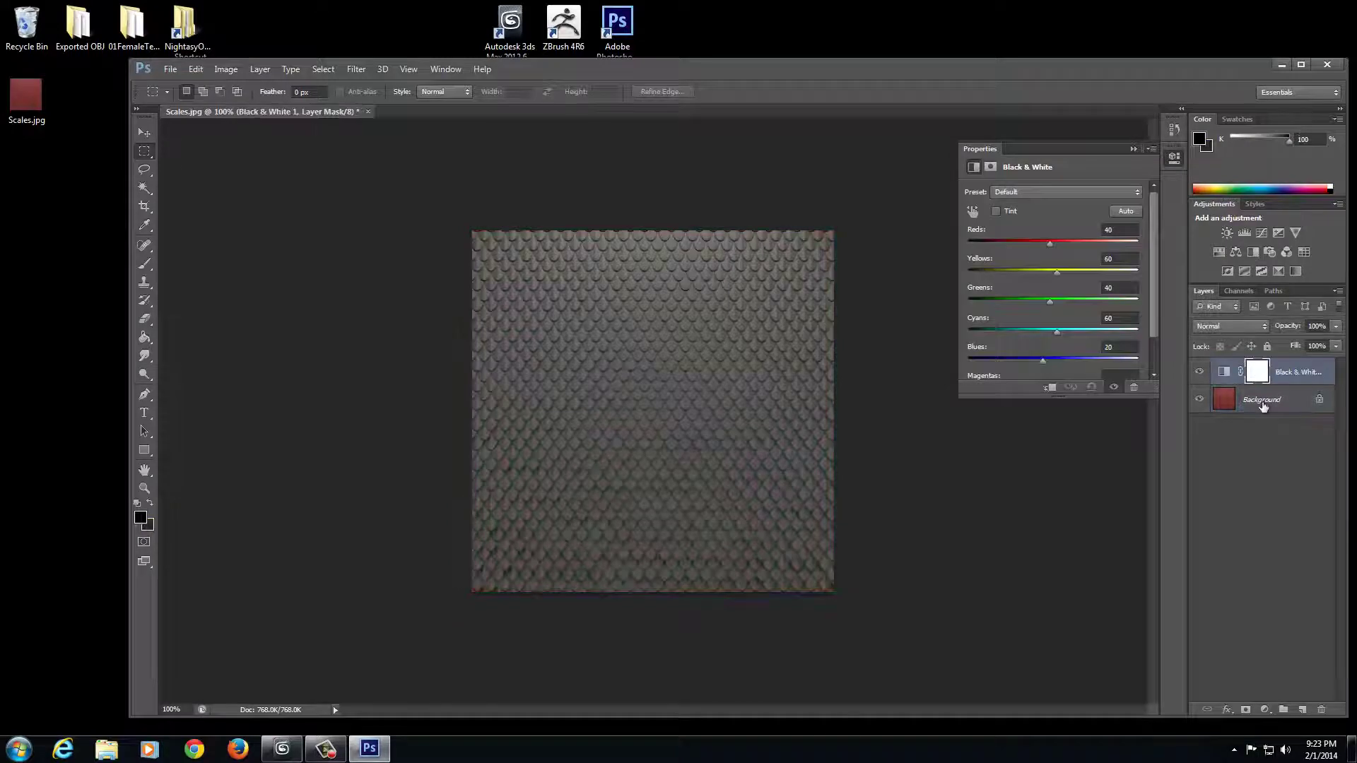
right_click(1263, 402)
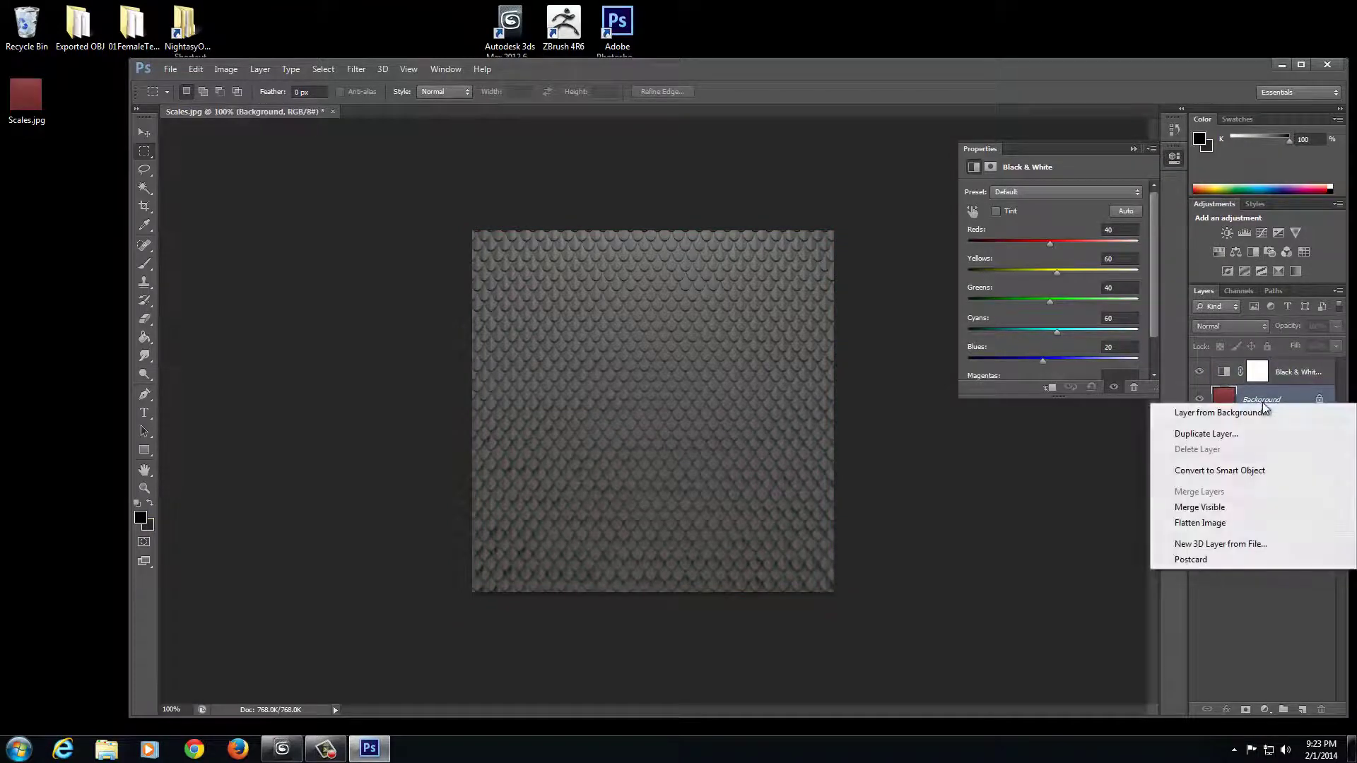
left_click(1200, 522)
- Apply Levels with midtone 0.70 and white point 158, then flatten the image
left_click(1245, 232)
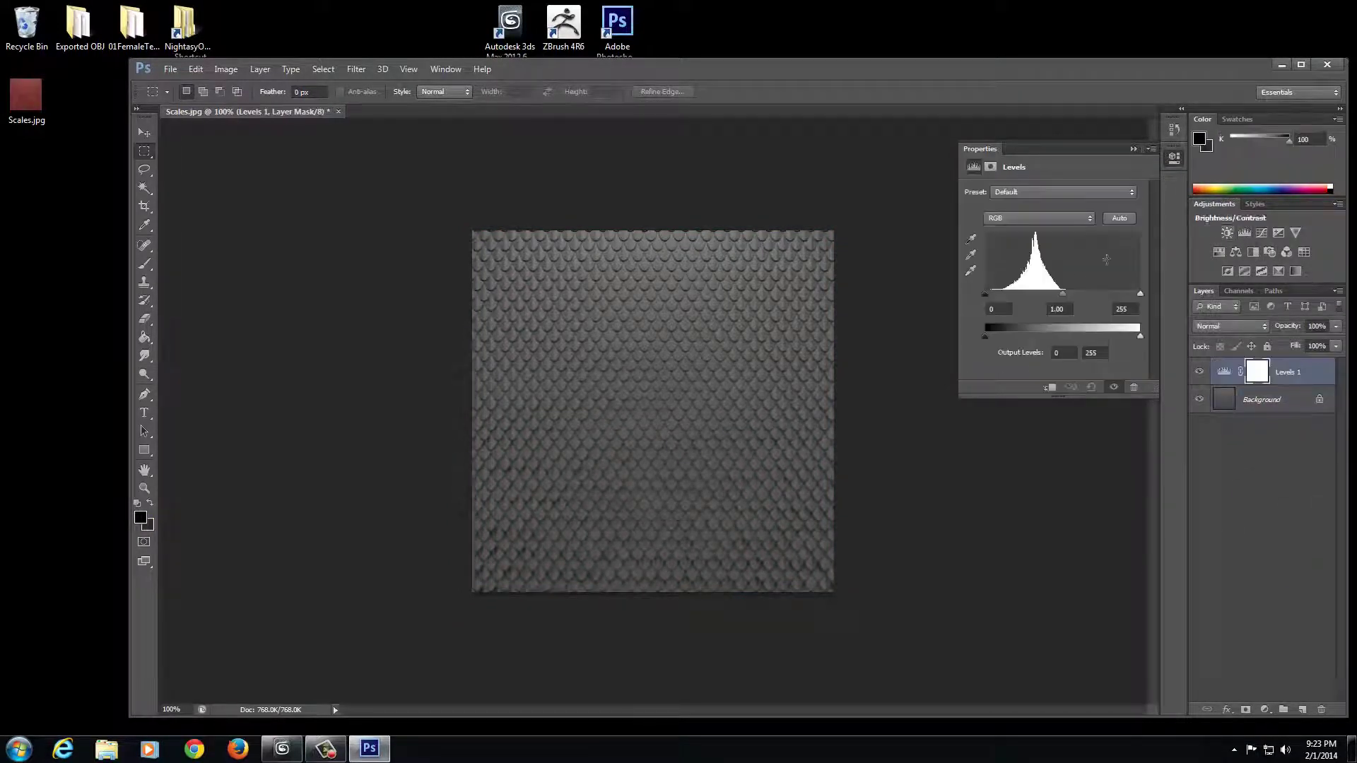
left_click_drag(1064, 293, 1080, 294)
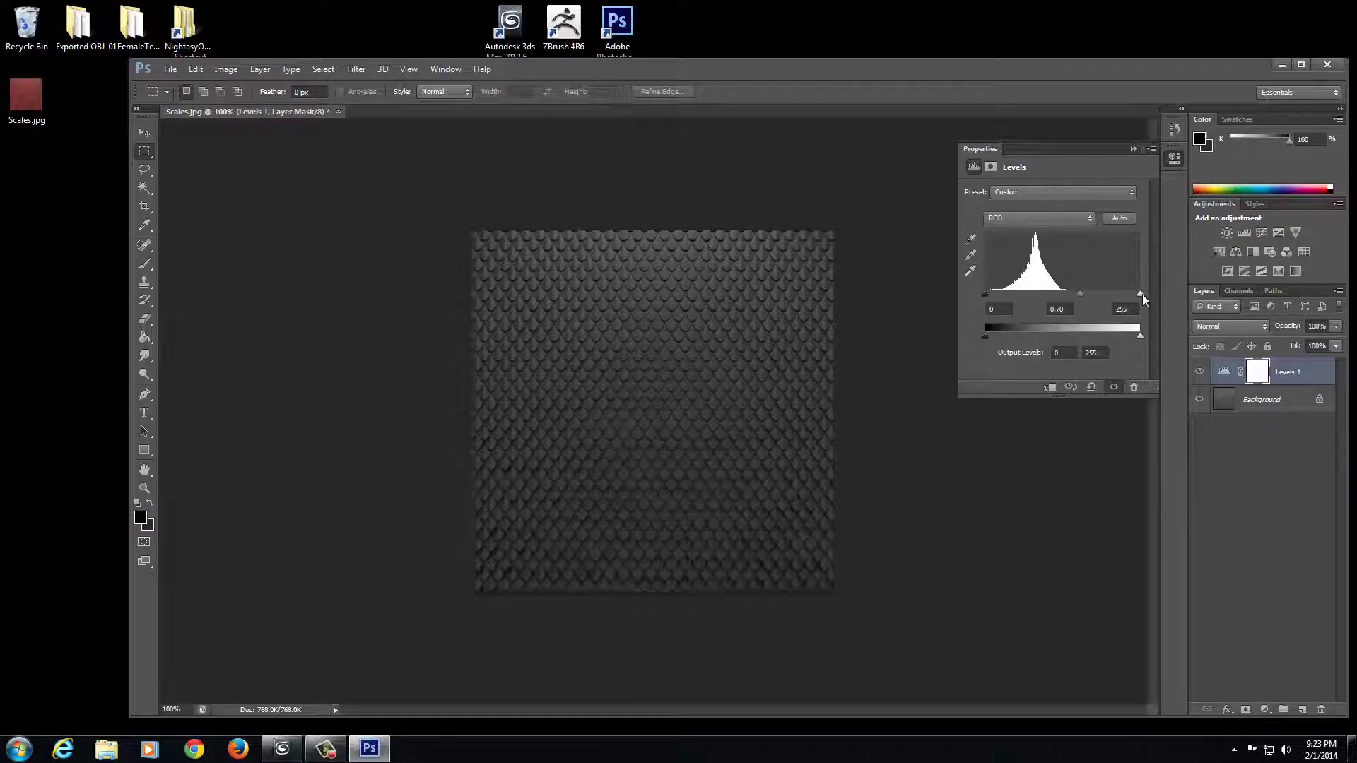
left_click_drag(1140, 294, 1080, 299)
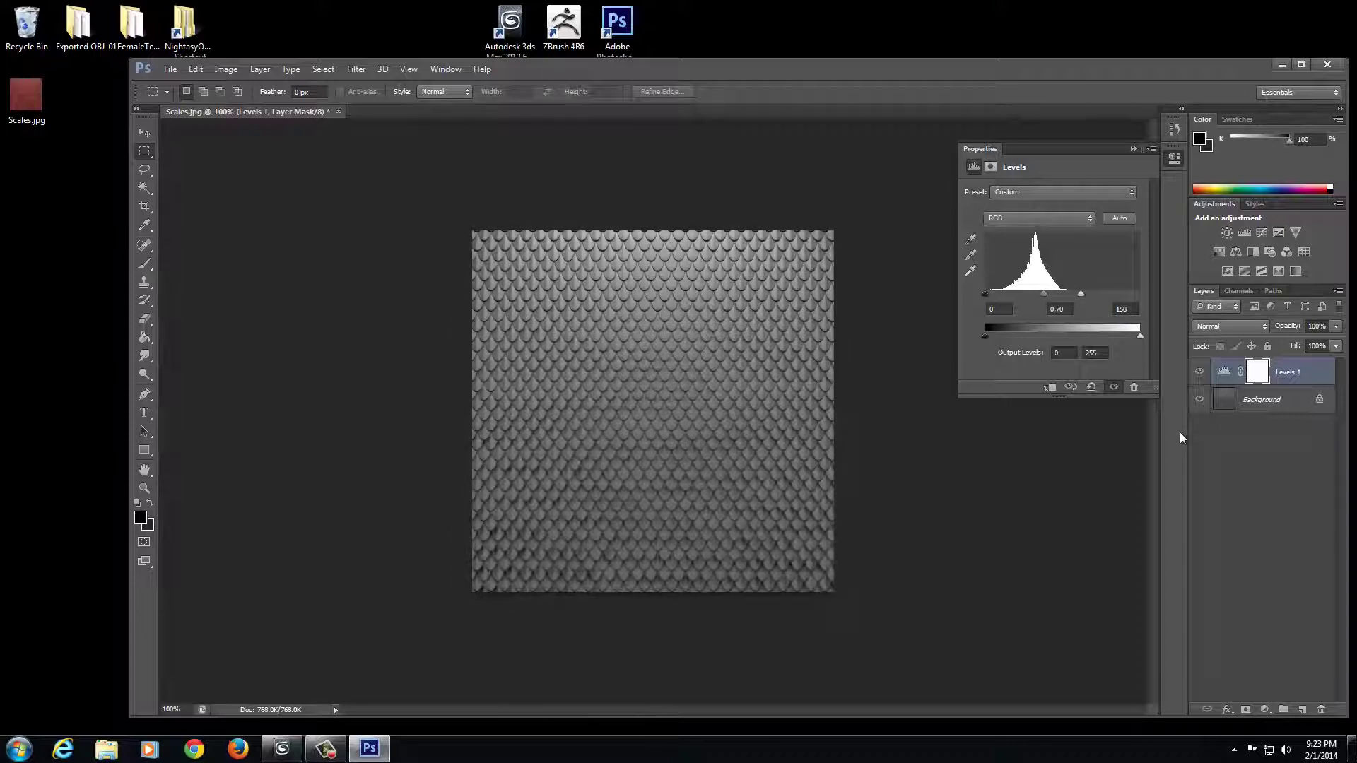
right_click(1258, 399)
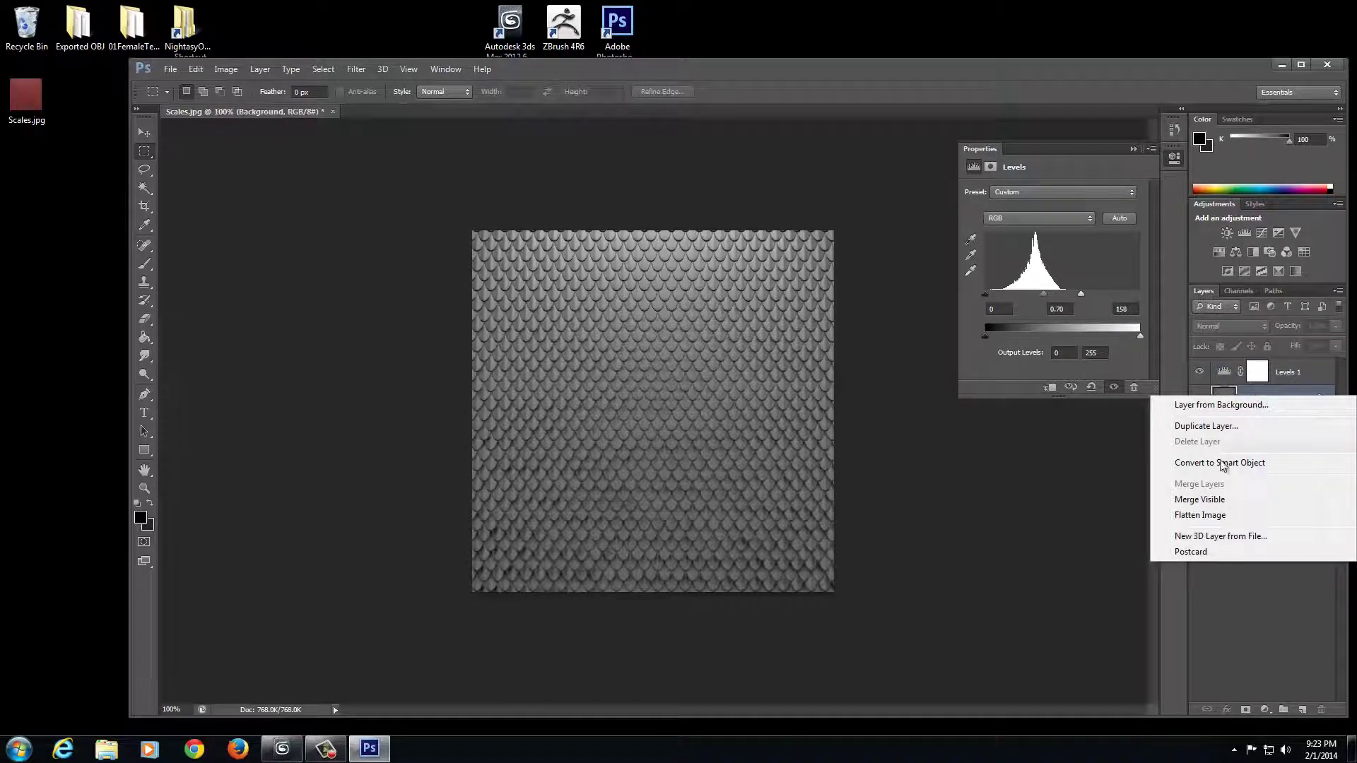
left_click(1222, 516)
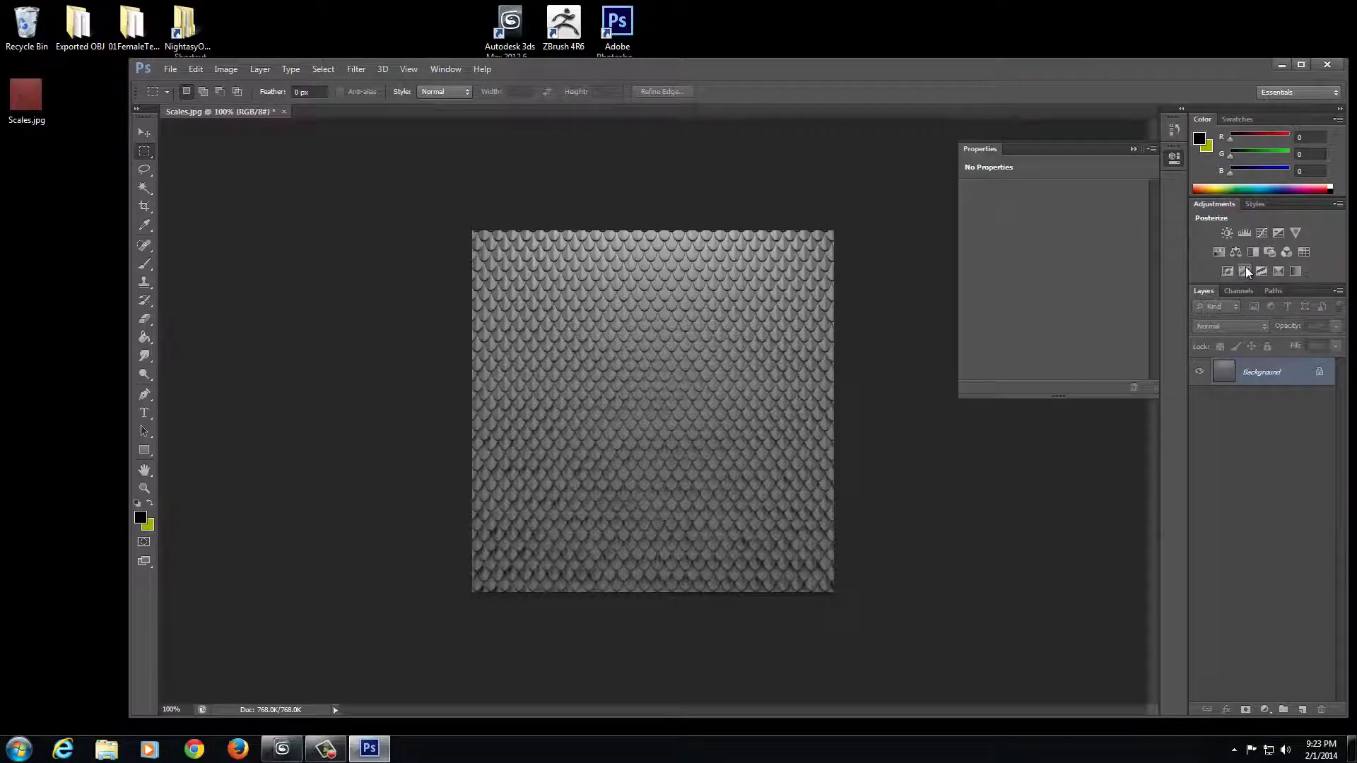
- Invert the image, select the whole canvas, and flatten
left_click(1228, 272)
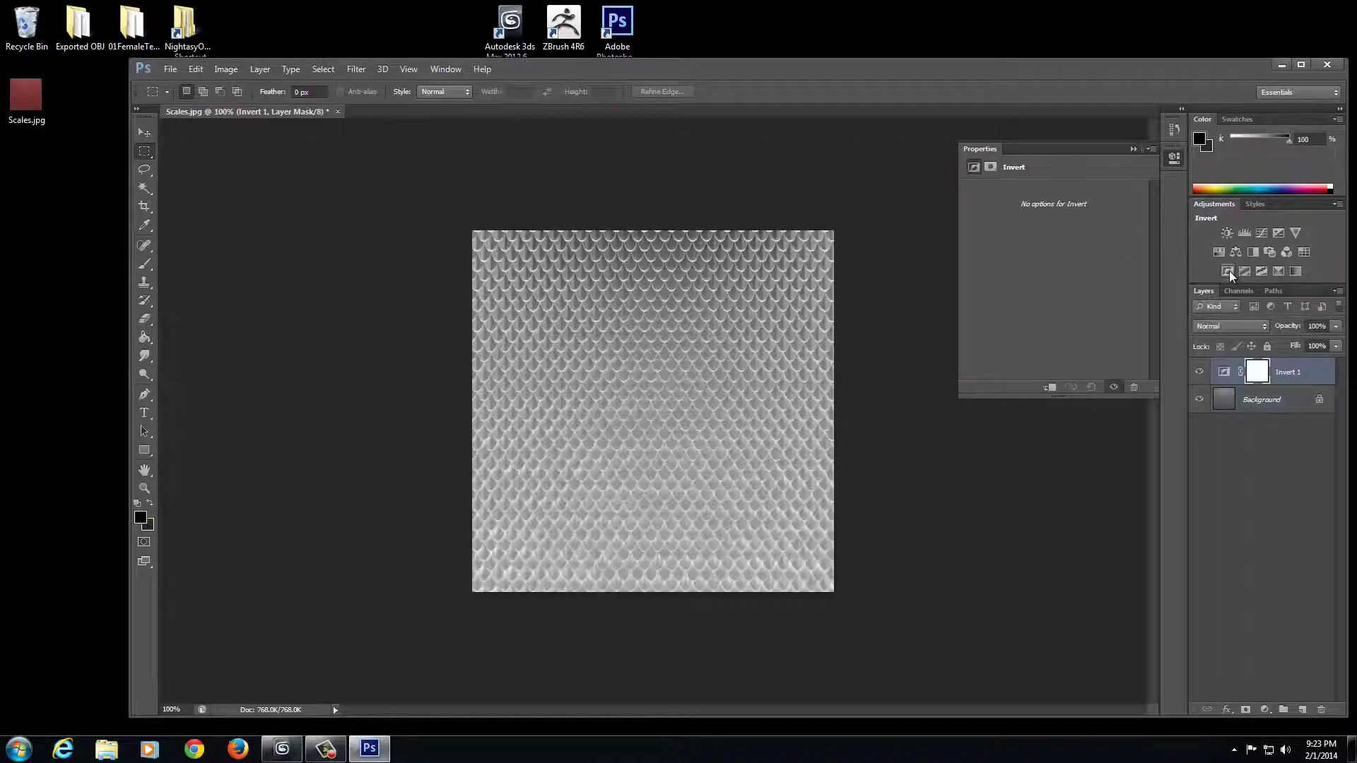
left_click_drag(466, 226, 1027, 583)
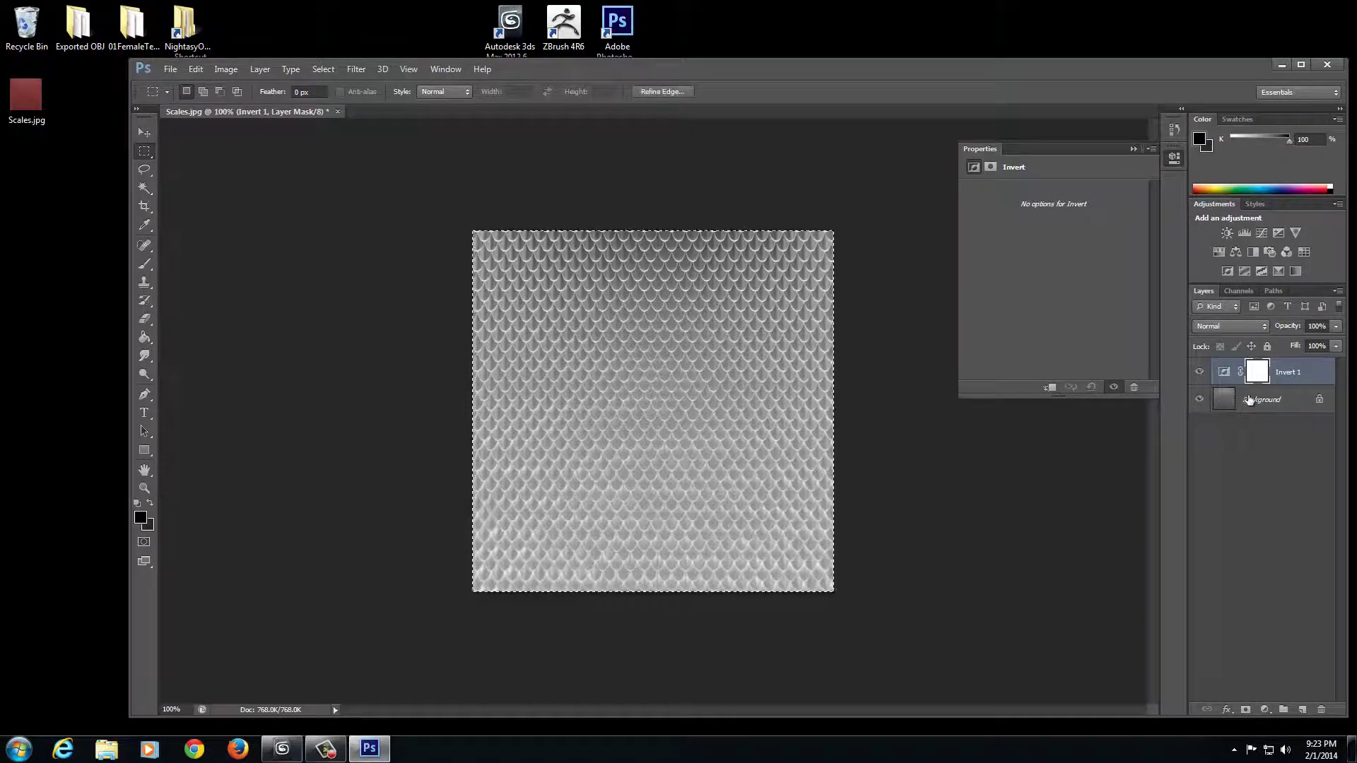
right_click(1249, 400)
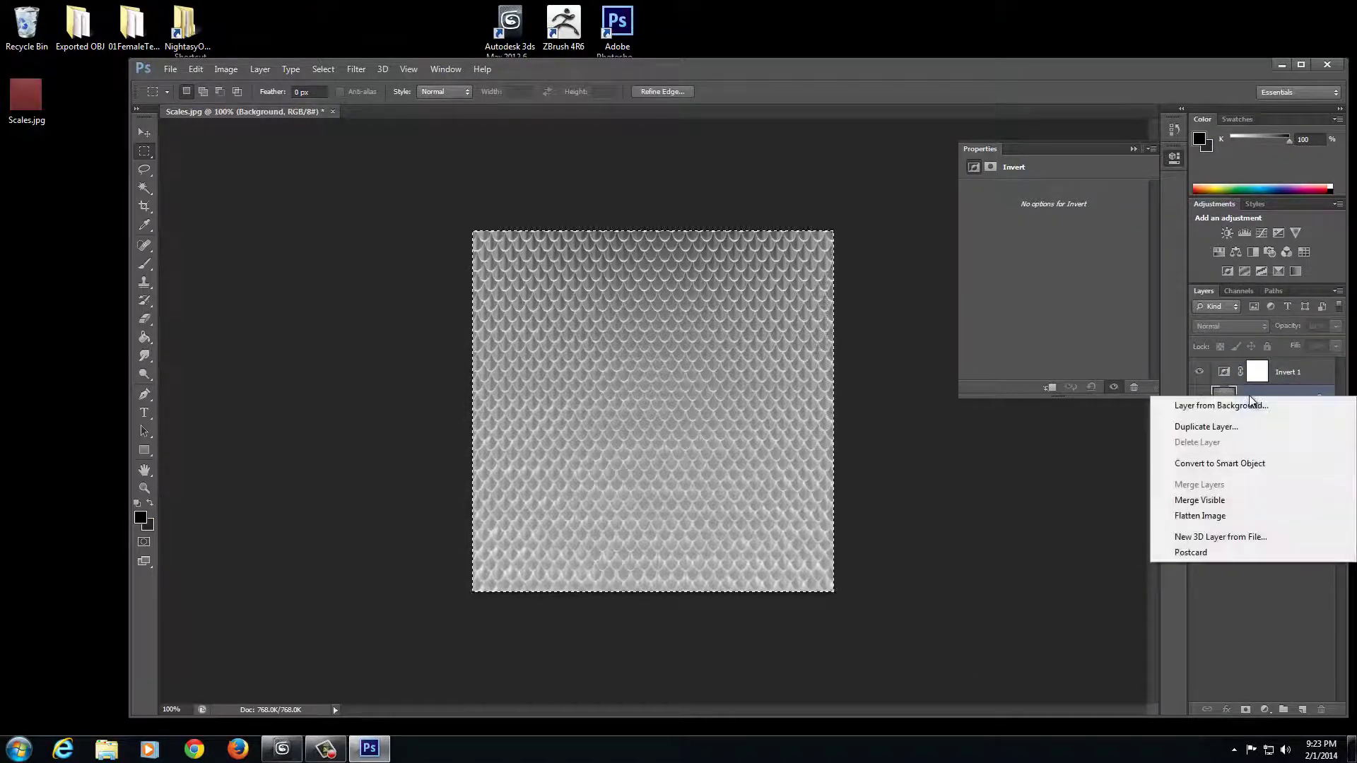
left_click(1201, 516)
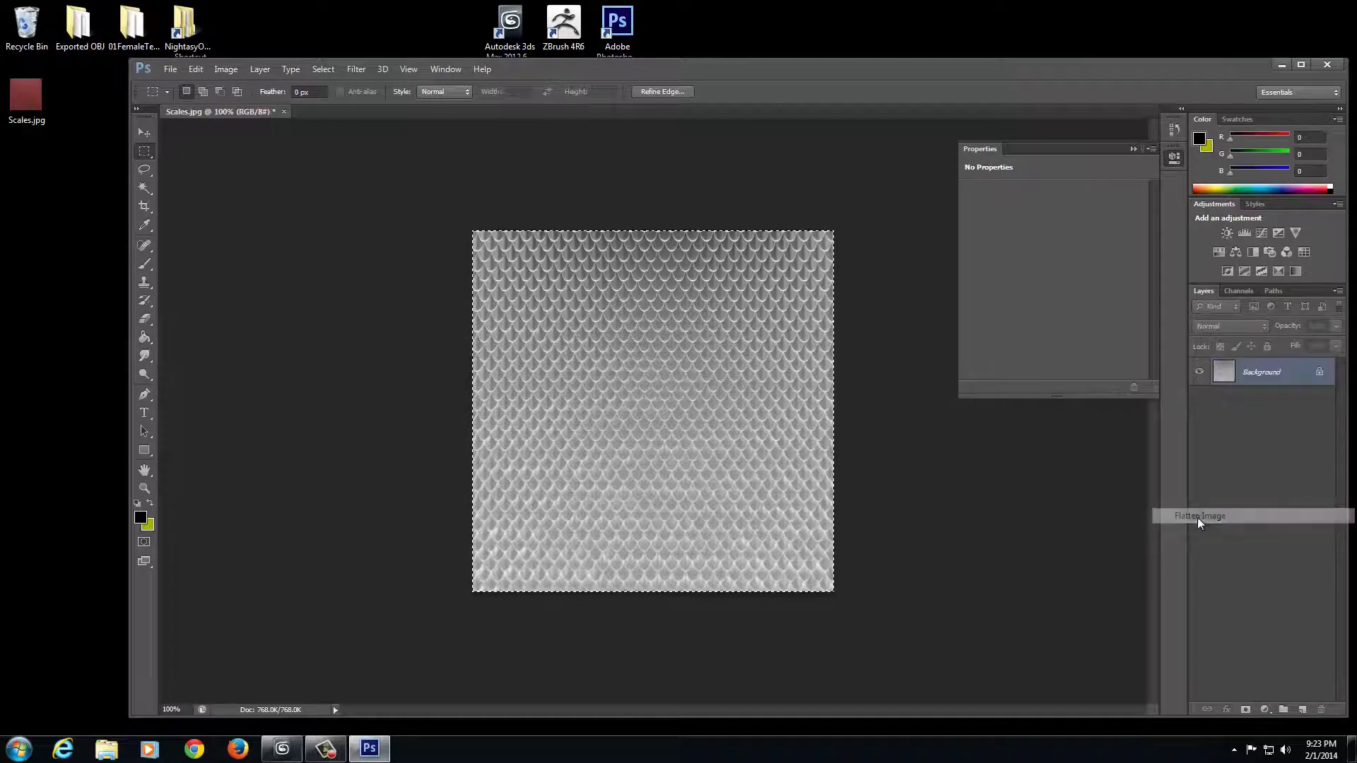
- Rotate the selected image 180° with Free Transform and commit it
right_click(601, 358)
right_click(566, 319)
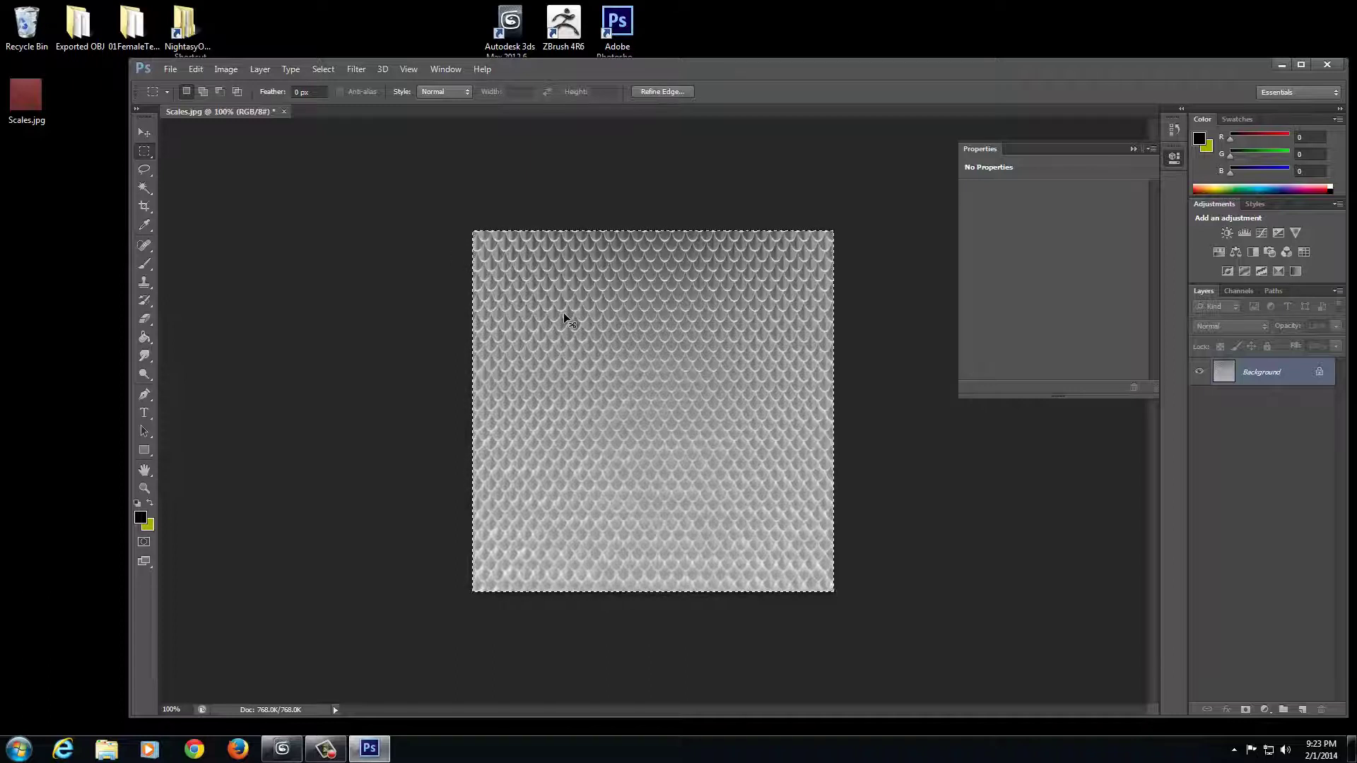
key("ctrl+t")
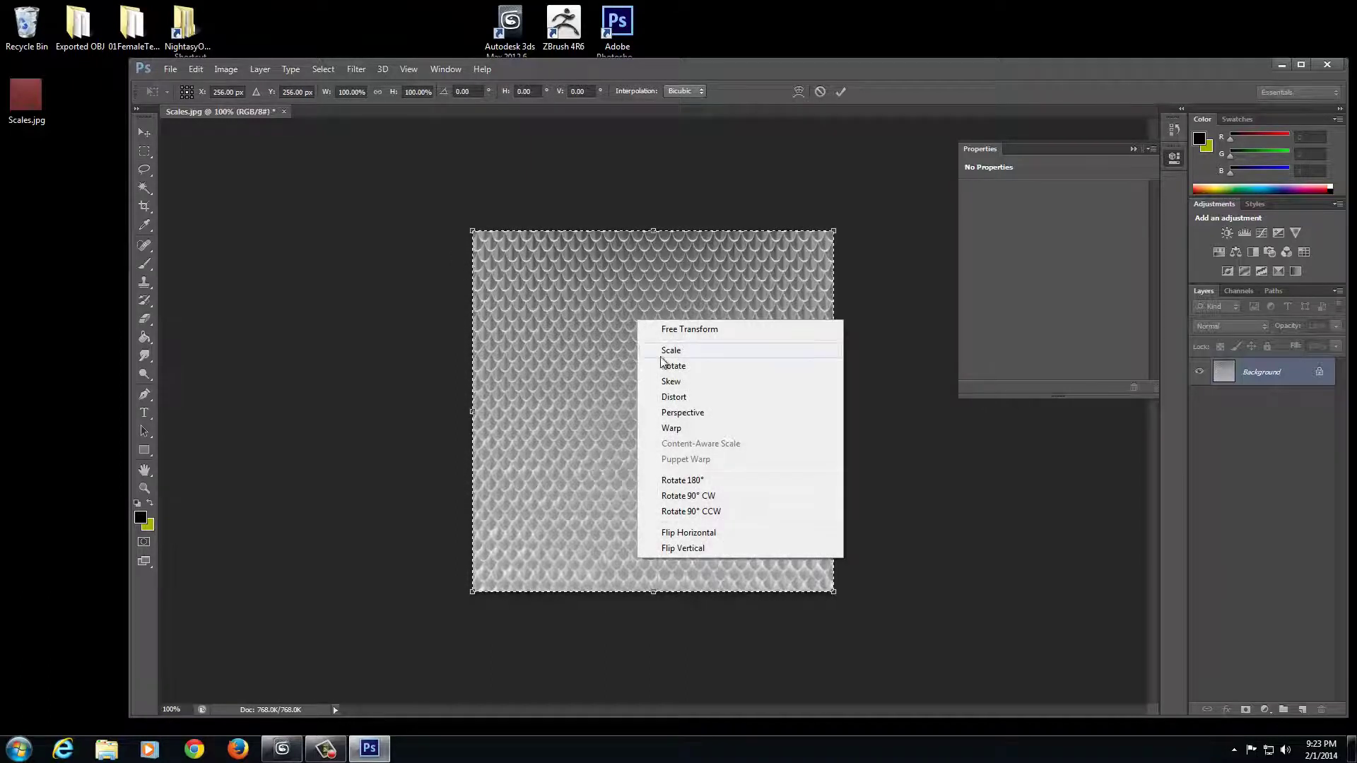
left_click(683, 481)
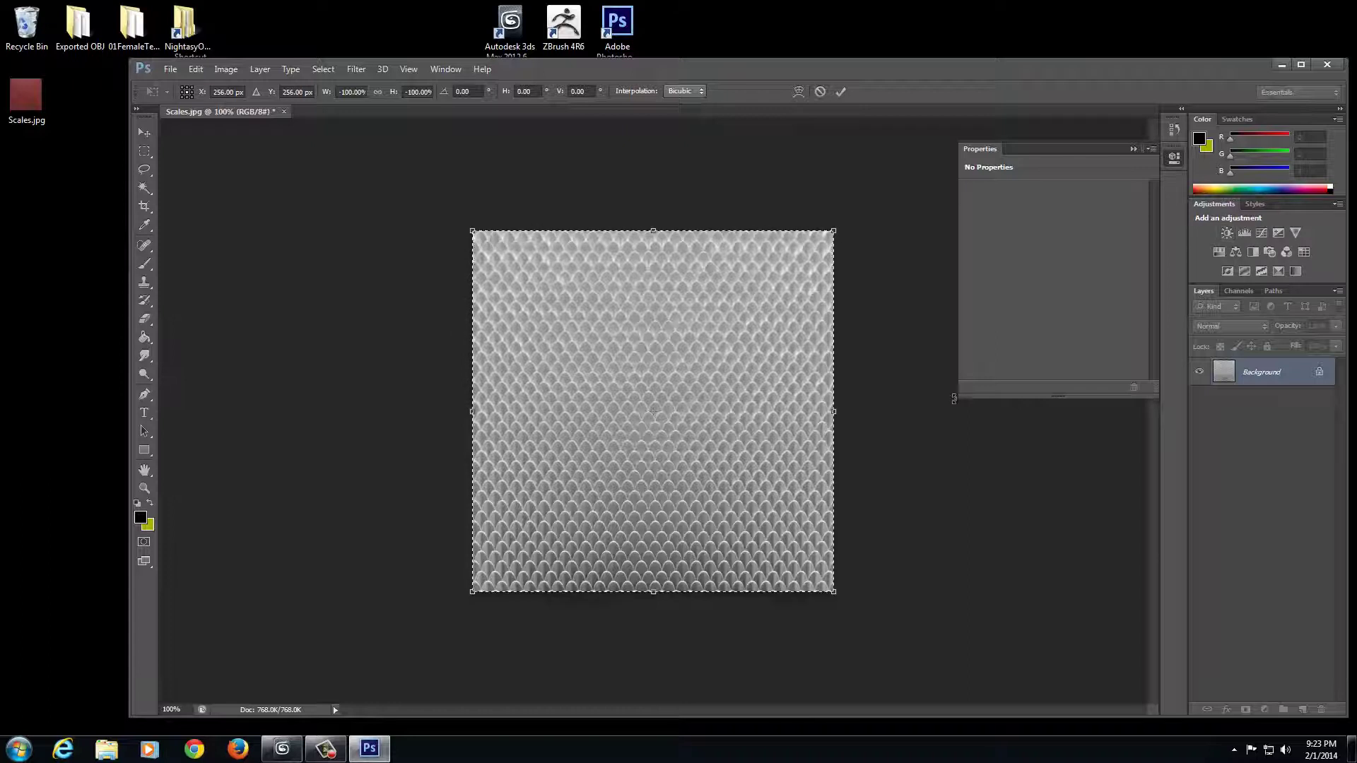
key("Return")
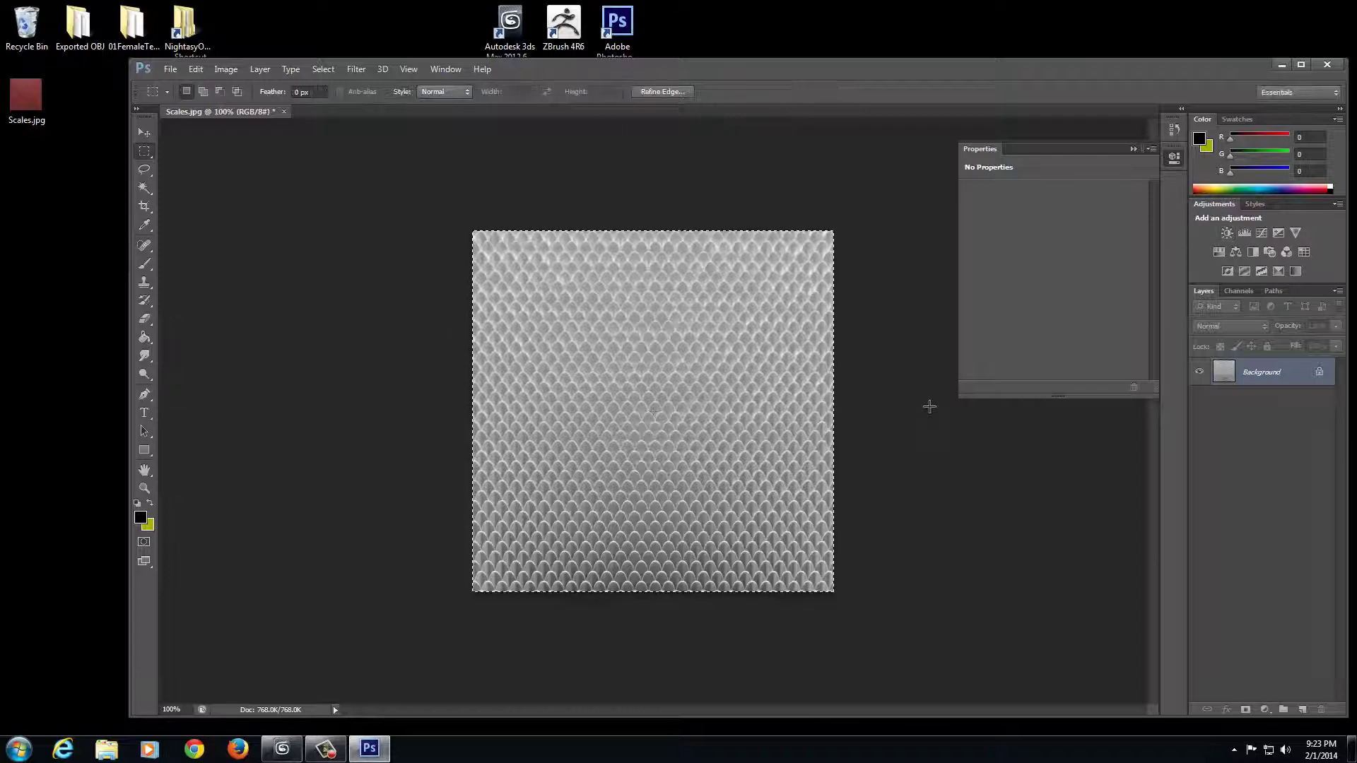
- Apply a Levels adjustment with midtones at 0.50, then flatten it into the Background layer
left_click(1243, 233)
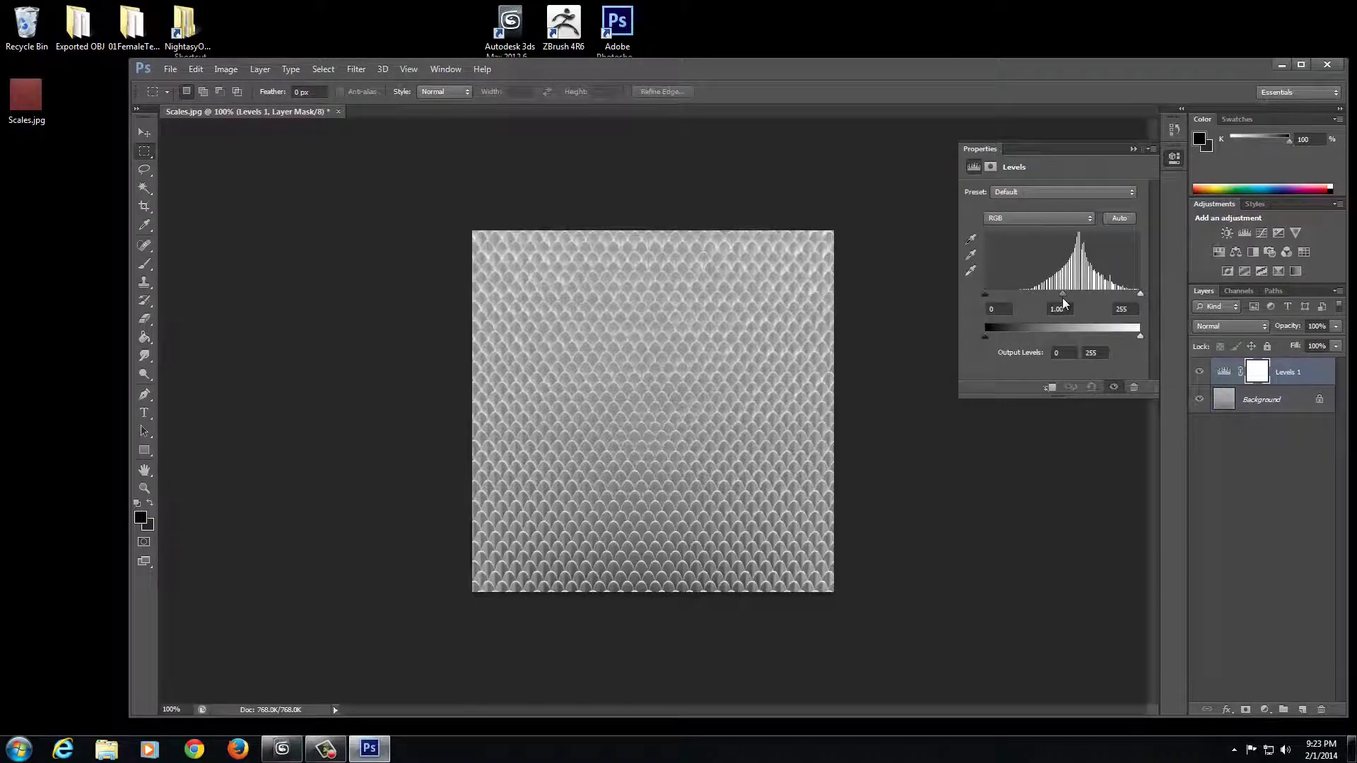
left_click_drag(1064, 301, 1096, 299)
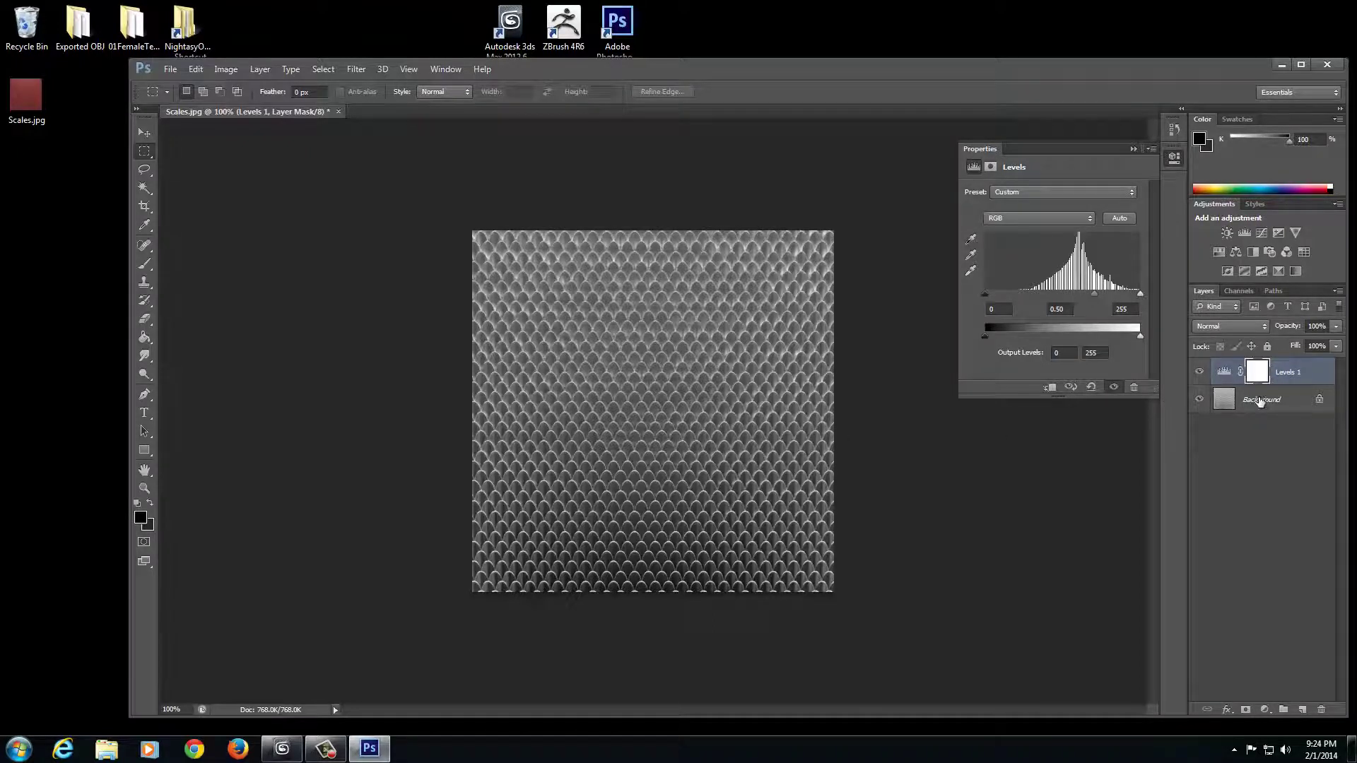
right_click(1259, 401)
left_click(1206, 519)
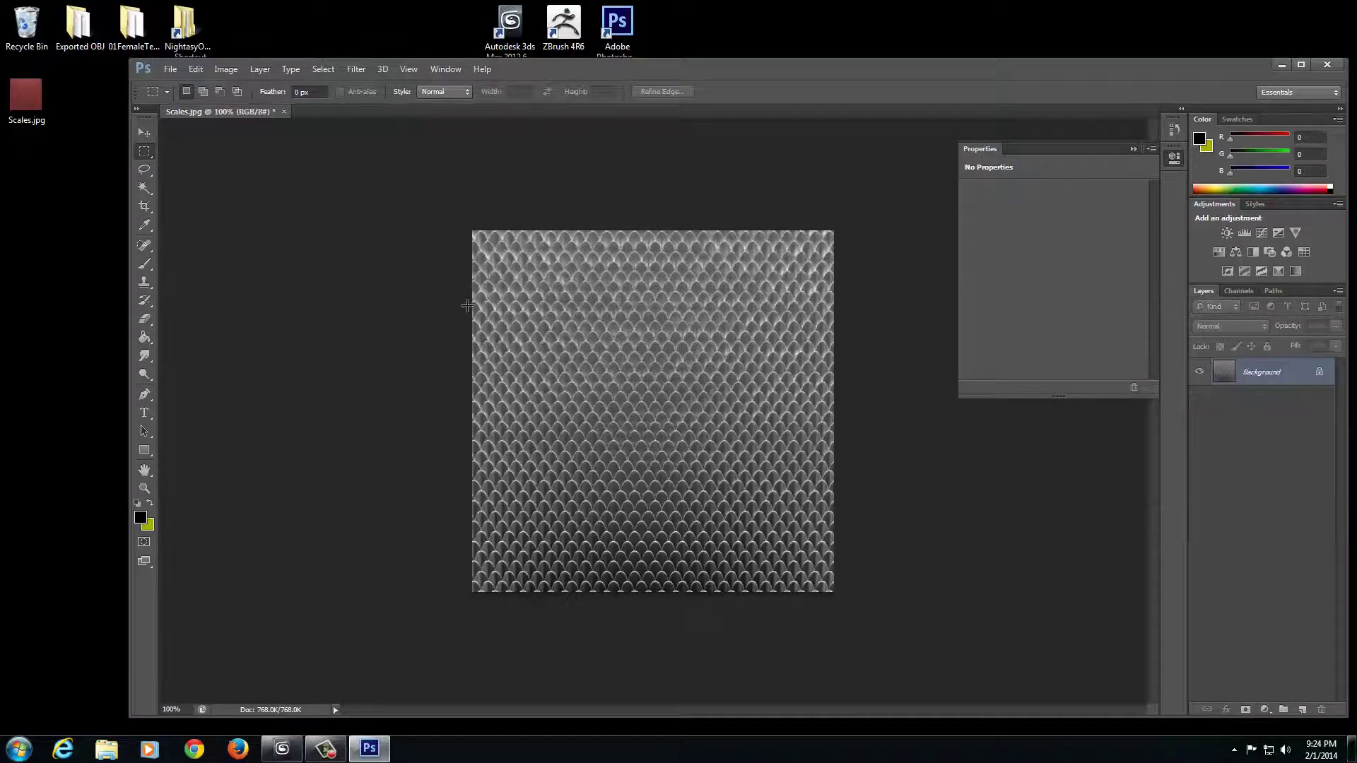
- Save the image as Scales.psd in Photoshop (*.PSD) format, then minimise Photoshop
left_click(170, 69)
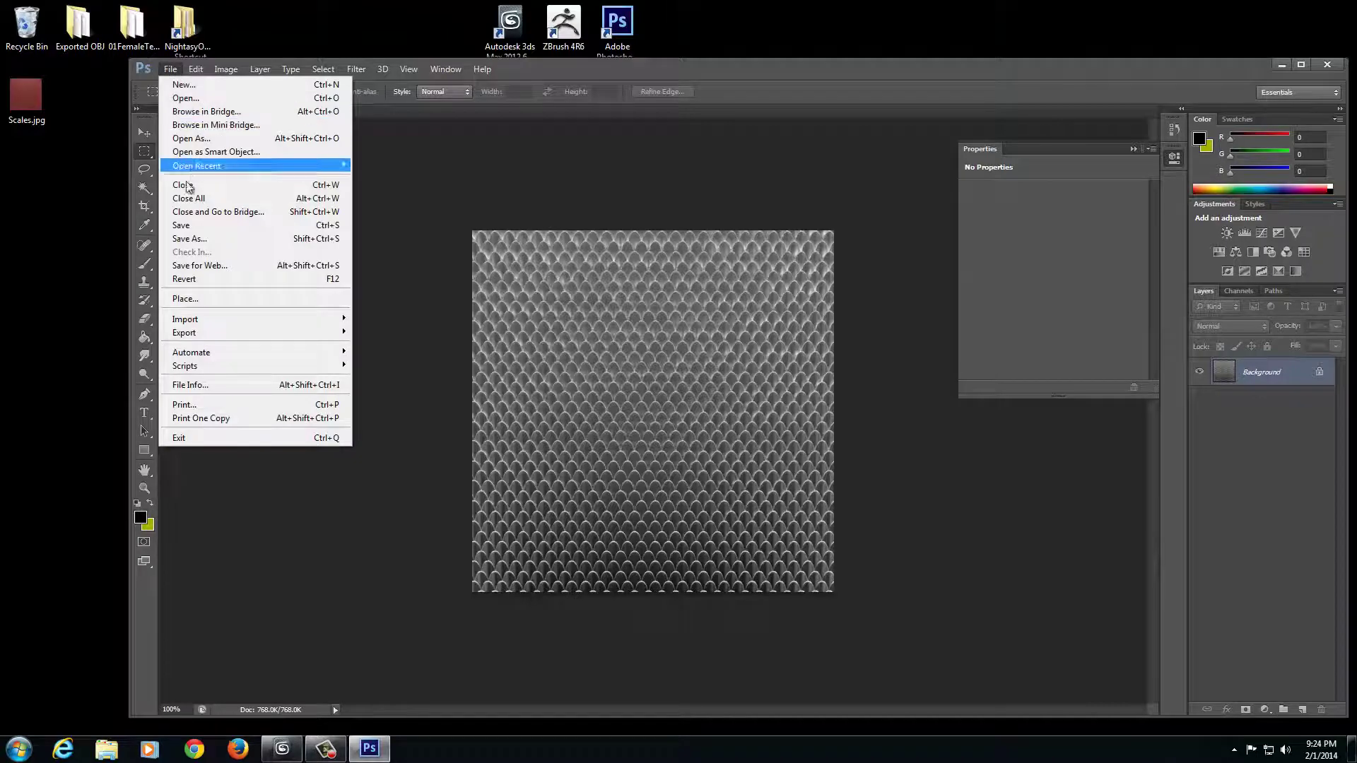
left_click(194, 240)
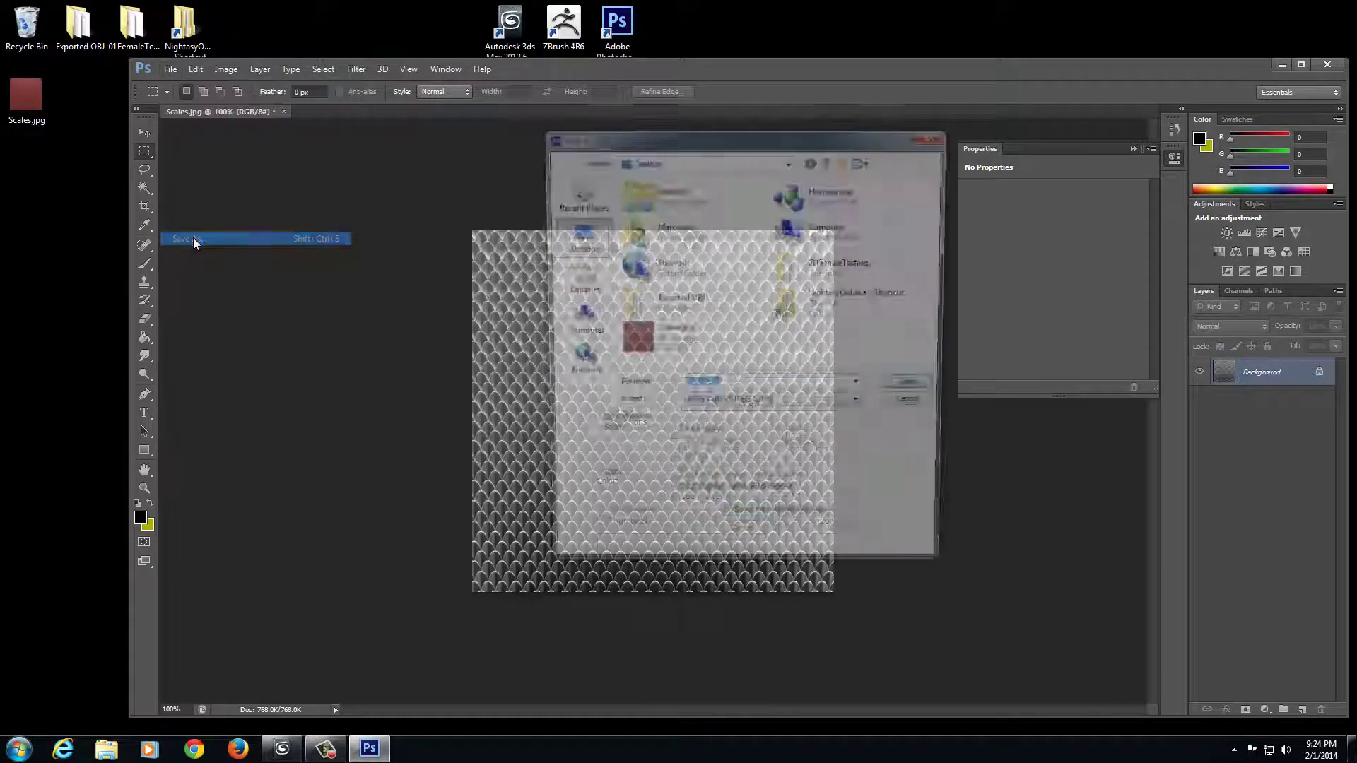
left_click(731, 408)
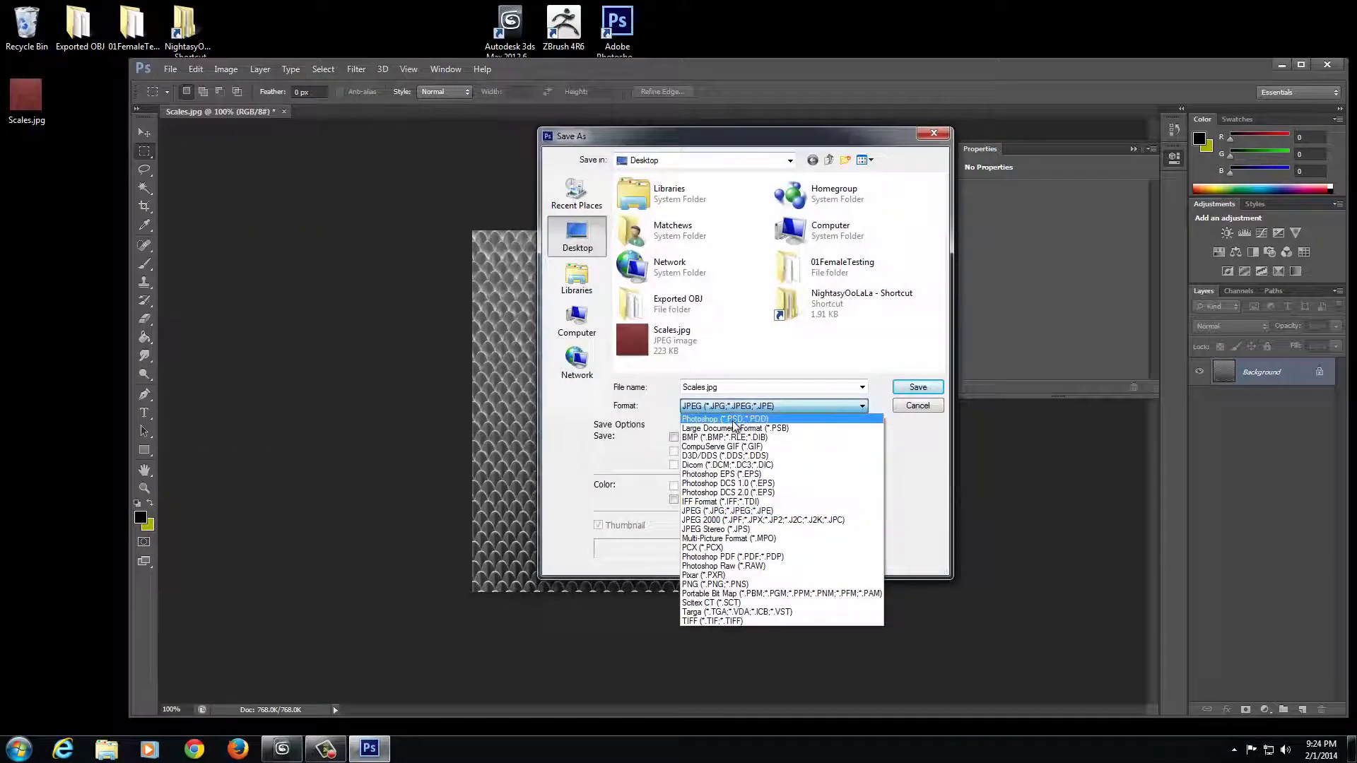
left_click(728, 420)
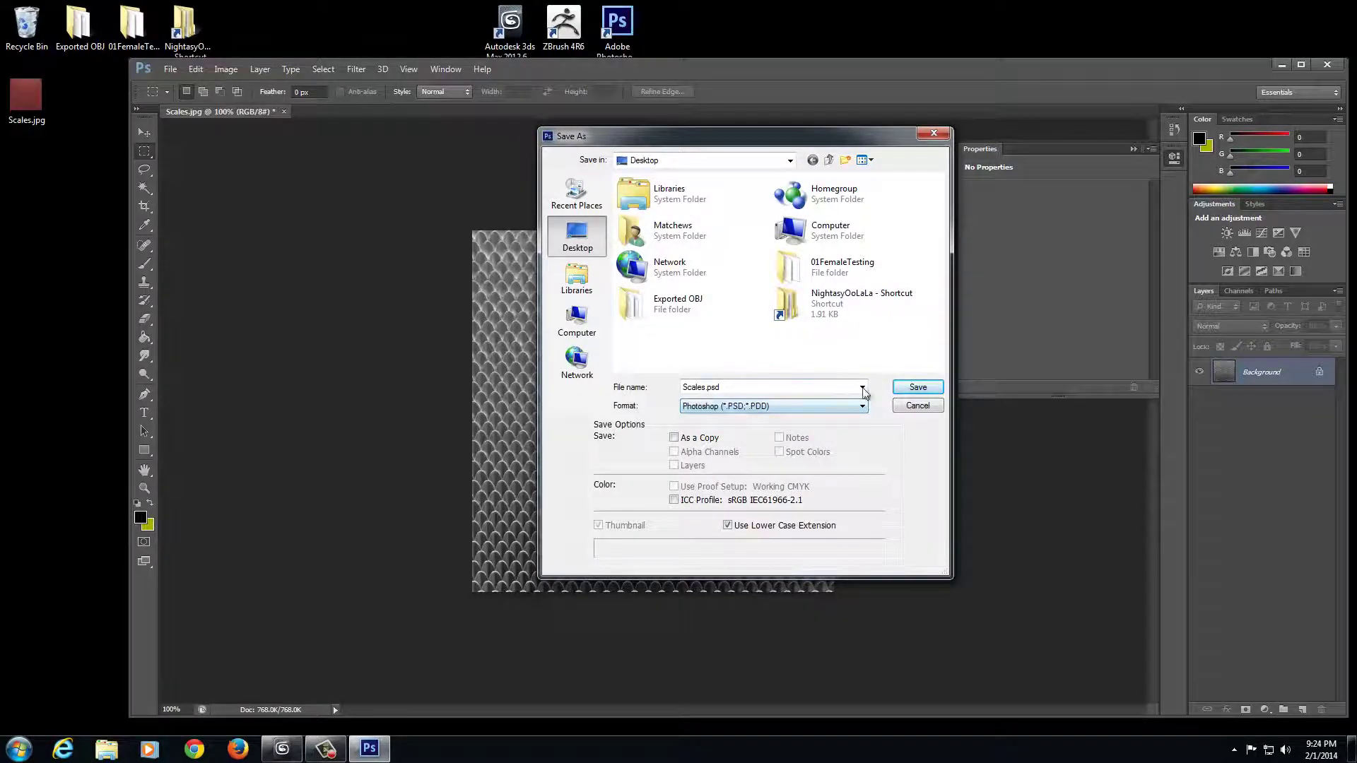
left_click(911, 388)
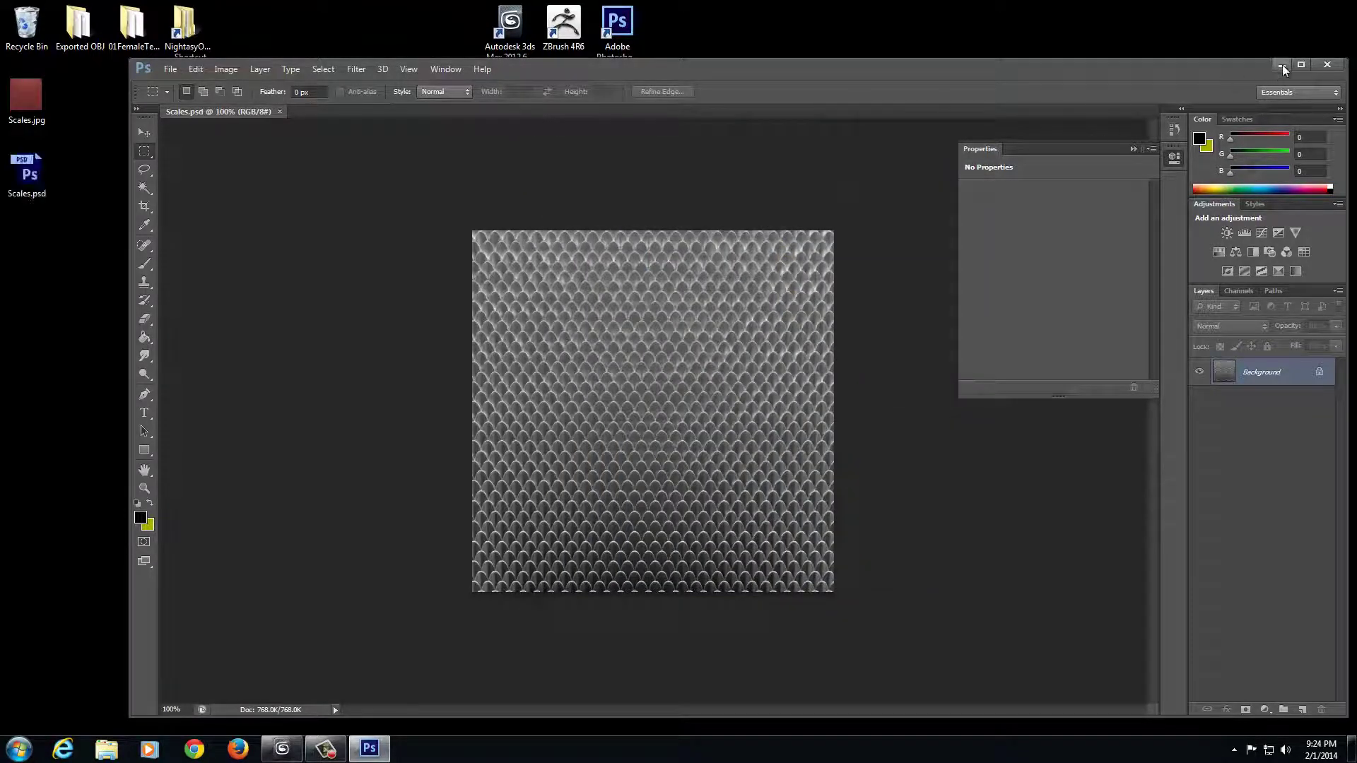
left_click(1281, 65)
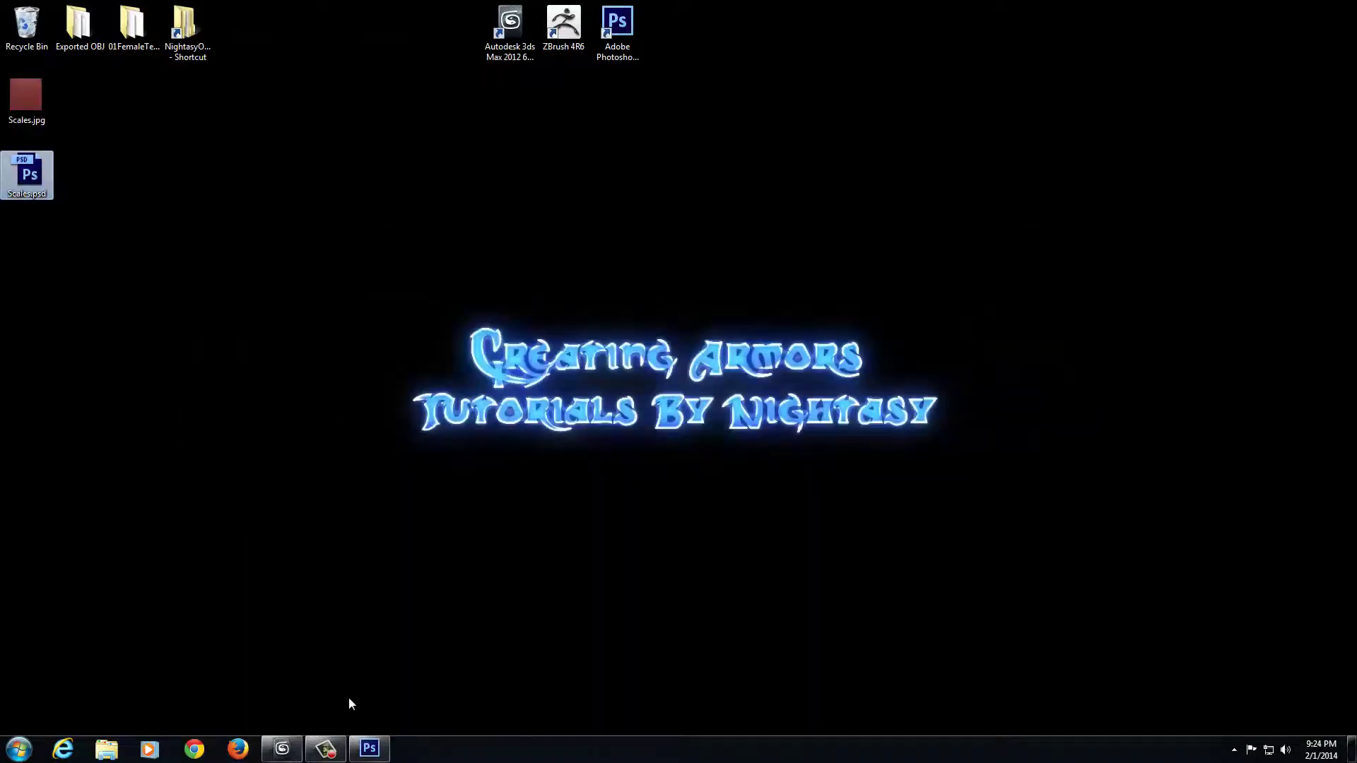